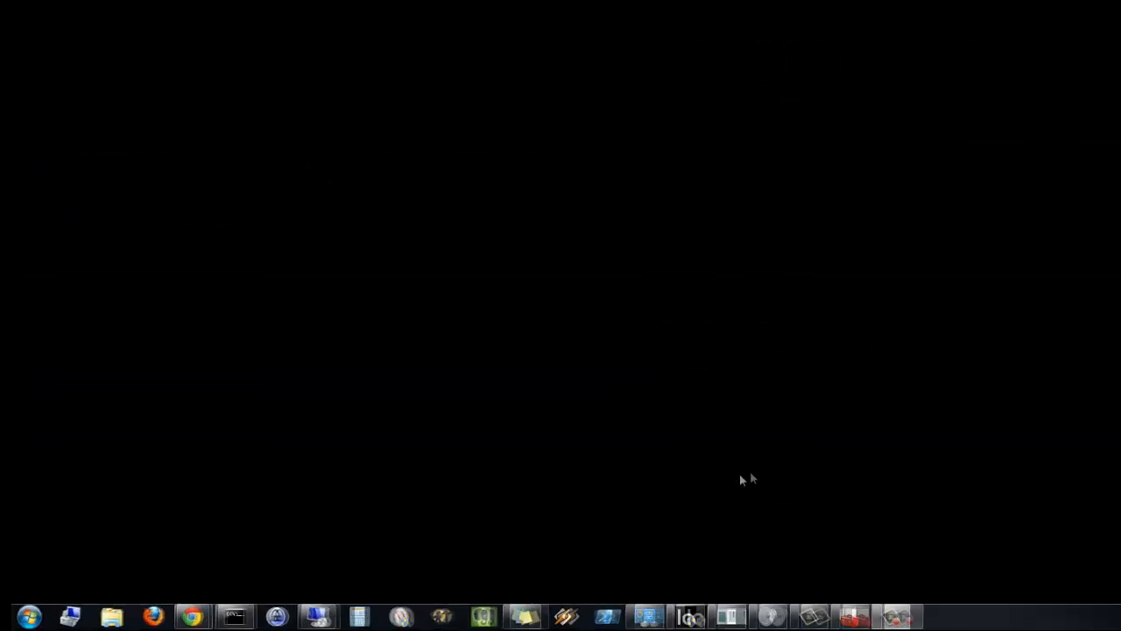
# - Launch an empty Microsoft Management Console by searching for and running mmc
pyautogui.click(29, 617)
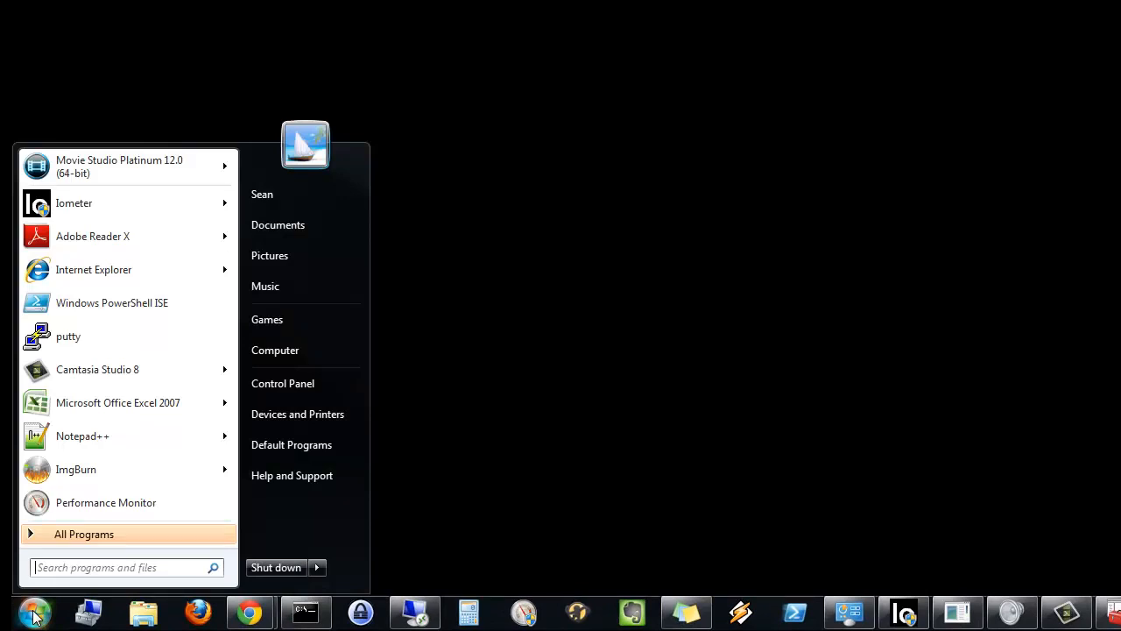
pyautogui.write('mmc')
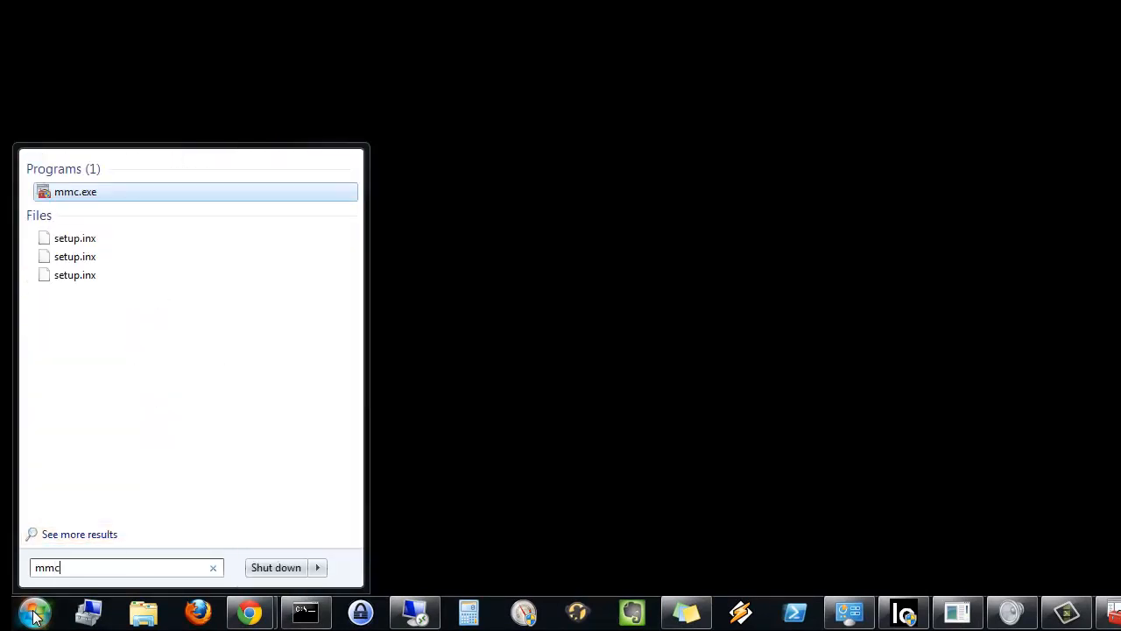
pyautogui.press('Return')
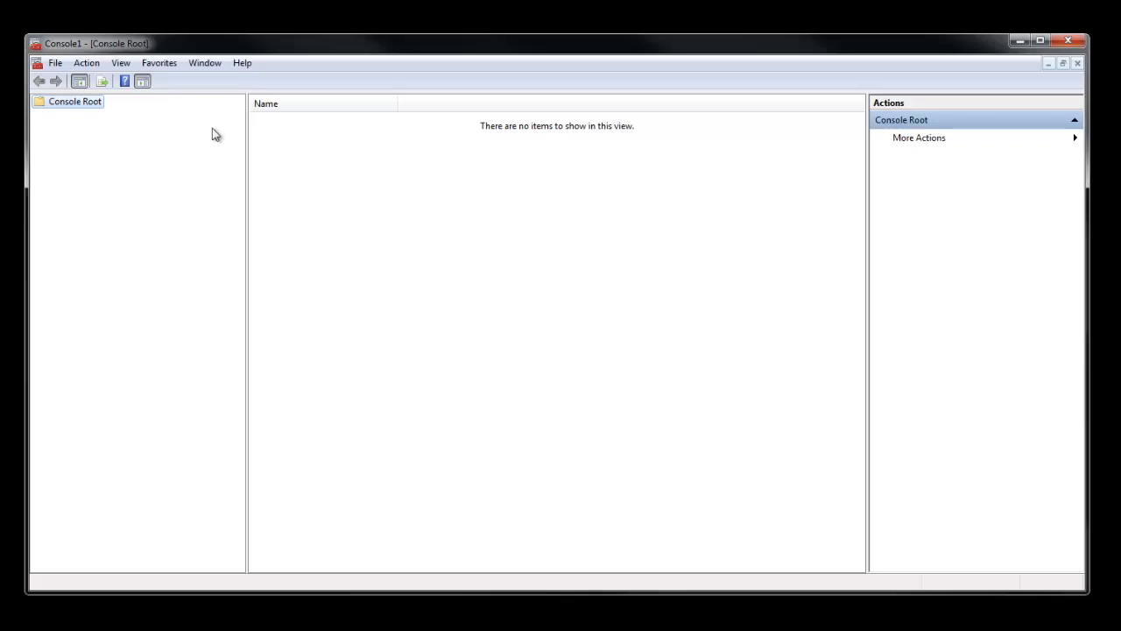
# - Add the Performance Monitor snap-in to the empty console
pyautogui.click(57, 64)
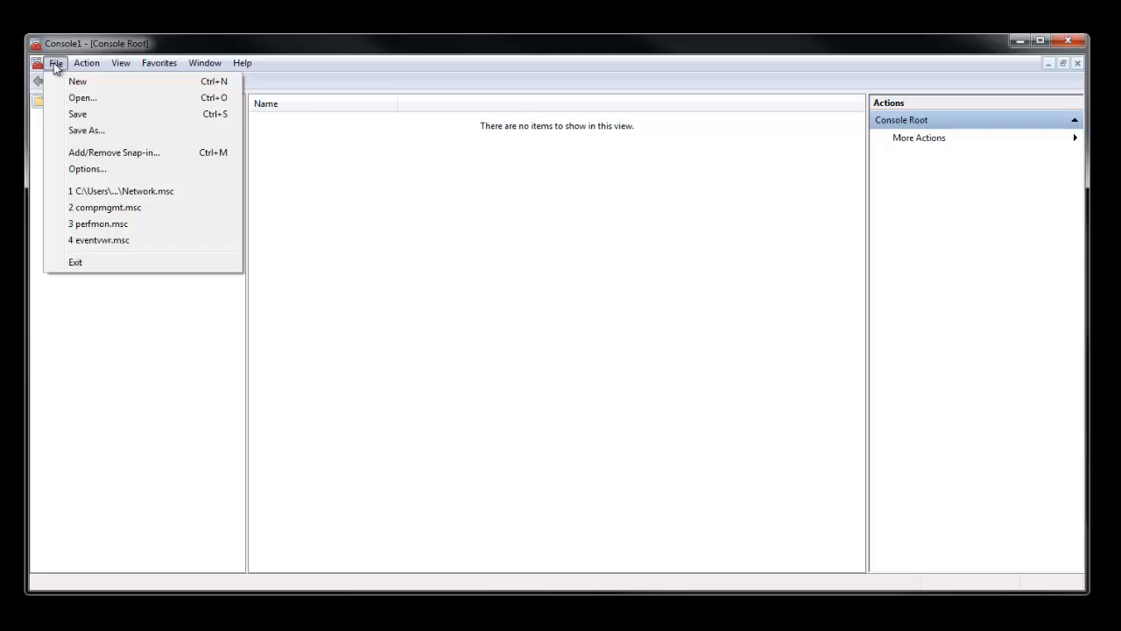
pyautogui.click(127, 156)
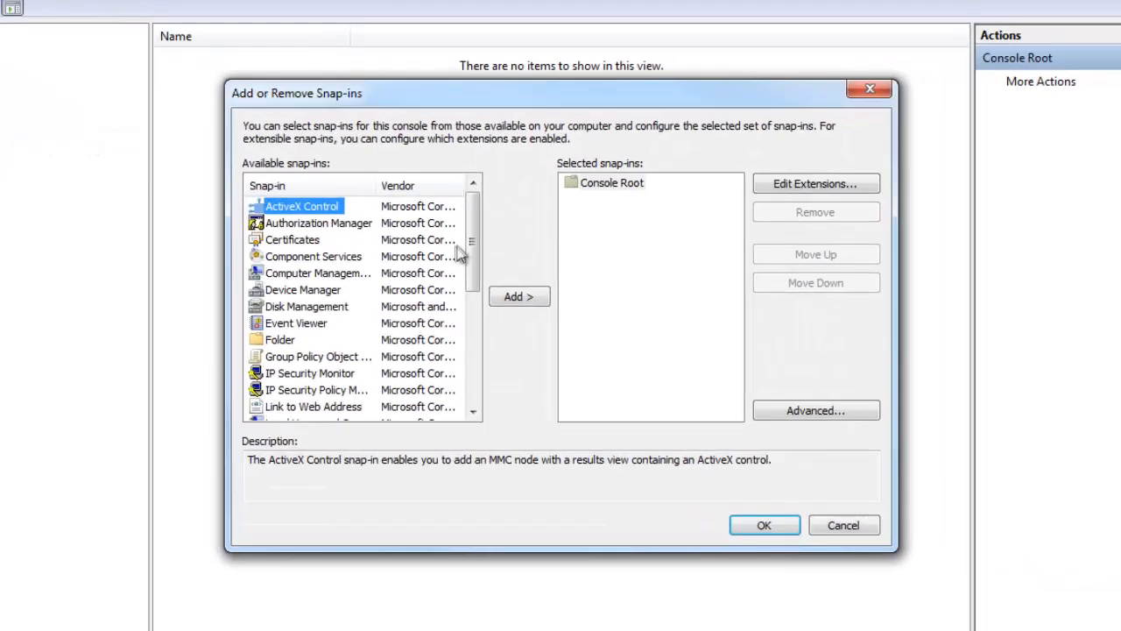
pyautogui.moveTo(473, 239); pyautogui.dragTo(471, 333)
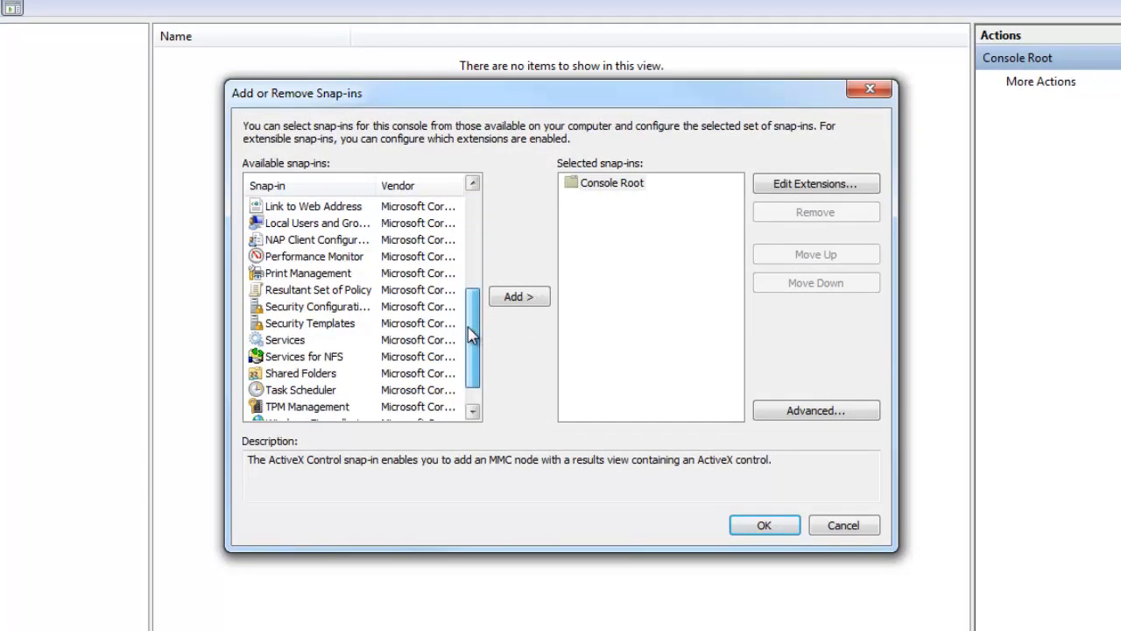
pyautogui.click(302, 256)
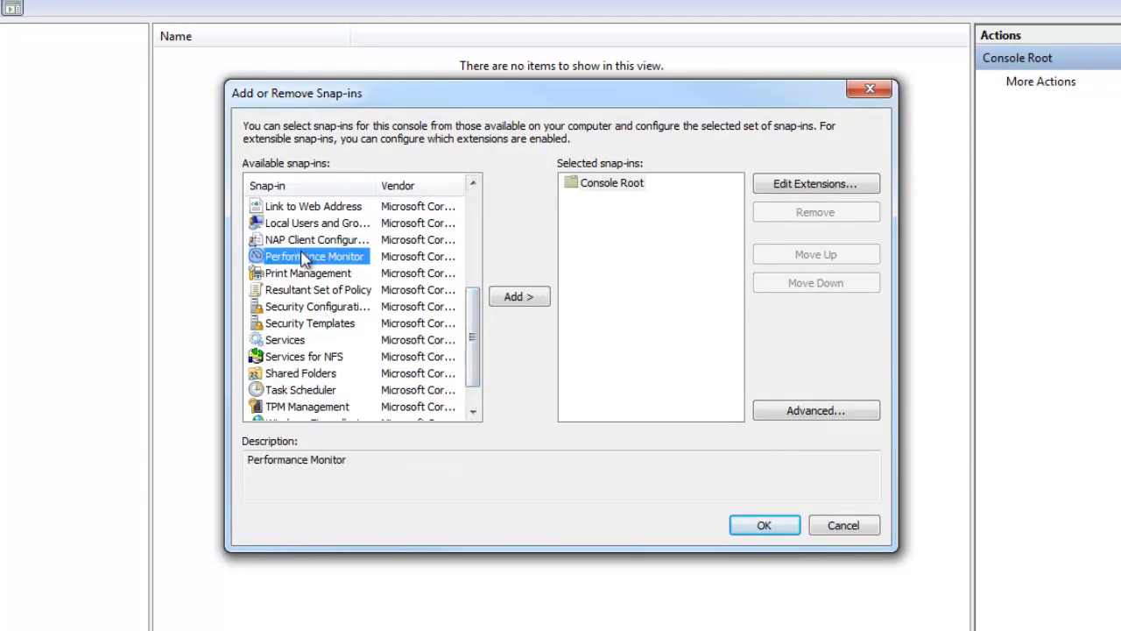
pyautogui.click(518, 302)
pyautogui.click(744, 526)
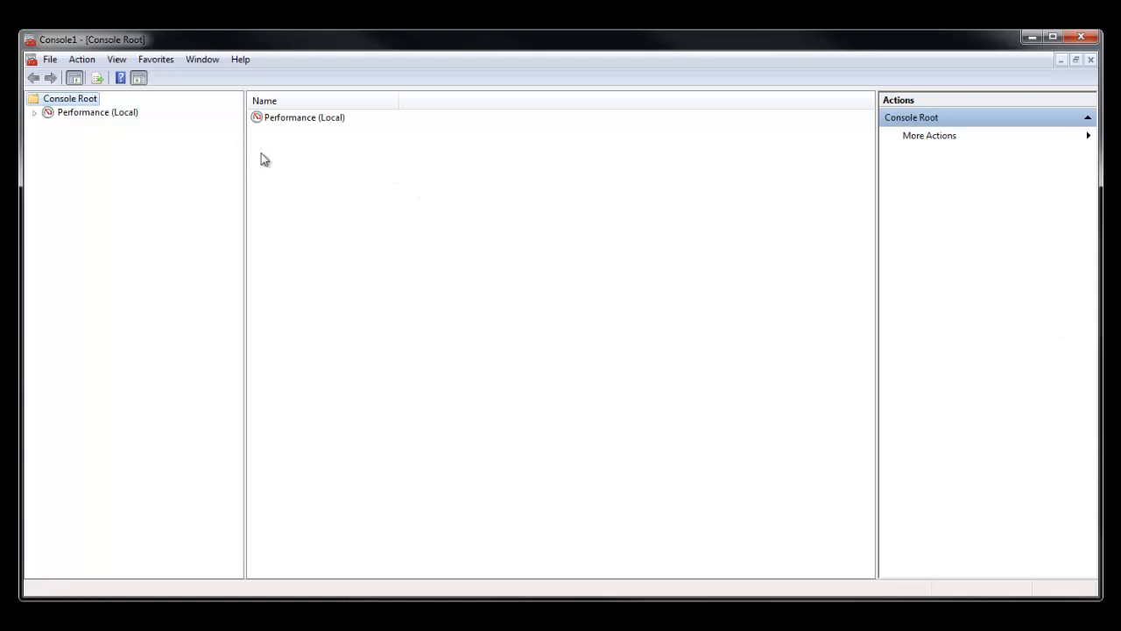
# - Expand Performance (Local) and its Monitoring Tools in the console tree and open Performance Monitor
pyautogui.click(36, 113)
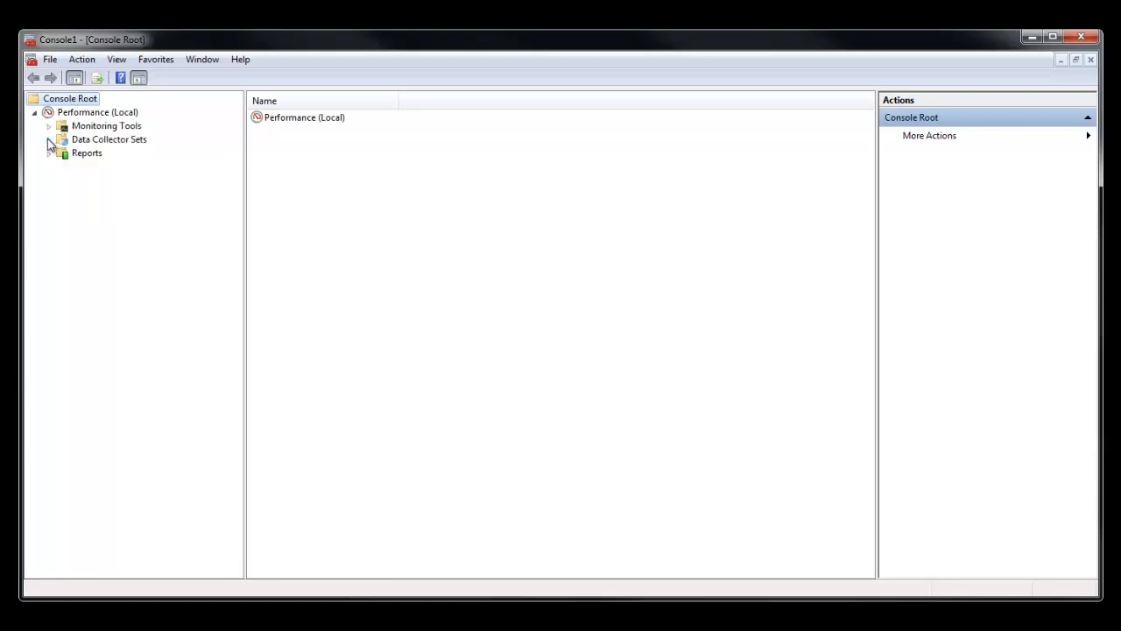
pyautogui.click(49, 126)
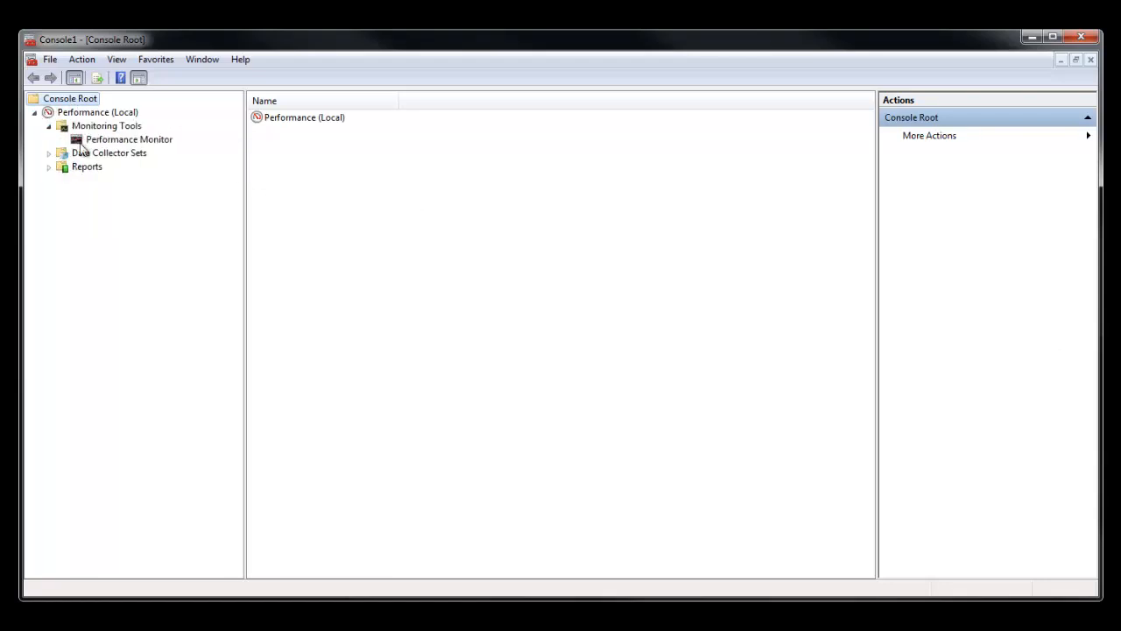
pyautogui.click(112, 142)
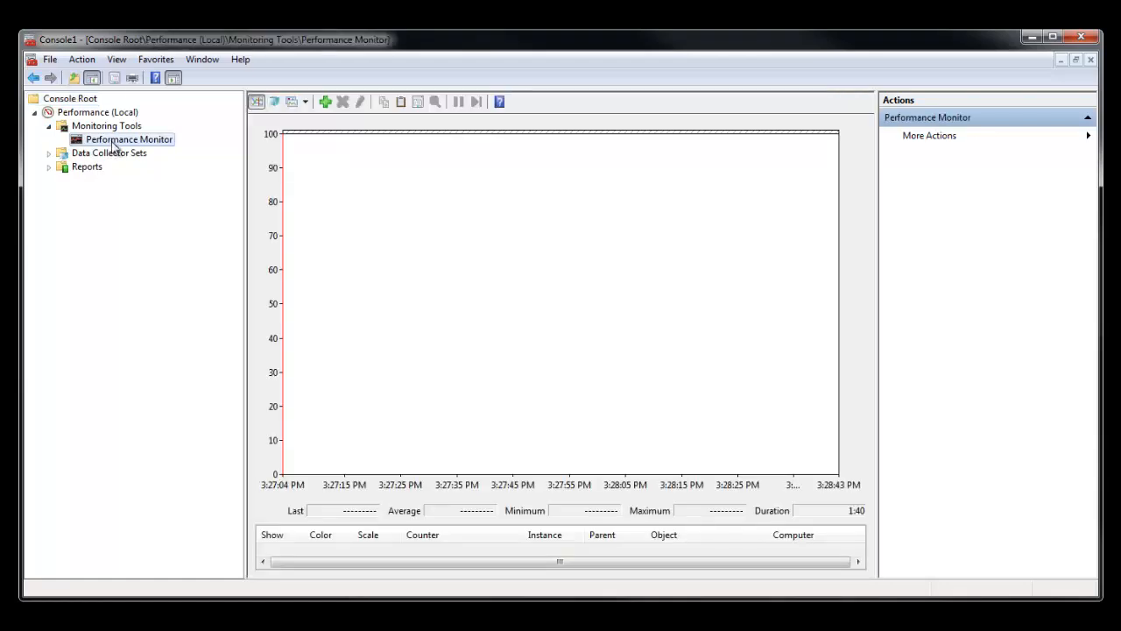
# - Hide the console tree and the action pane, and make the console window narrower
pyautogui.click(91, 77)
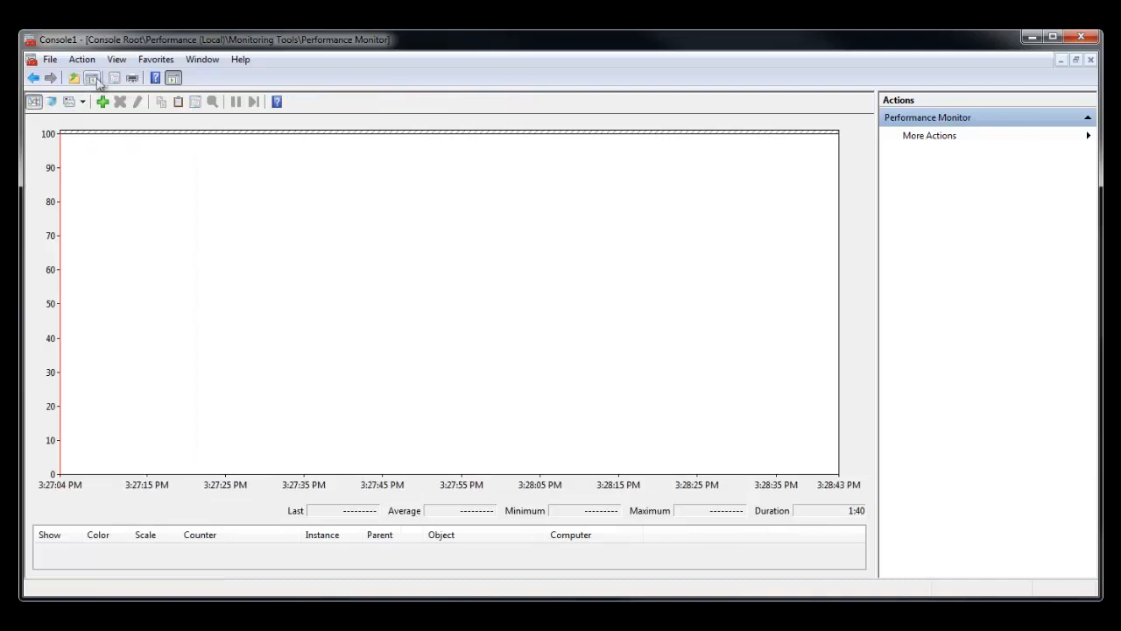
pyautogui.click(174, 79)
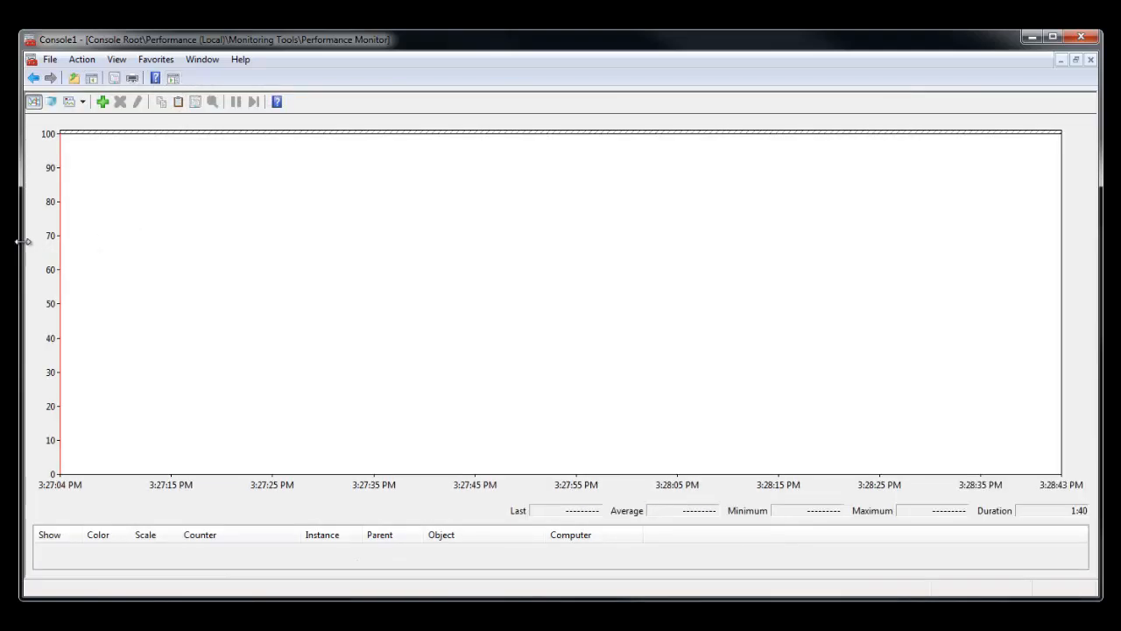
pyautogui.moveTo(22, 242); pyautogui.dragTo(333, 253)
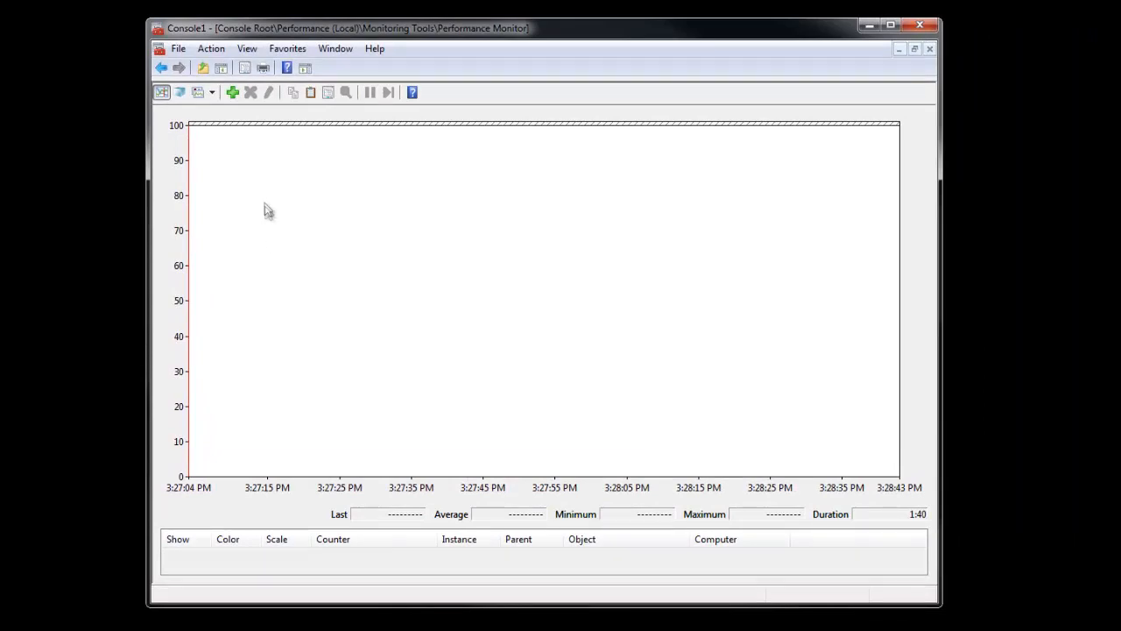
# - In the Performance Monitor graph properties, show the horizontal grid and set the vertical scale maximum to 200
pyautogui.rightClick(458, 188)
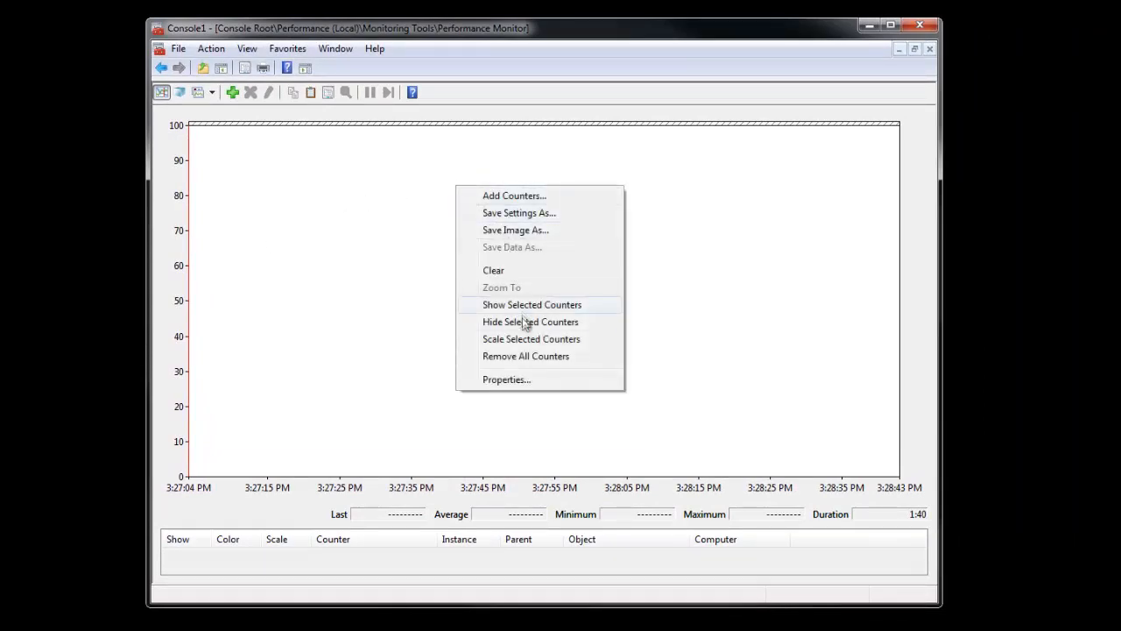
pyautogui.click(542, 385)
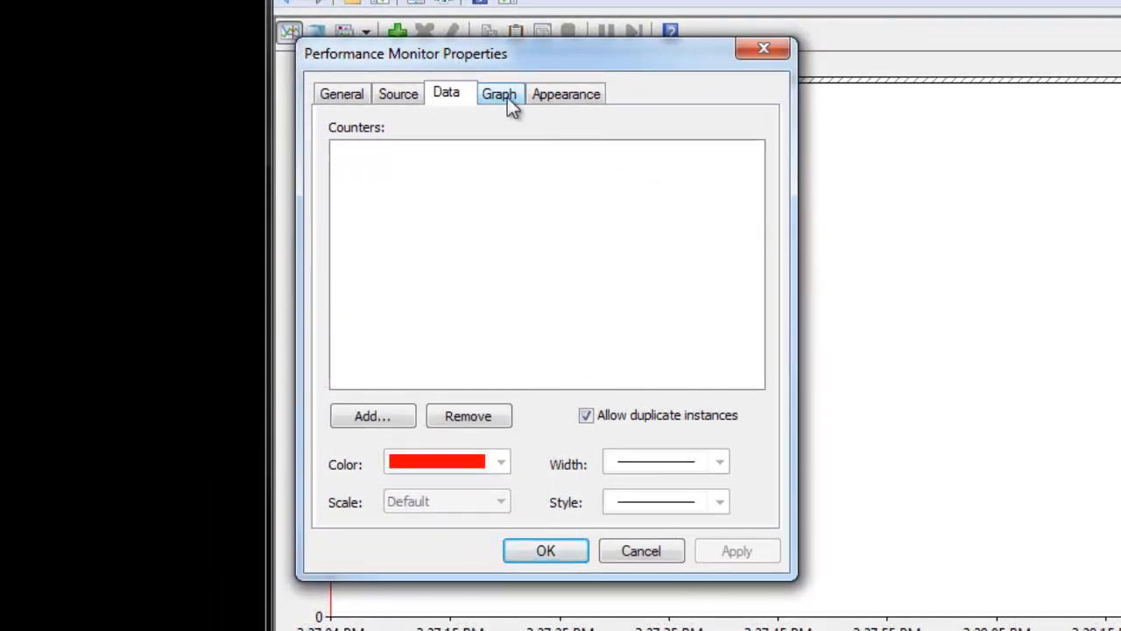
pyautogui.click(506, 97)
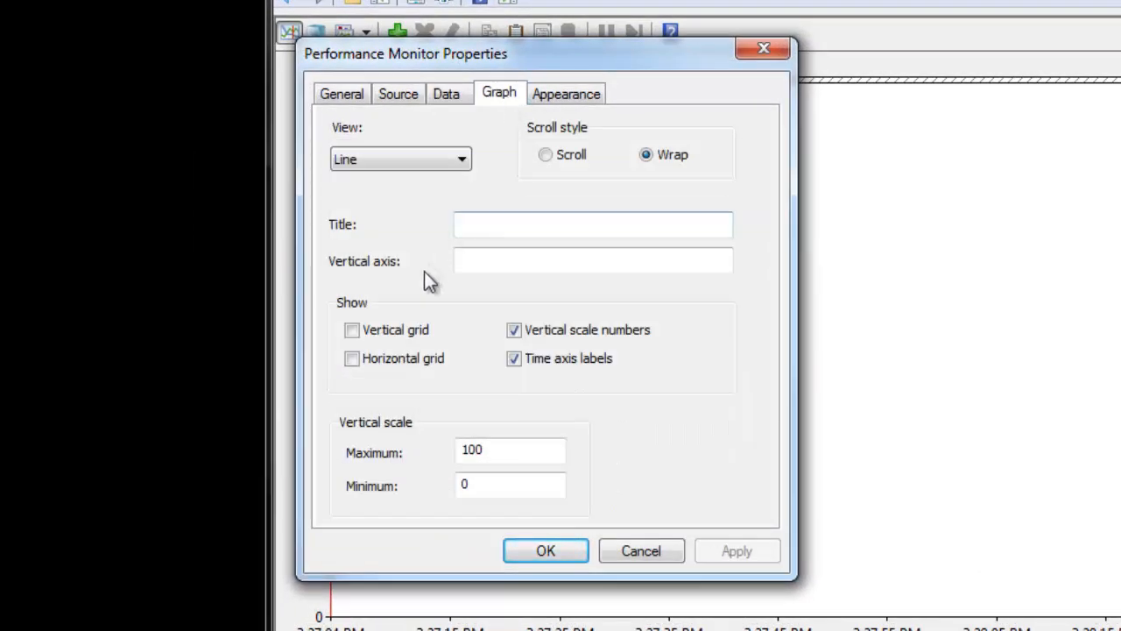
pyautogui.click(383, 367)
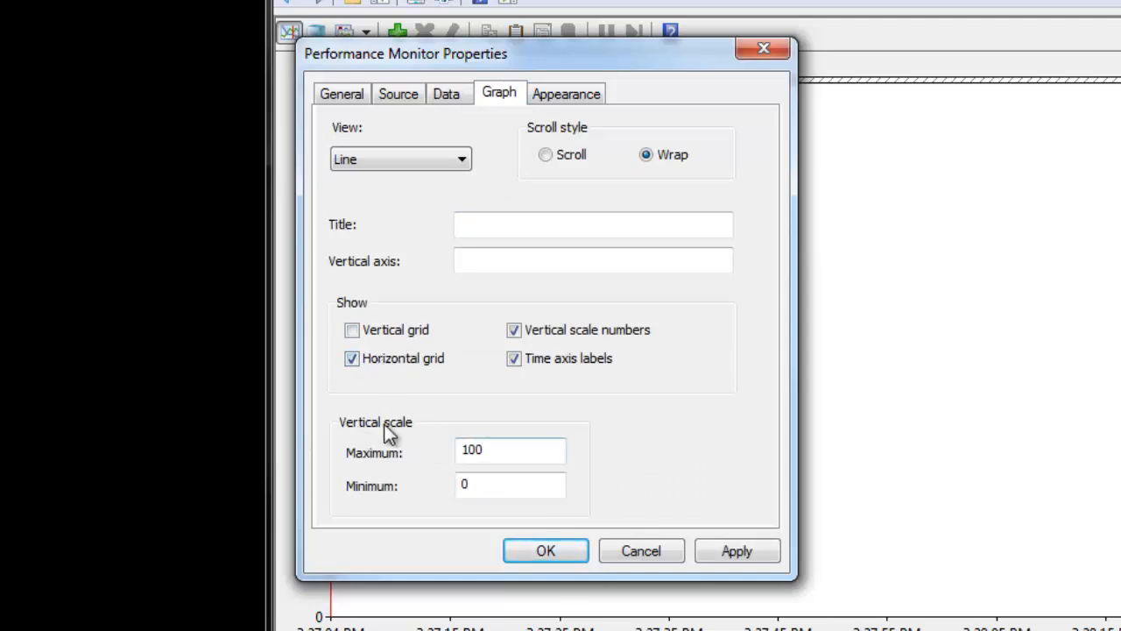
pyautogui.moveTo(501, 453); pyautogui.dragTo(433, 441)
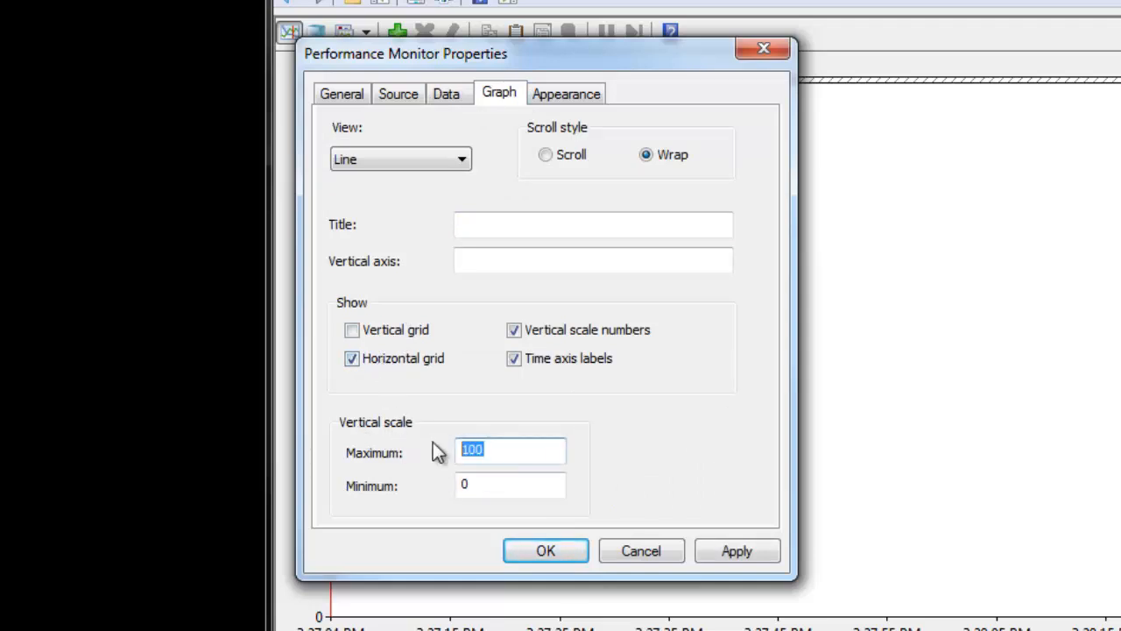
pyautogui.write('200')
# - Change the graph background color to light gray and accept the properties
pyautogui.click(561, 94)
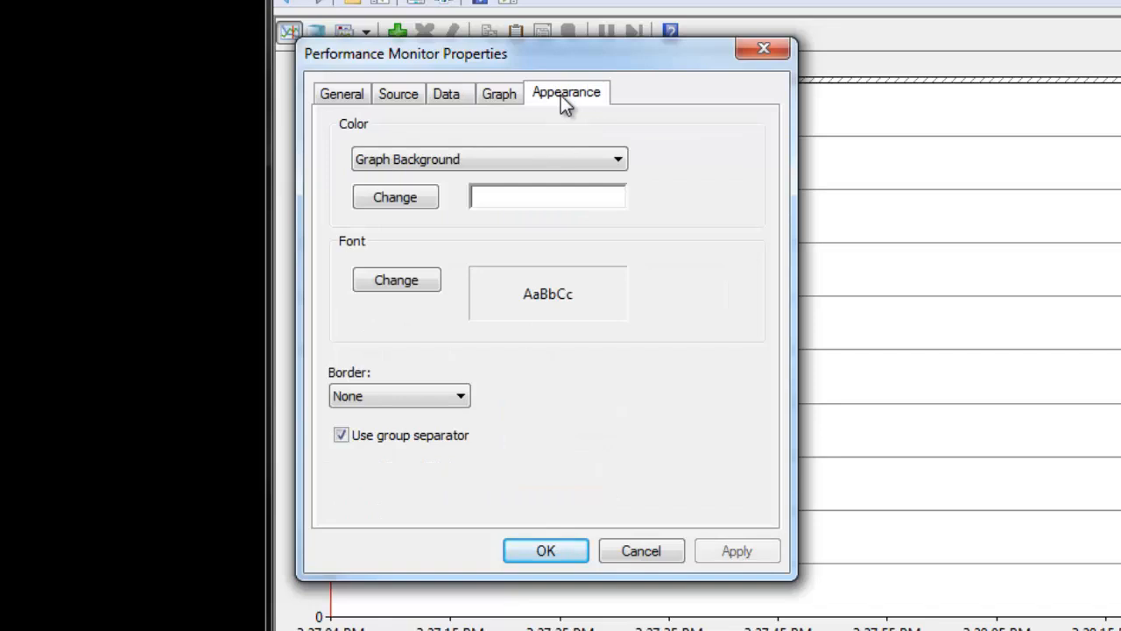
pyautogui.click(420, 197)
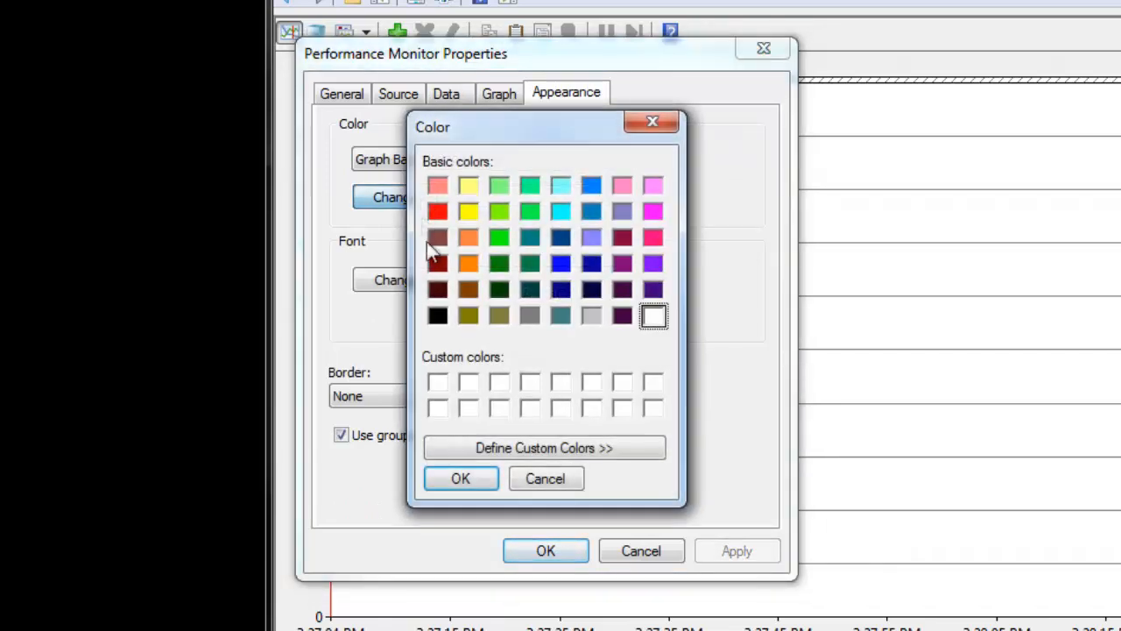
pyautogui.click(592, 317)
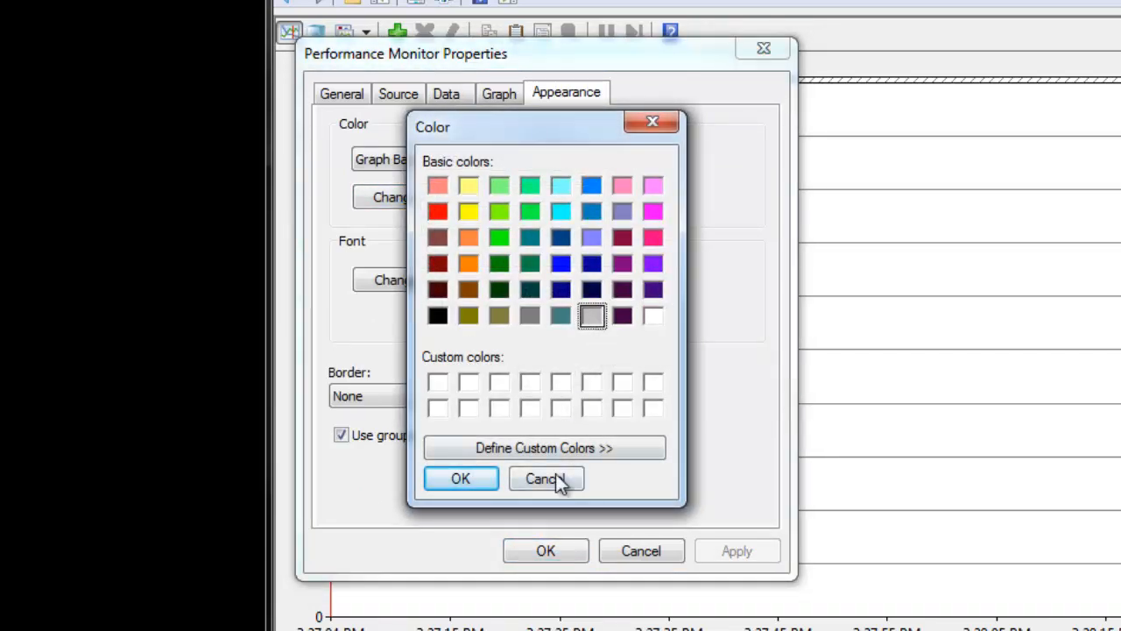
pyautogui.click(476, 478)
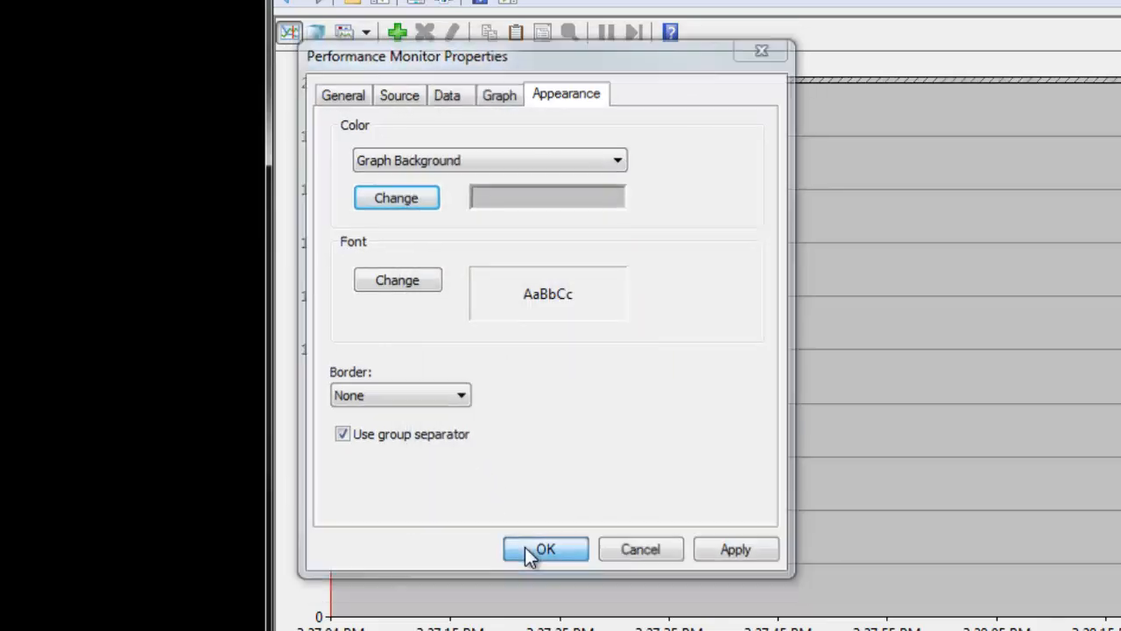
pyautogui.click(526, 550)
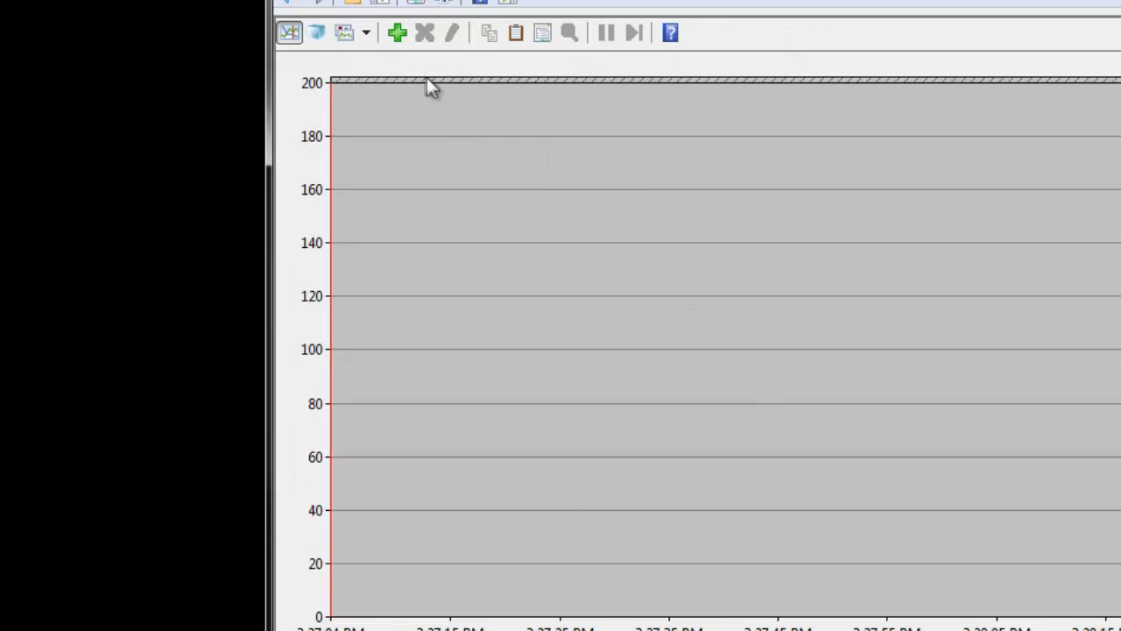
# - Start adding counters and select Bytes Received/sec, Bytes Sent/sec and Output Queue Length under Network Interface
pyautogui.click(396, 35)
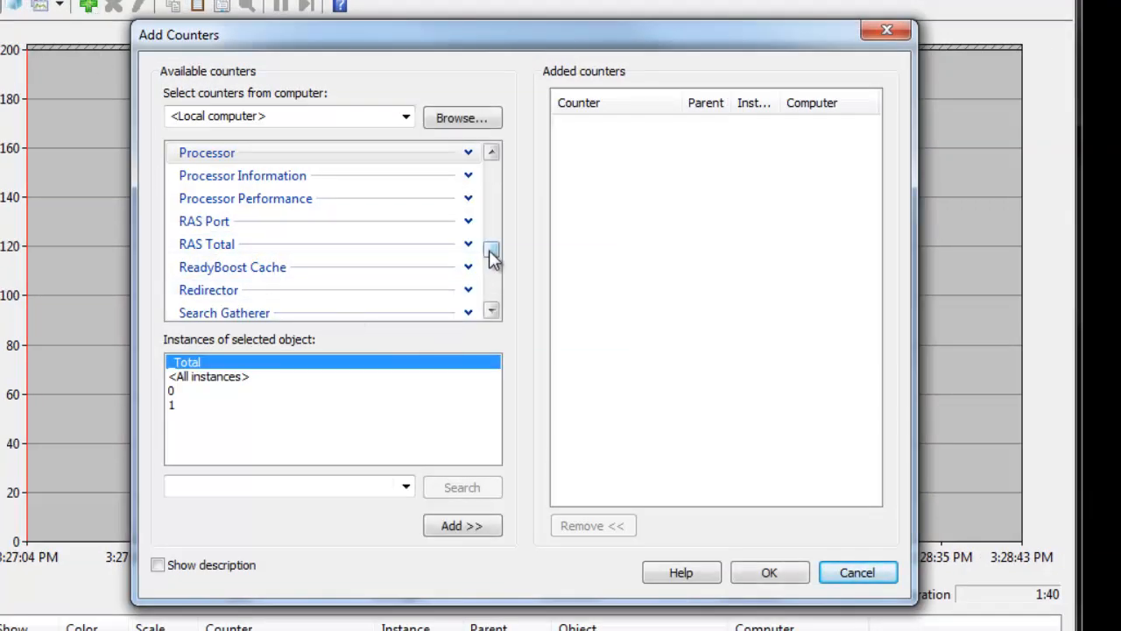
pyautogui.moveTo(492, 255); pyautogui.dragTo(492, 231)
pyautogui.click(359, 221)
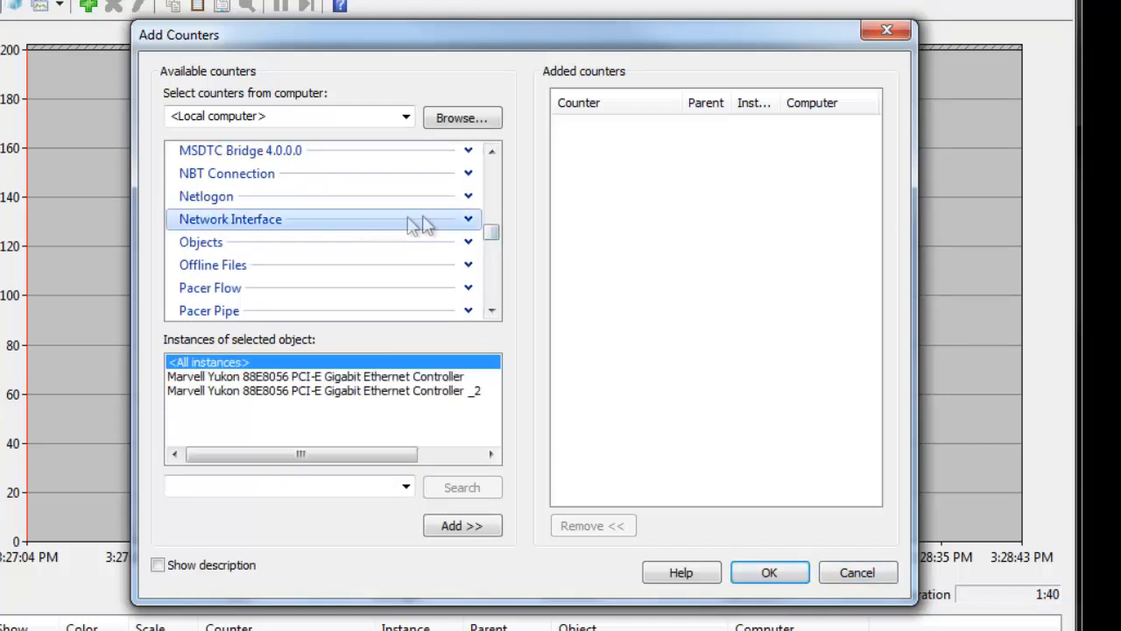
pyautogui.click(467, 219)
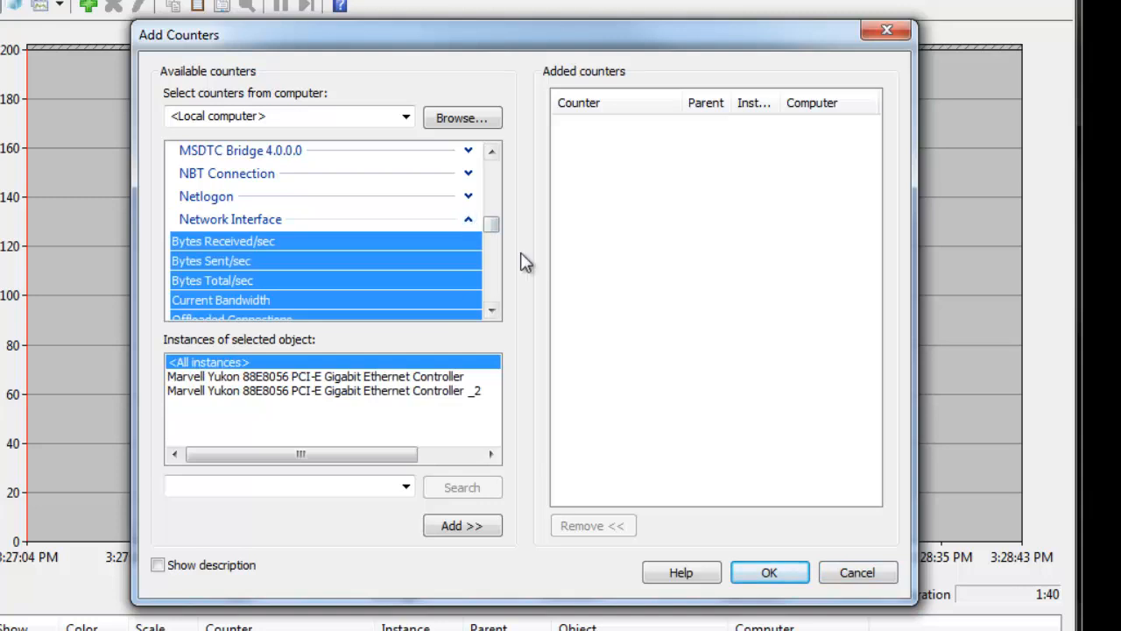
pyautogui.click(493, 311)
pyautogui.click(492, 311)
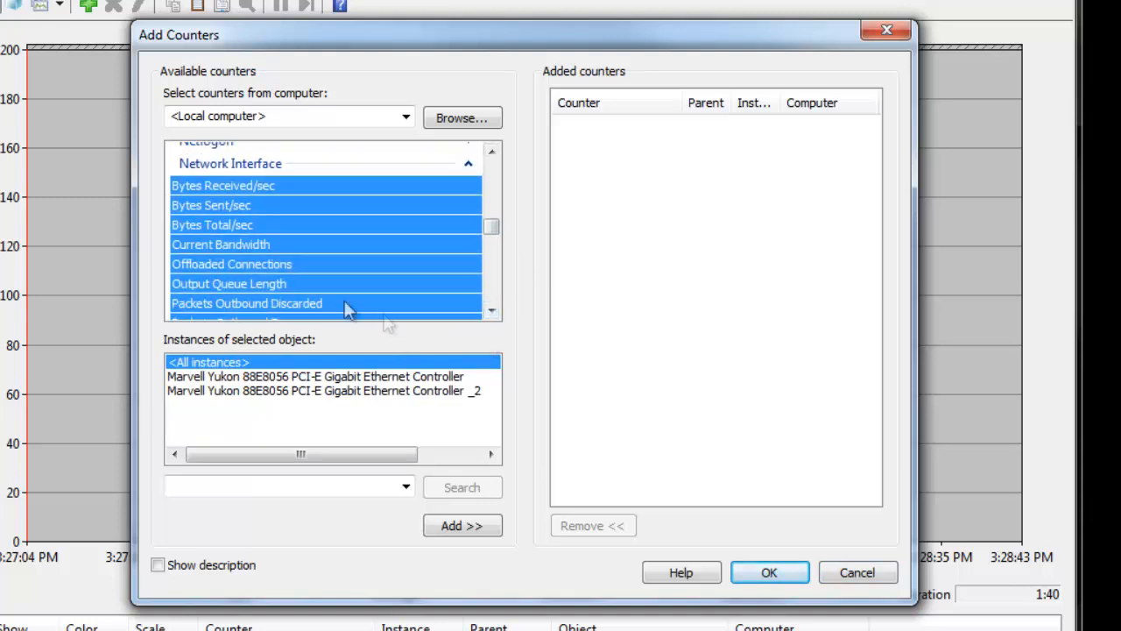
pyautogui.click(226, 187)
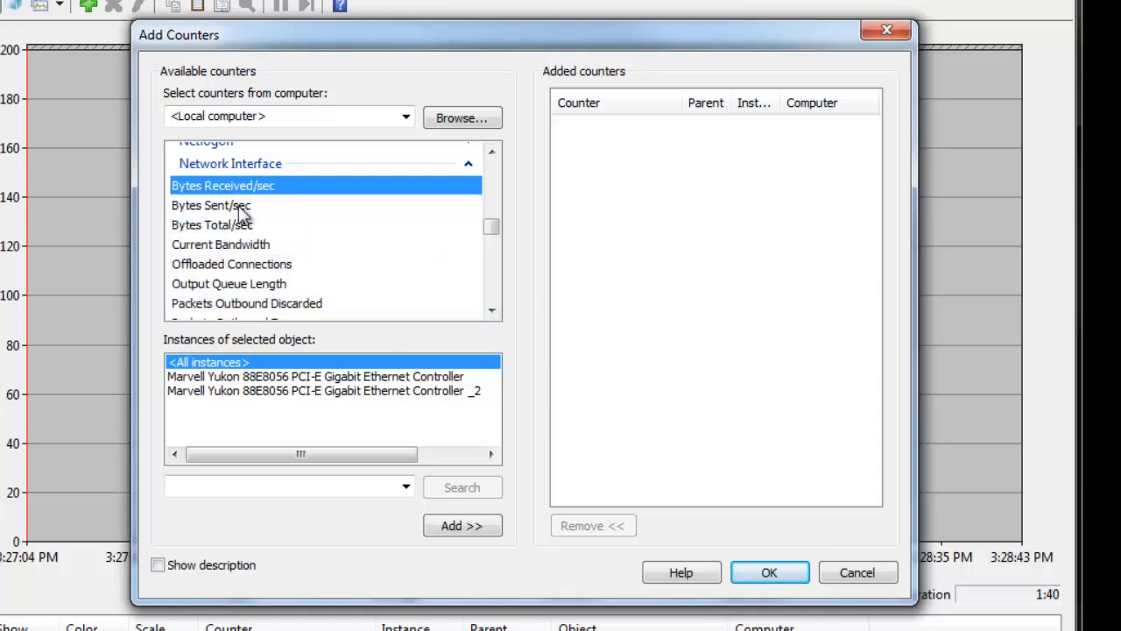
pyautogui.keyDown('ctrl'); pyautogui.click(239, 207); pyautogui.keyUp('ctrl')
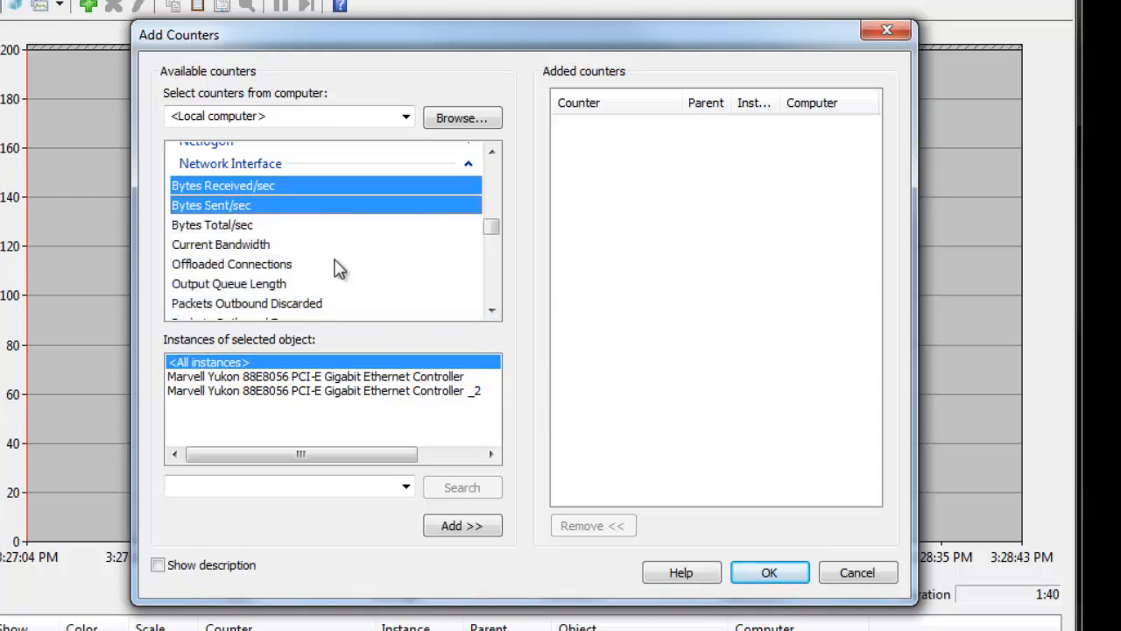
pyautogui.keyDown('ctrl'); pyautogui.click(244, 286); pyautogui.keyUp('ctrl')
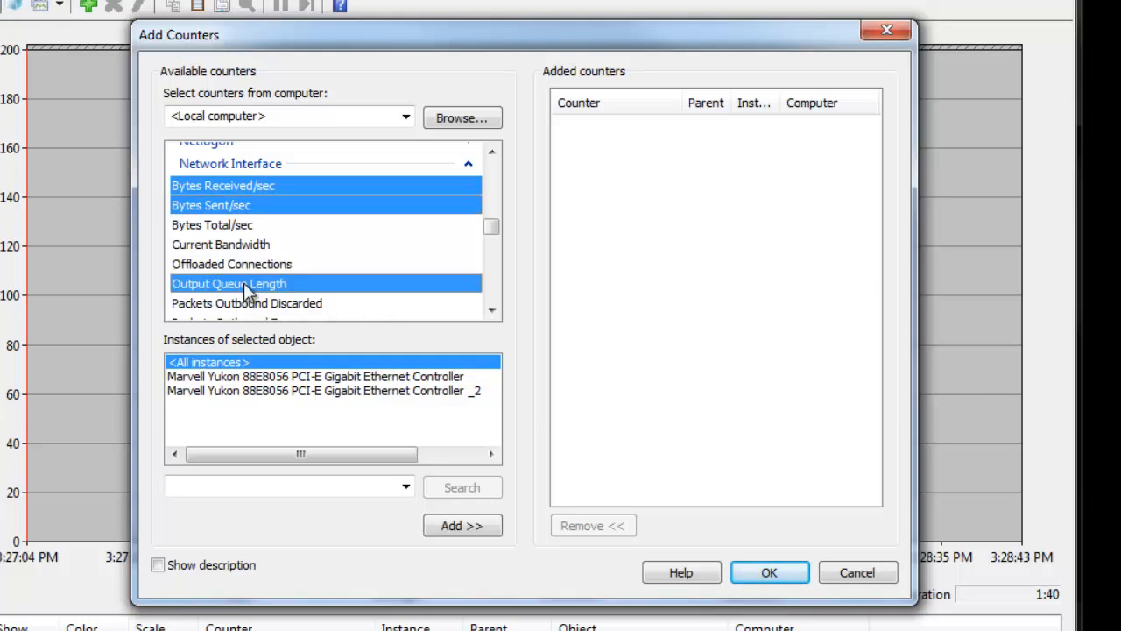
# - Extend the Network Interface counter selection with Packets Received/sec and Packets Sent/sec
pyautogui.click(491, 310)
pyautogui.click(491, 310)
pyautogui.click(492, 310)
pyautogui.click(491, 310)
pyautogui.click(491, 310)
pyautogui.click(492, 310)
pyautogui.click(491, 311)
pyautogui.click(491, 311)
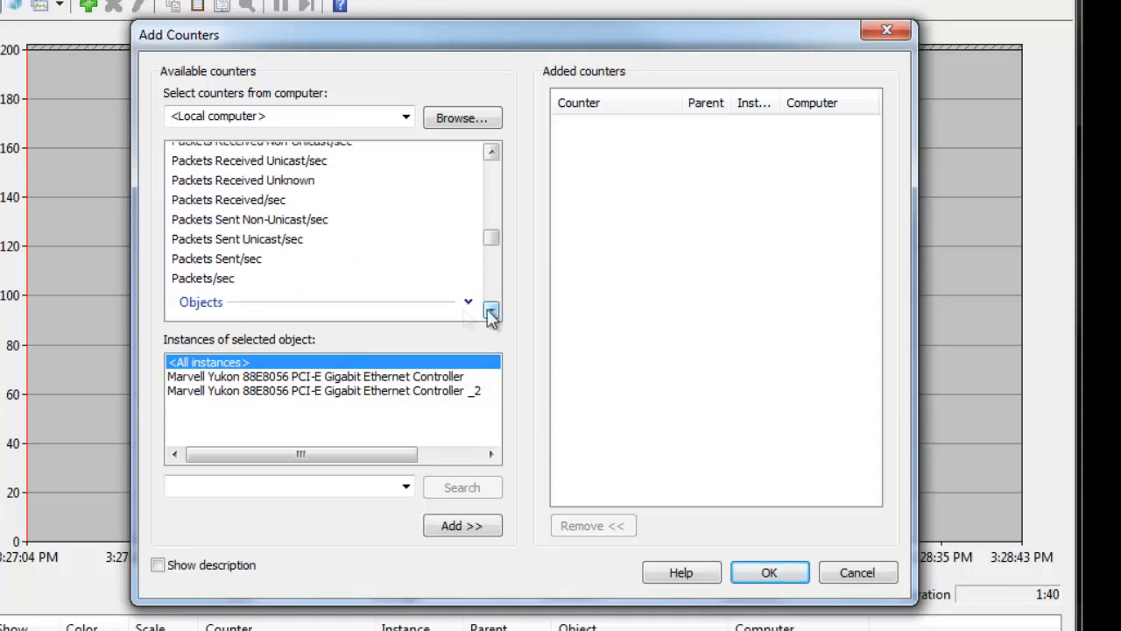
pyautogui.keyDown('ctrl'); pyautogui.click(255, 202); pyautogui.keyUp('ctrl')
pyautogui.keyDown('ctrl'); pyautogui.click(252, 260); pyautogui.keyUp('ctrl')
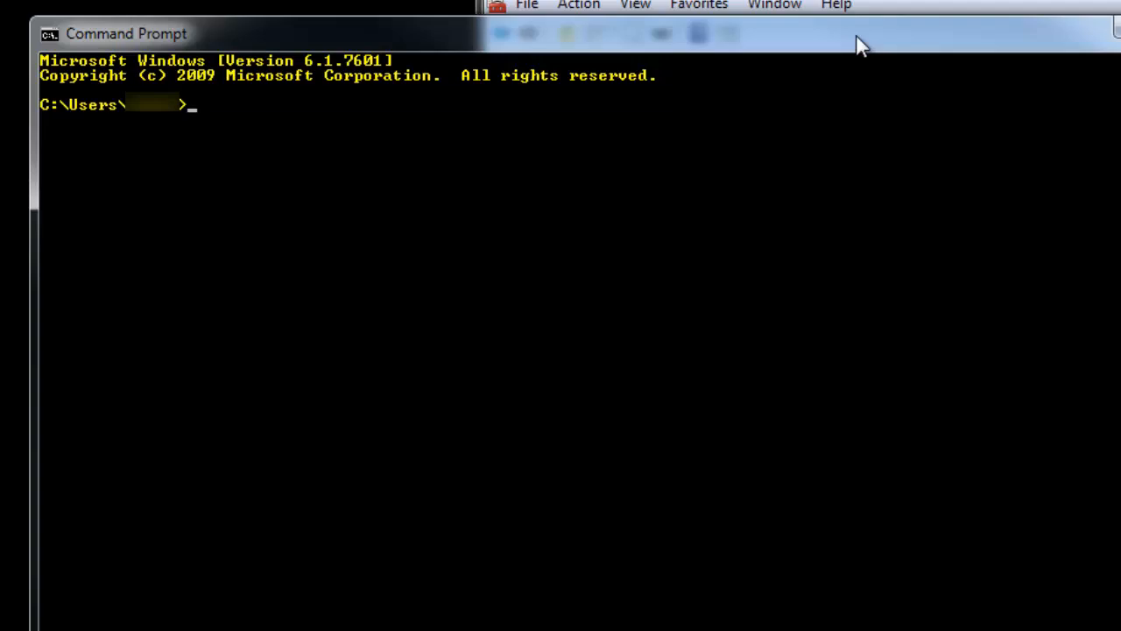
# - Switch to Command Prompt and enter ipconfig /all to check the network adapter details
pyautogui.write('ipconfig /all')
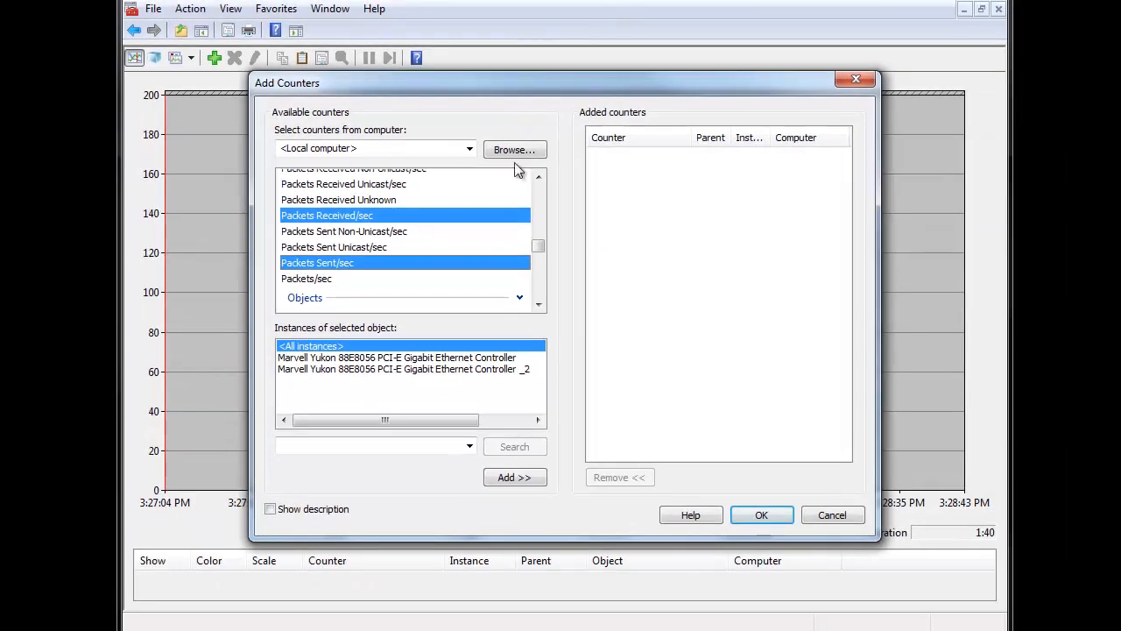
# - Add the selected Network Interface counters for the Marvell Yukon 88E8056 PCI-E Gigabit Ethernet Controller _2 instance and accept the counter list
pyautogui.click(518, 369)
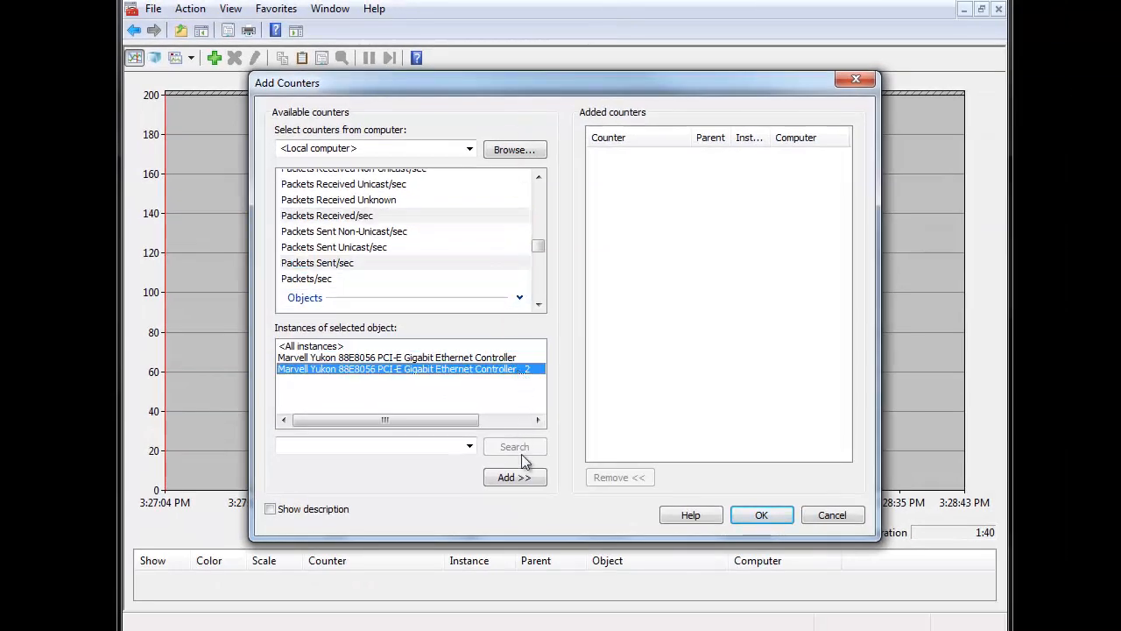
pyautogui.click(533, 478)
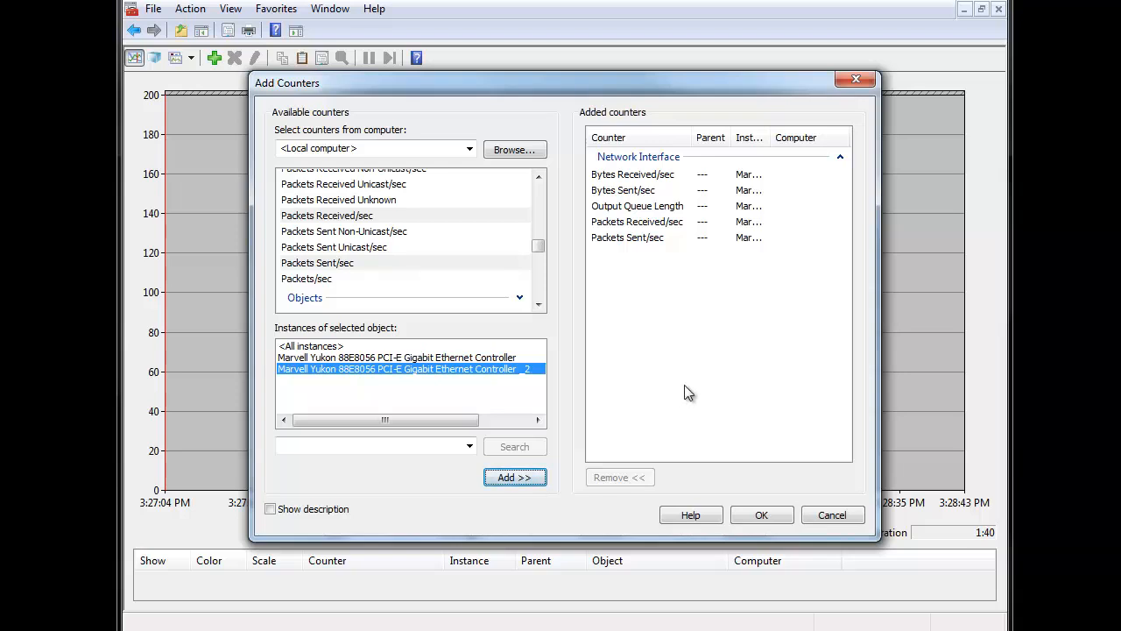
pyautogui.click(345, 348)
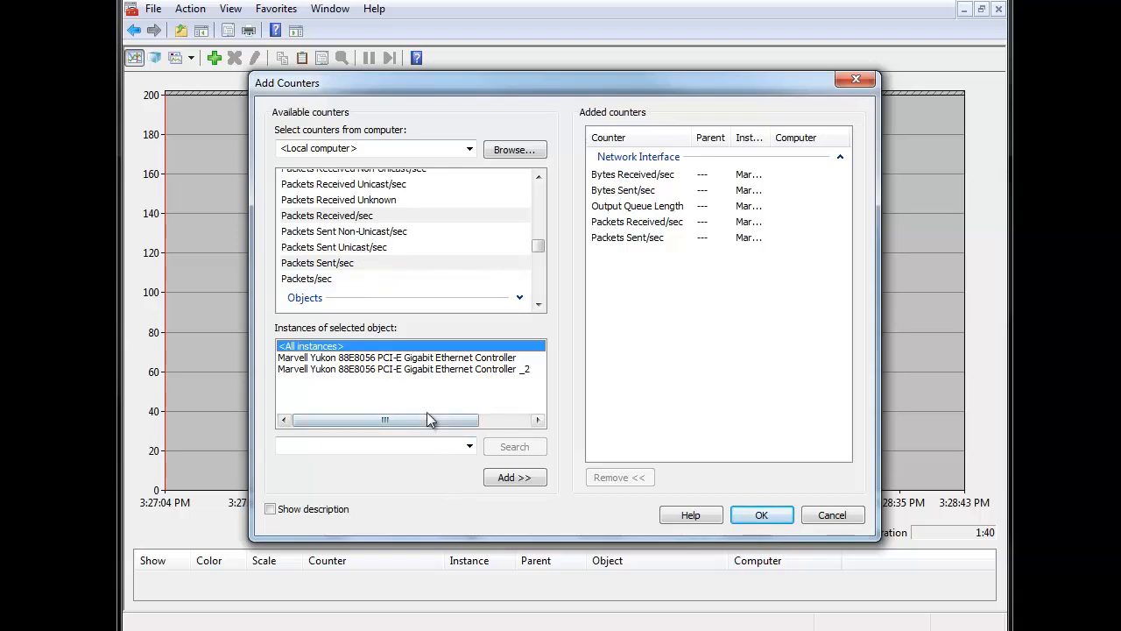
pyautogui.click(742, 515)
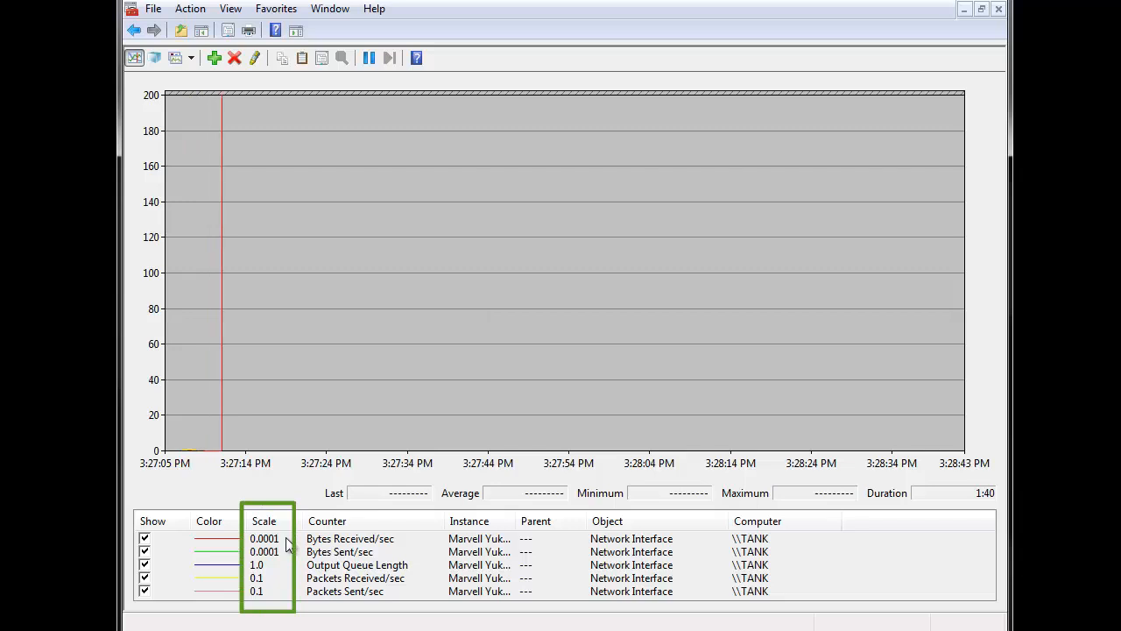
# - Open the Performance Monitor properties and set the scale of the Bytes Received/sec counter to 0.000001
pyautogui.rightClick(432, 327)
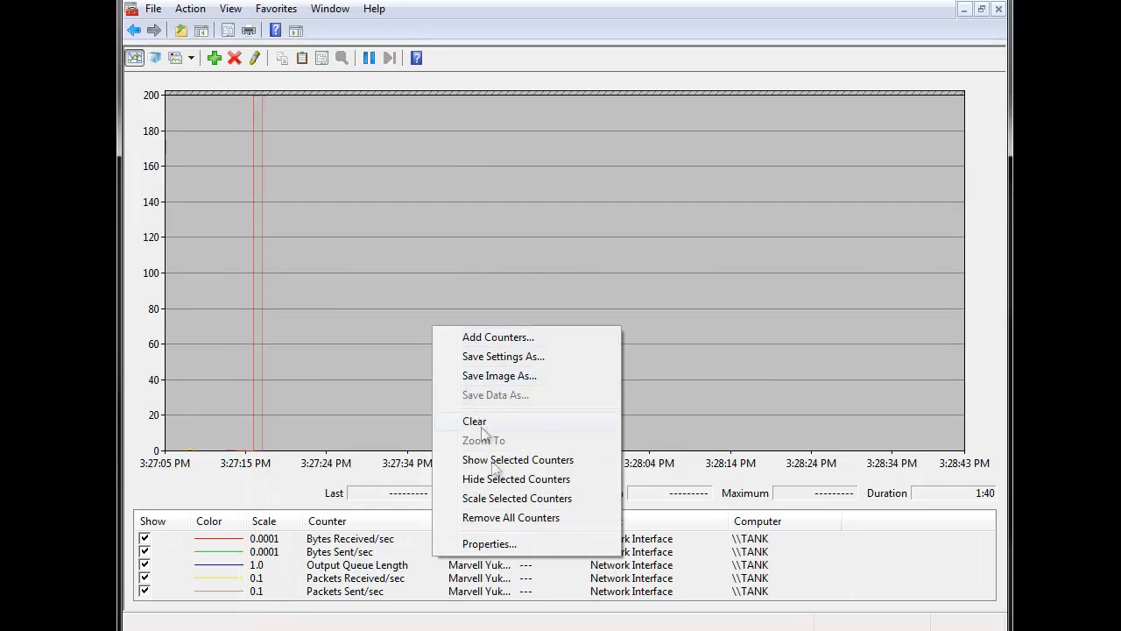
pyautogui.click(522, 551)
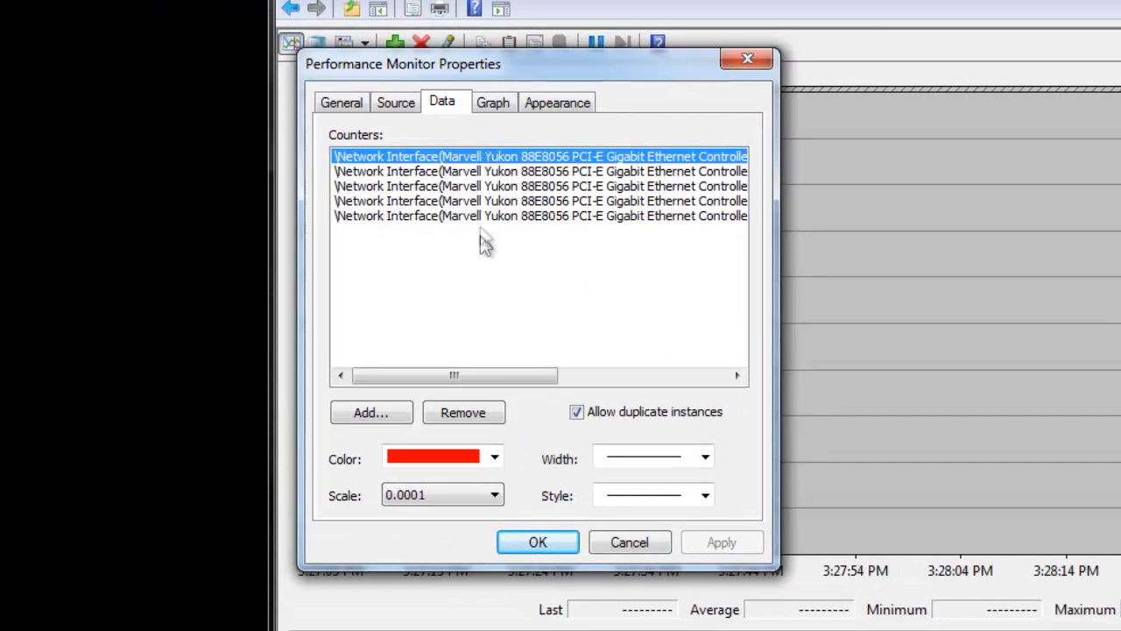
pyautogui.moveTo(490, 375); pyautogui.dragTo(600, 385)
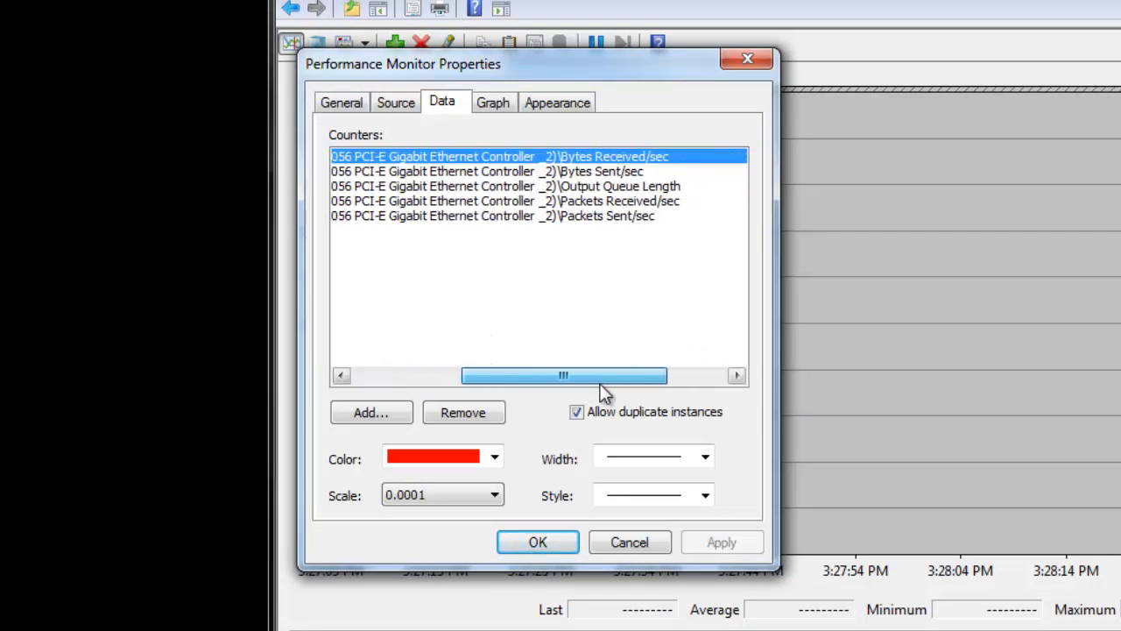
pyautogui.click(615, 171)
pyautogui.click(612, 159)
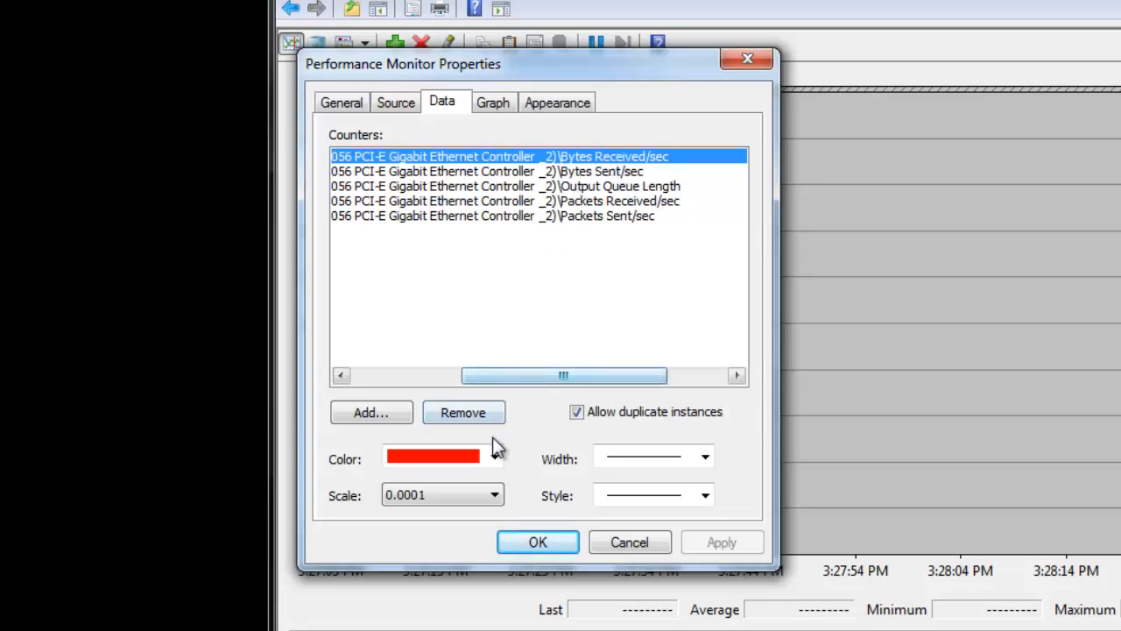
pyautogui.click(494, 497)
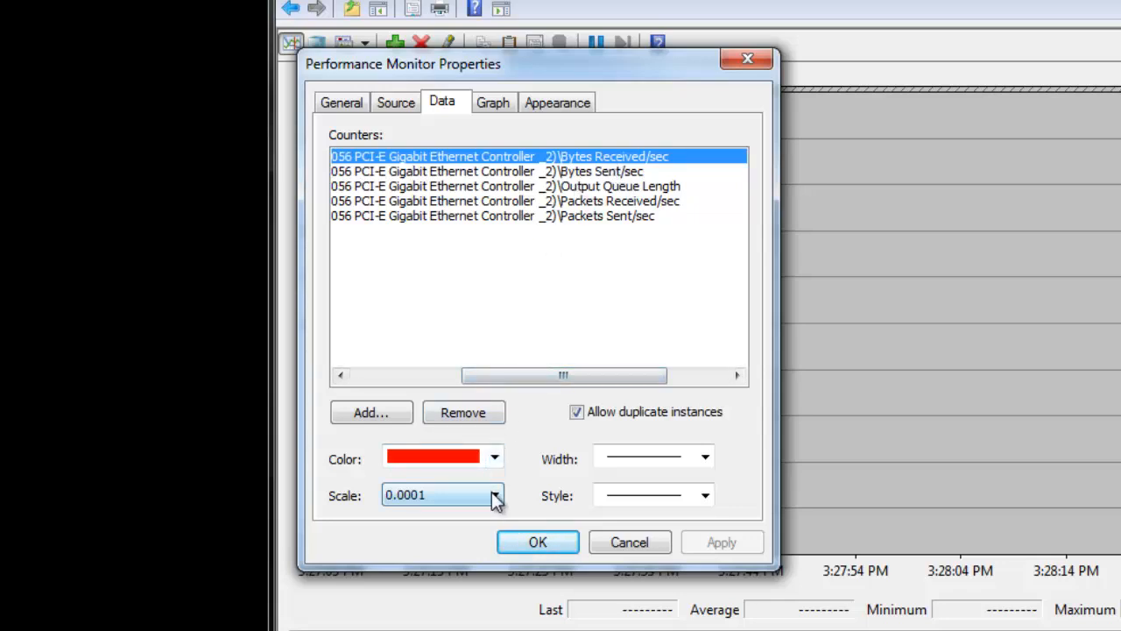
pyautogui.click(495, 497)
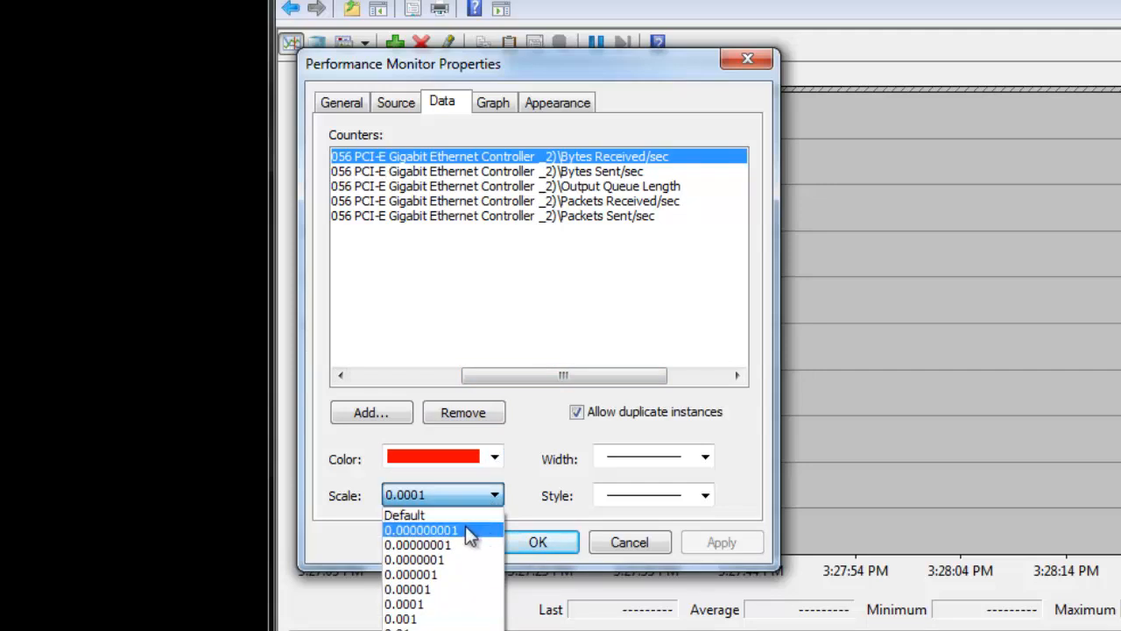
pyautogui.click(446, 575)
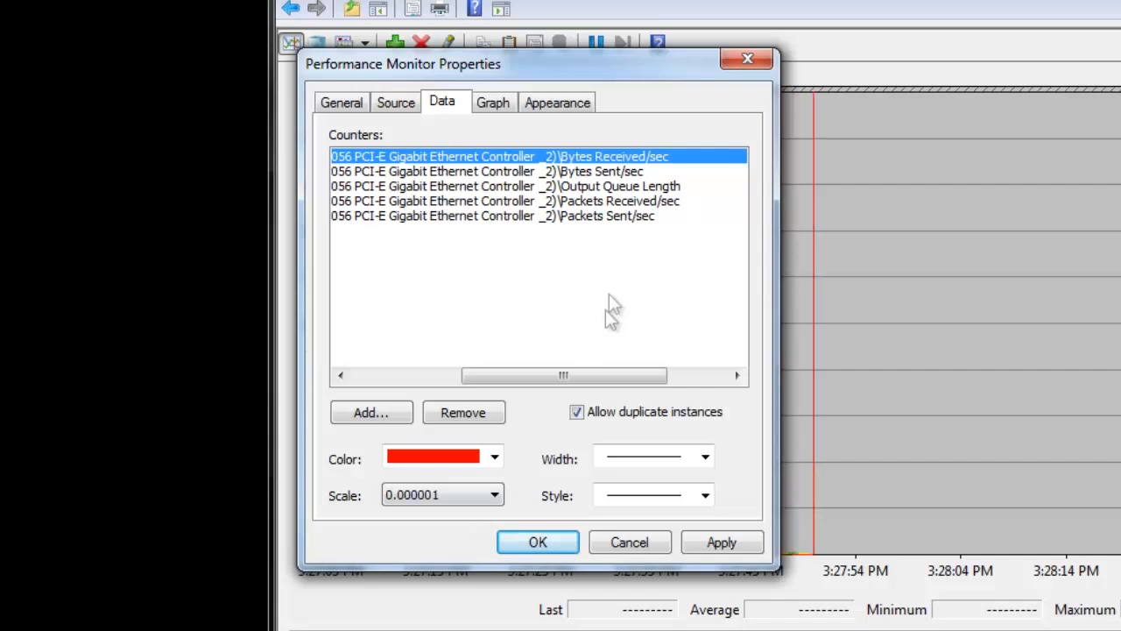
# - Set the scale of the Bytes Sent/sec counter to 0.000001
pyautogui.click(631, 172)
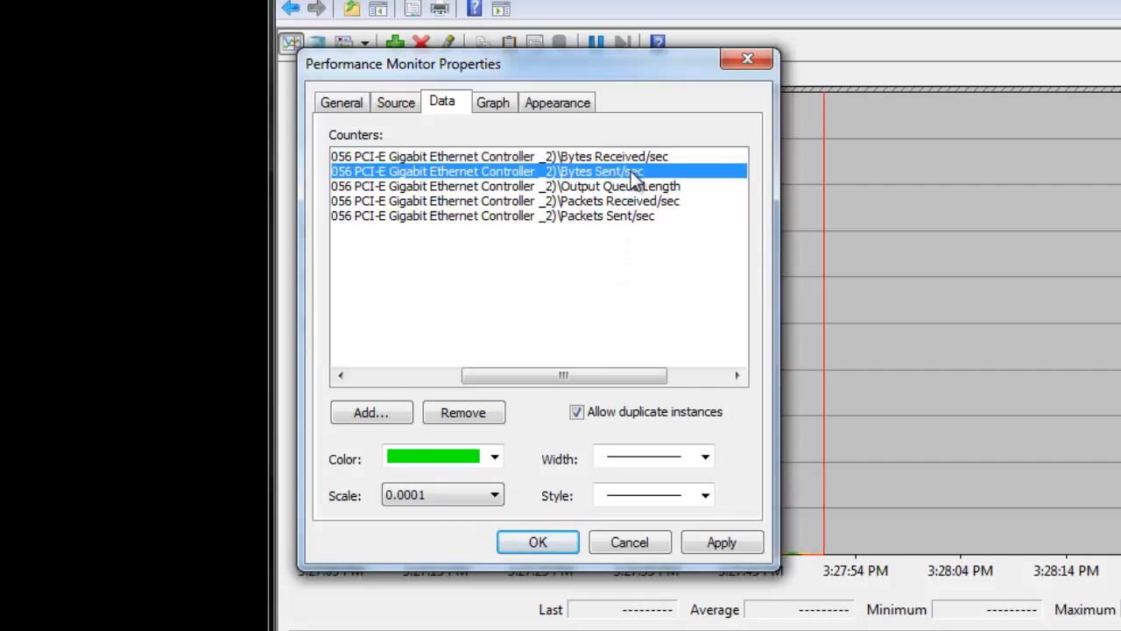
pyautogui.click(460, 494)
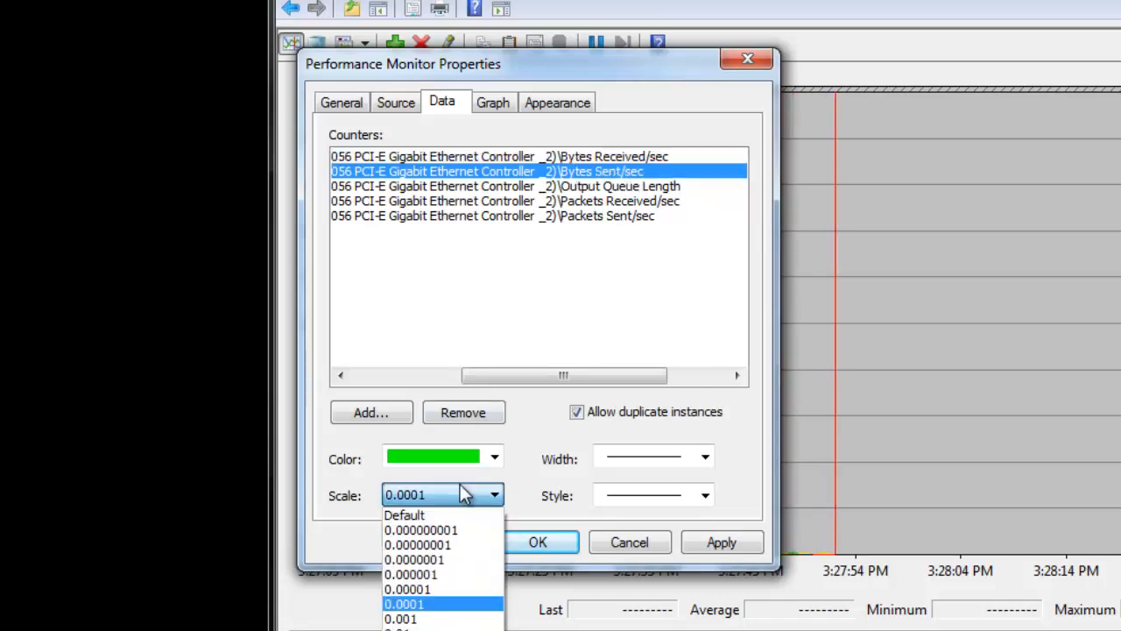
pyautogui.click(447, 576)
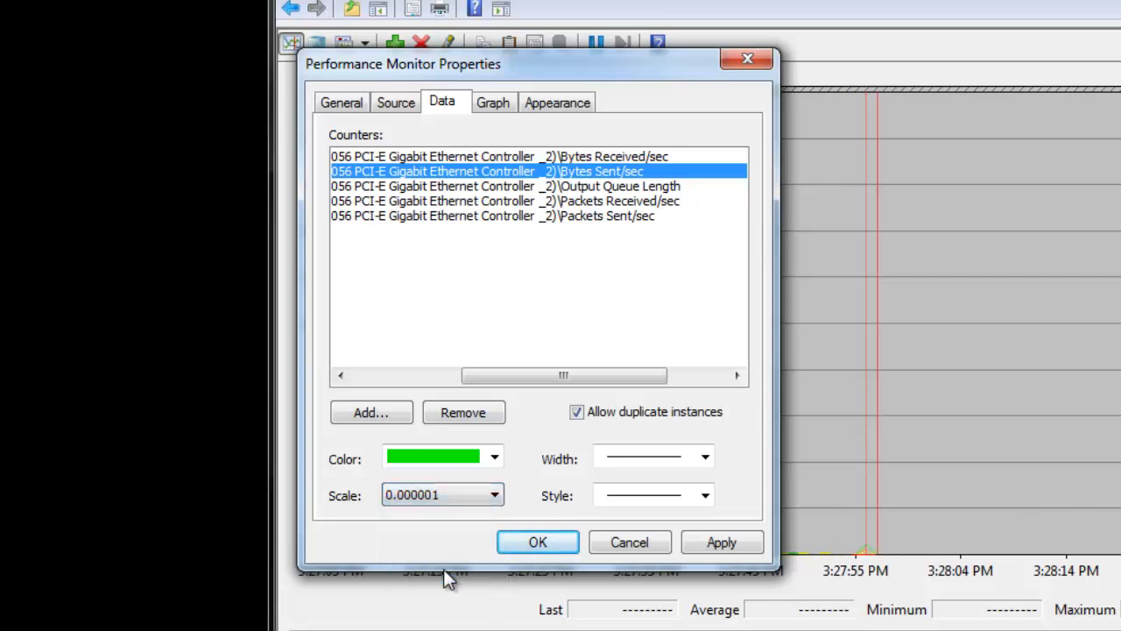
# - Color the Bytes Sent/sec counter red and the Bytes Received/sec counter green
pyautogui.click(470, 468)
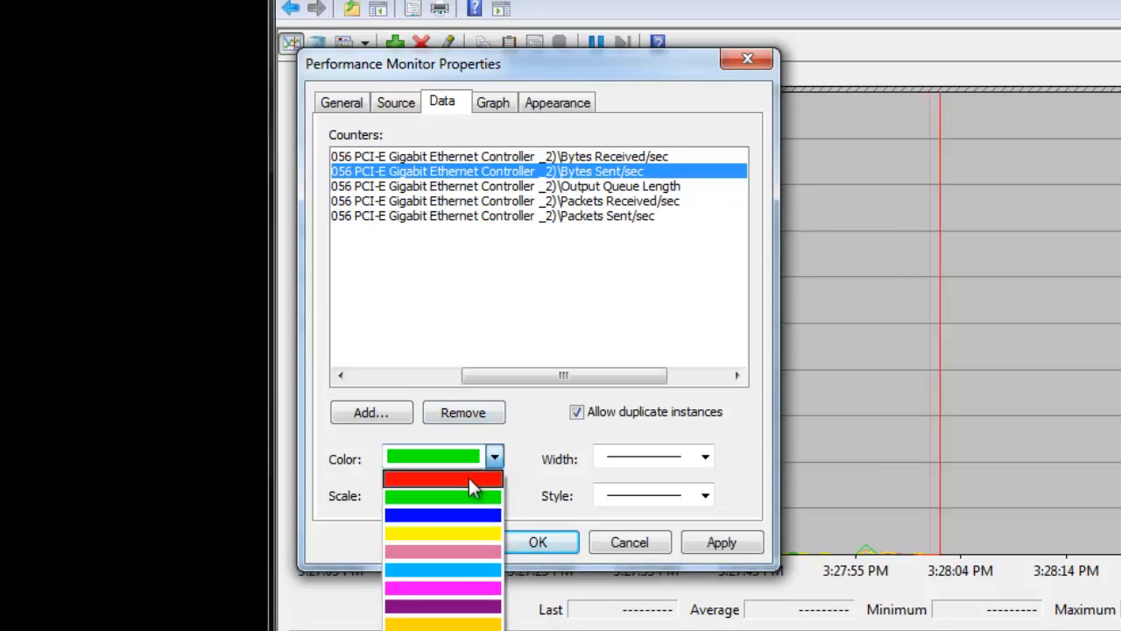
pyautogui.click(473, 487)
pyautogui.click(518, 156)
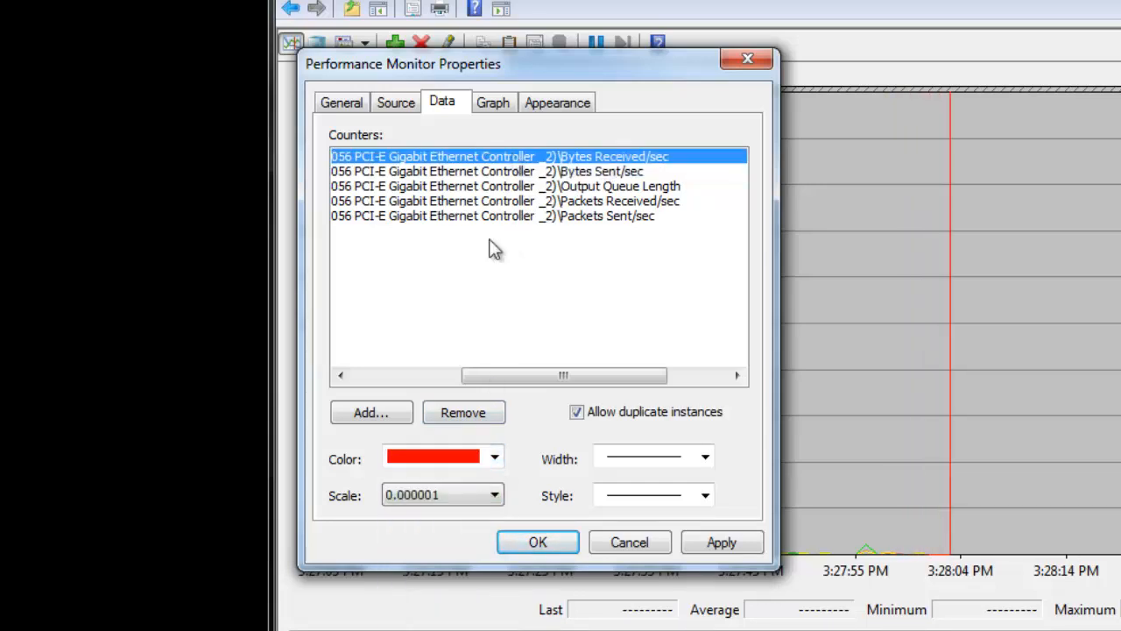
pyautogui.click(445, 456)
pyautogui.click(451, 505)
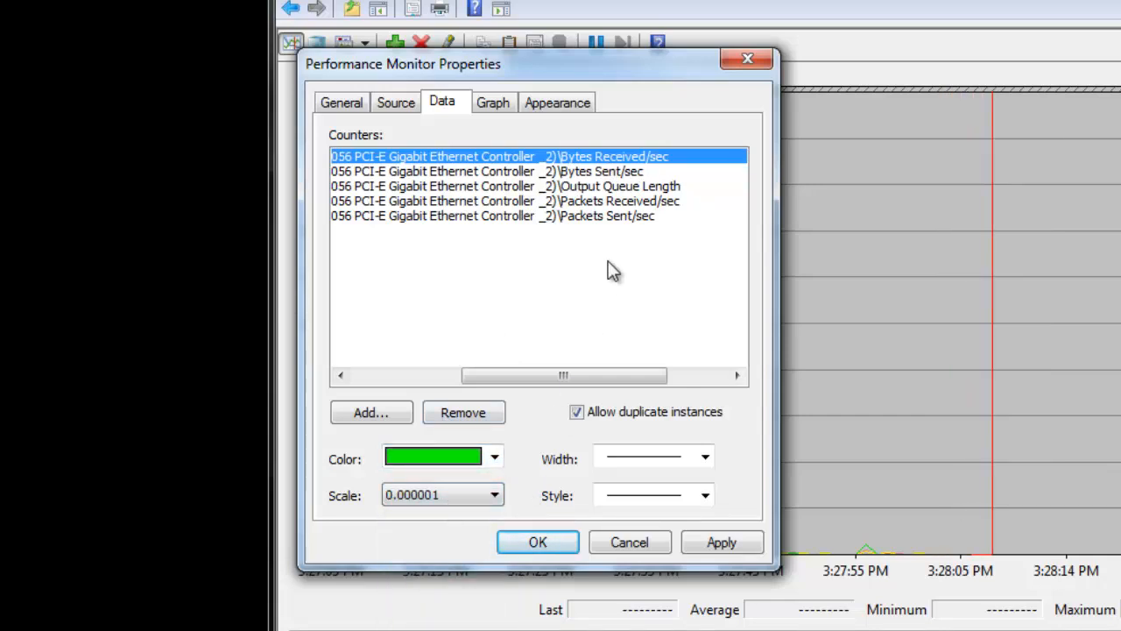
# - Set the scale of the Output Queue Length counter to 10.0
pyautogui.click(624, 188)
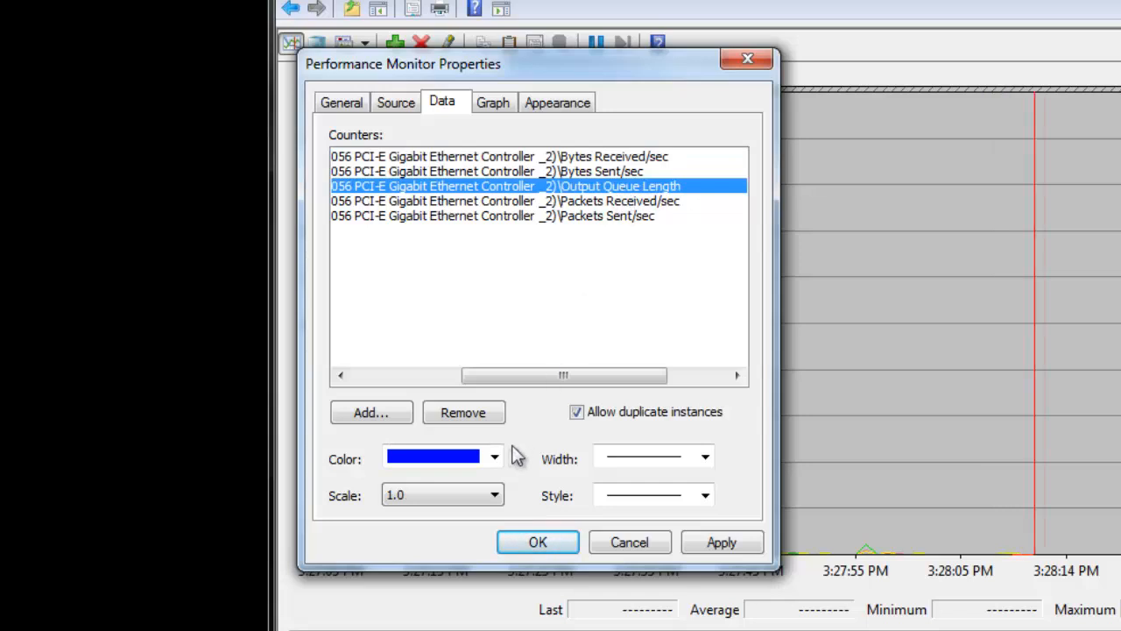
pyautogui.click(493, 497)
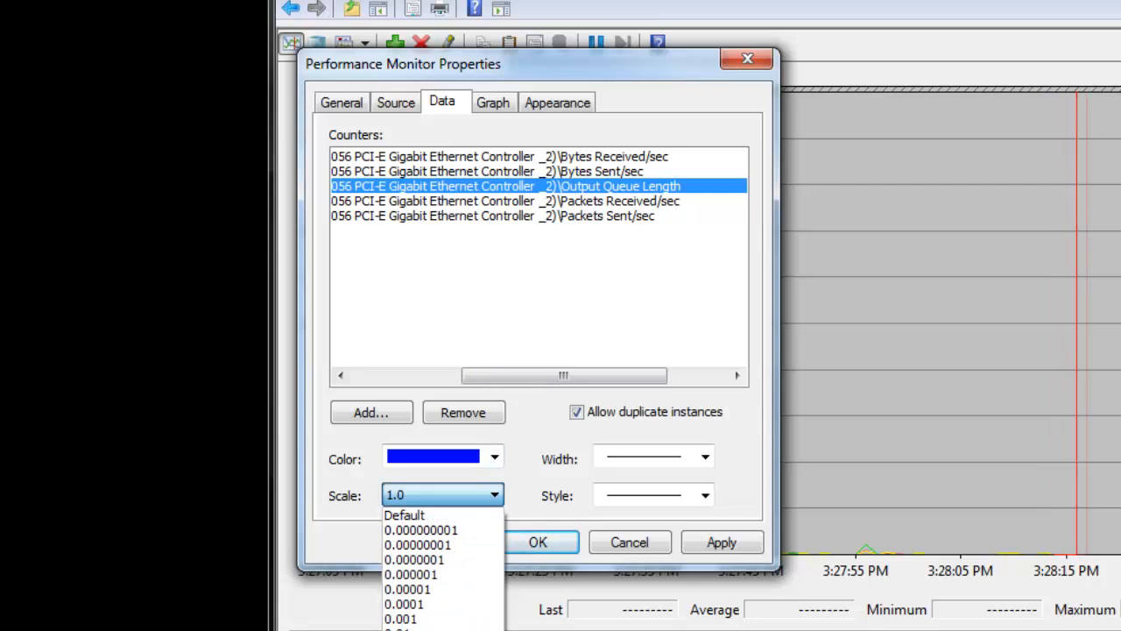
pyautogui.click(429, 630)
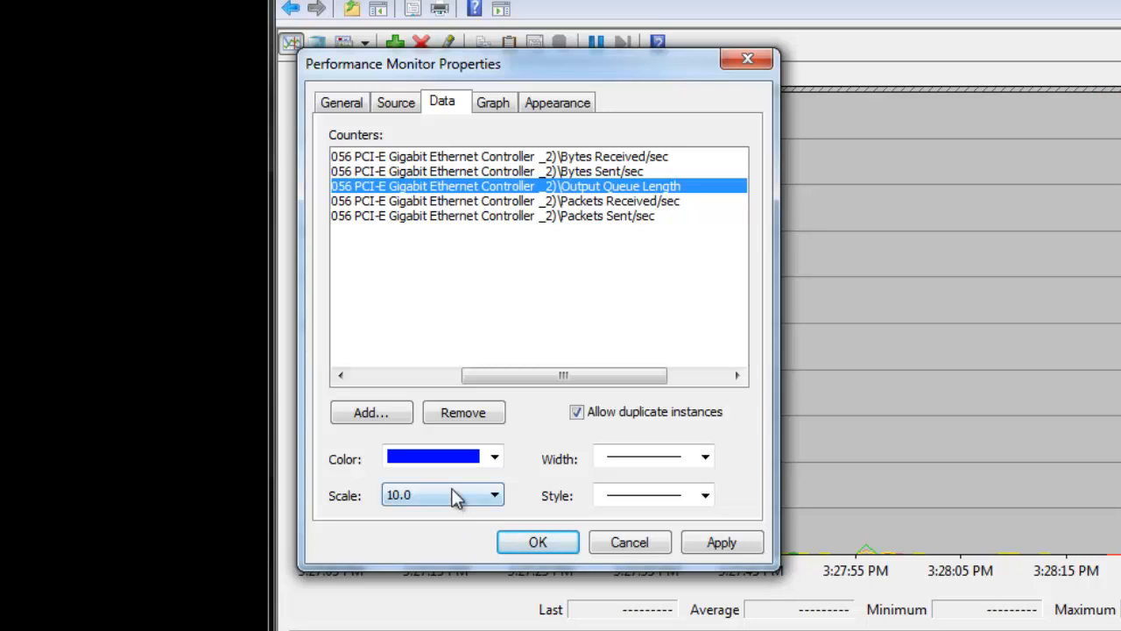
# - Set the scale of both the Packets Received/sec and Packets Sent/sec counters to 0.01
pyautogui.click(593, 202)
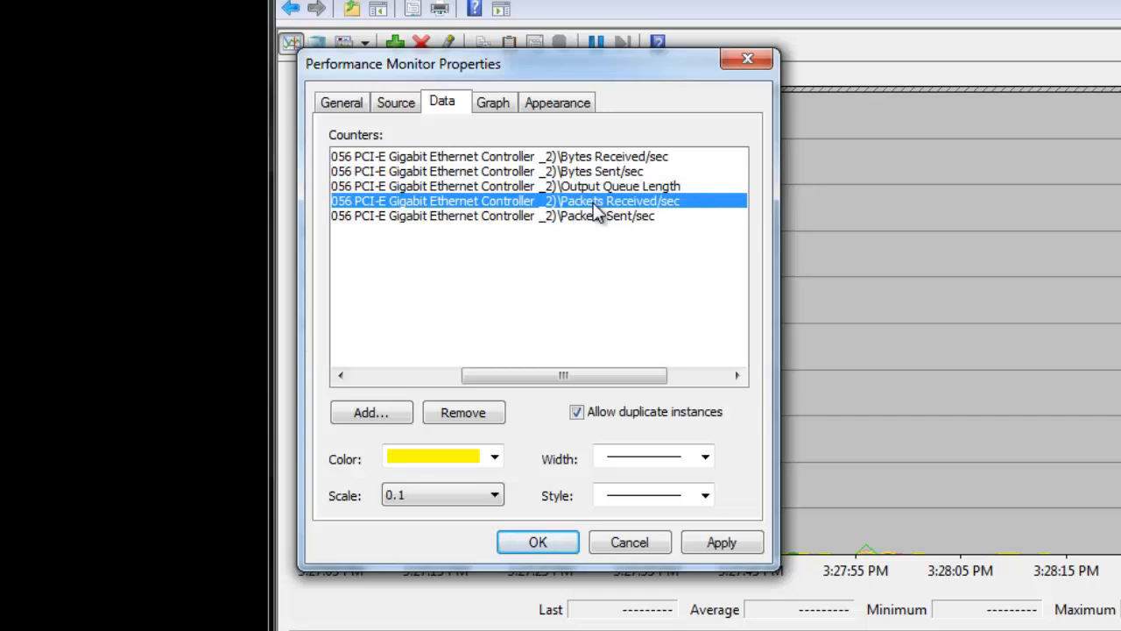
pyautogui.click(495, 496)
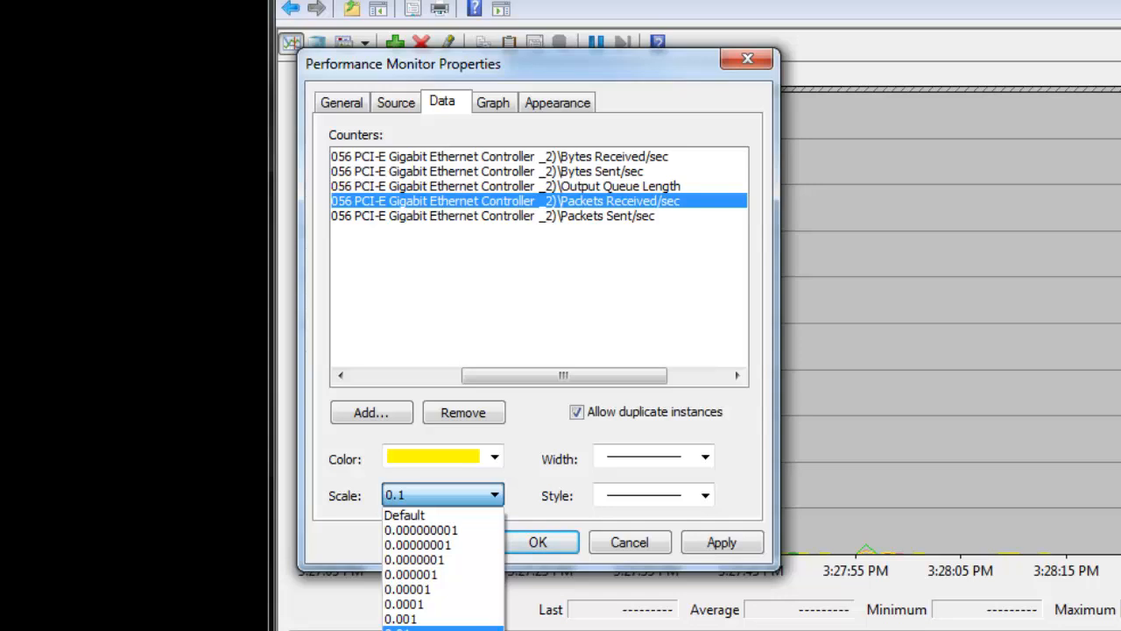
pyautogui.click(403, 628)
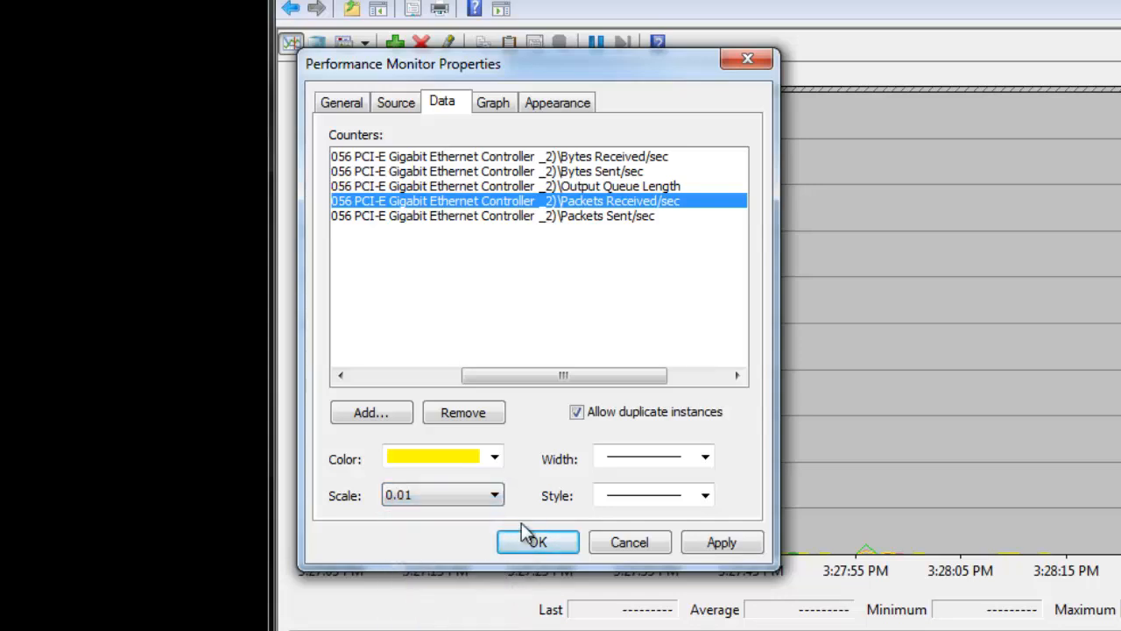
pyautogui.click(584, 217)
pyautogui.click(496, 496)
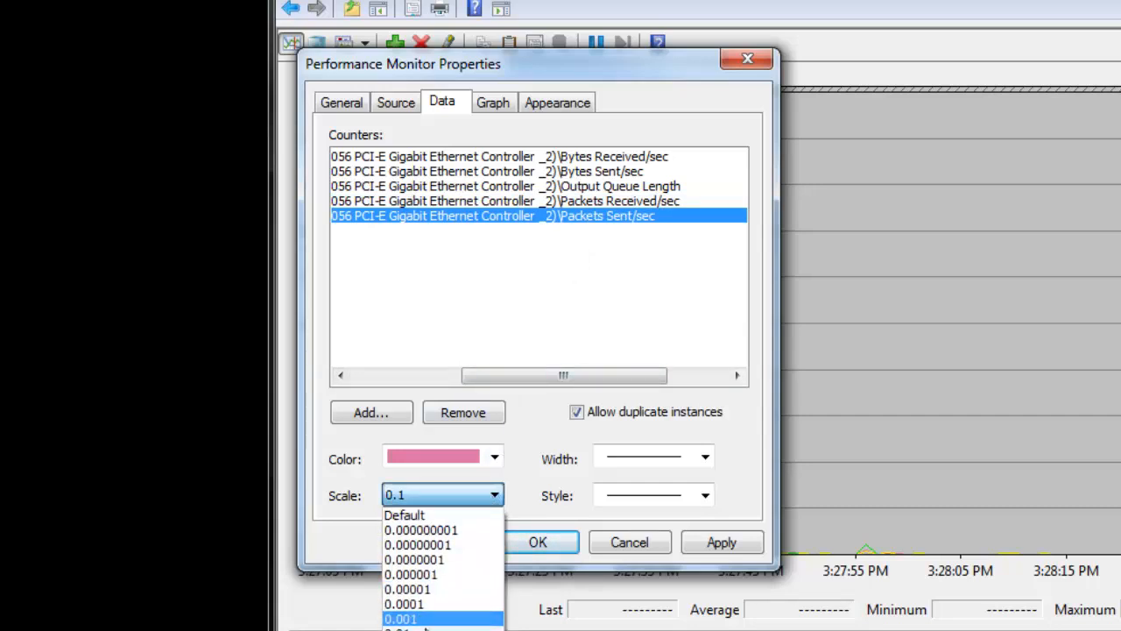
pyautogui.click(424, 628)
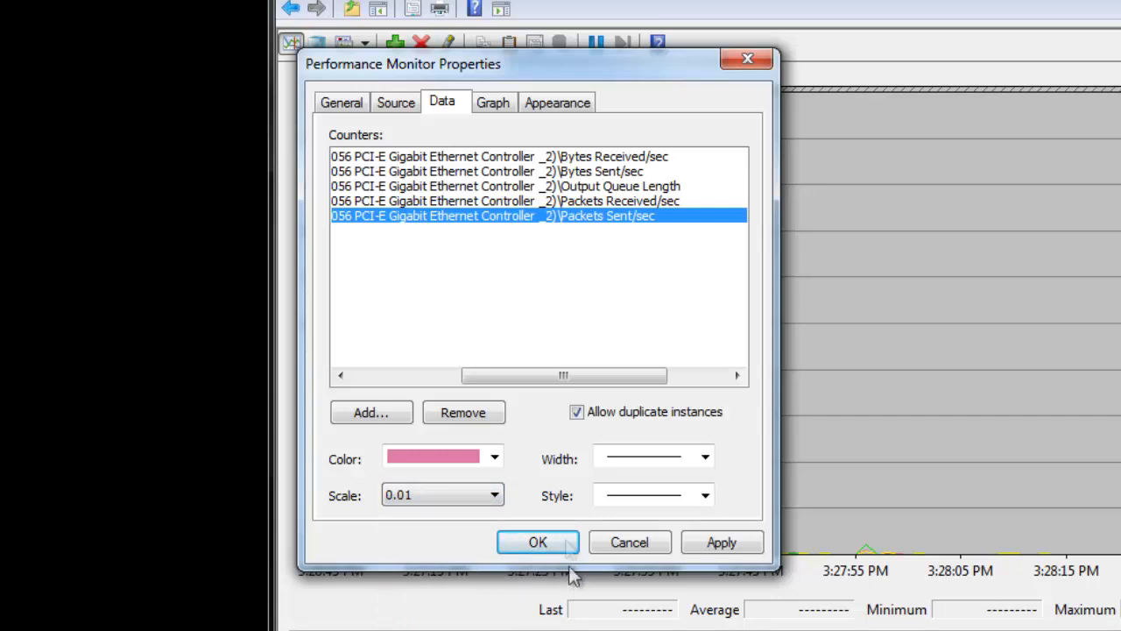
# - Recheck the color and scale of each of the other counters and accept the Performance Monitor properties
pyautogui.click(582, 201)
pyautogui.click(586, 187)
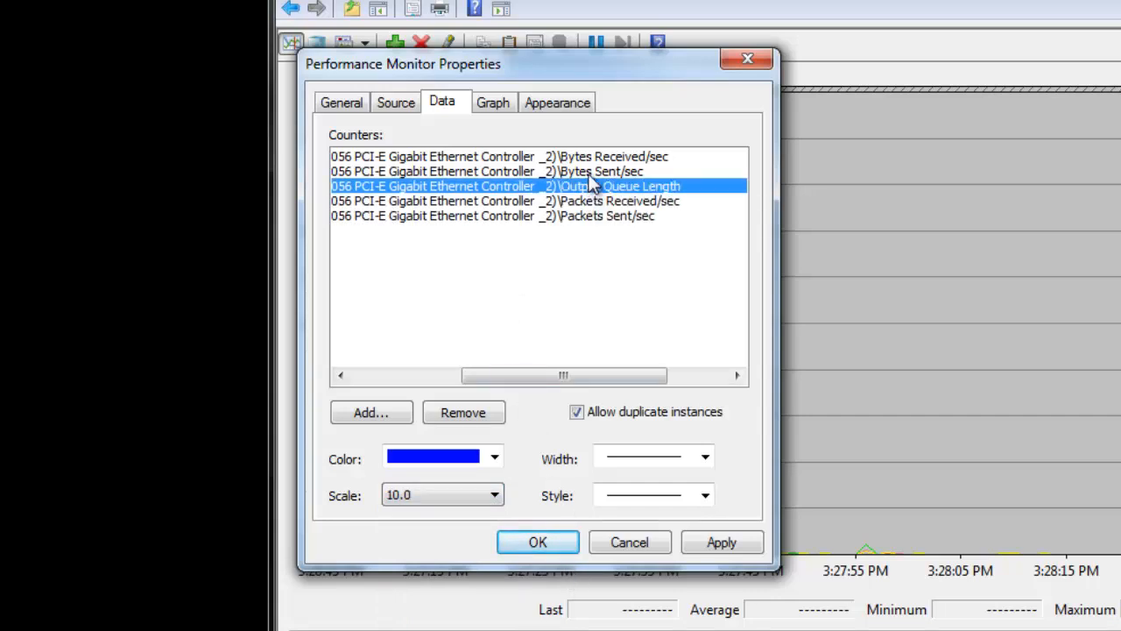
pyautogui.click(587, 172)
pyautogui.click(594, 158)
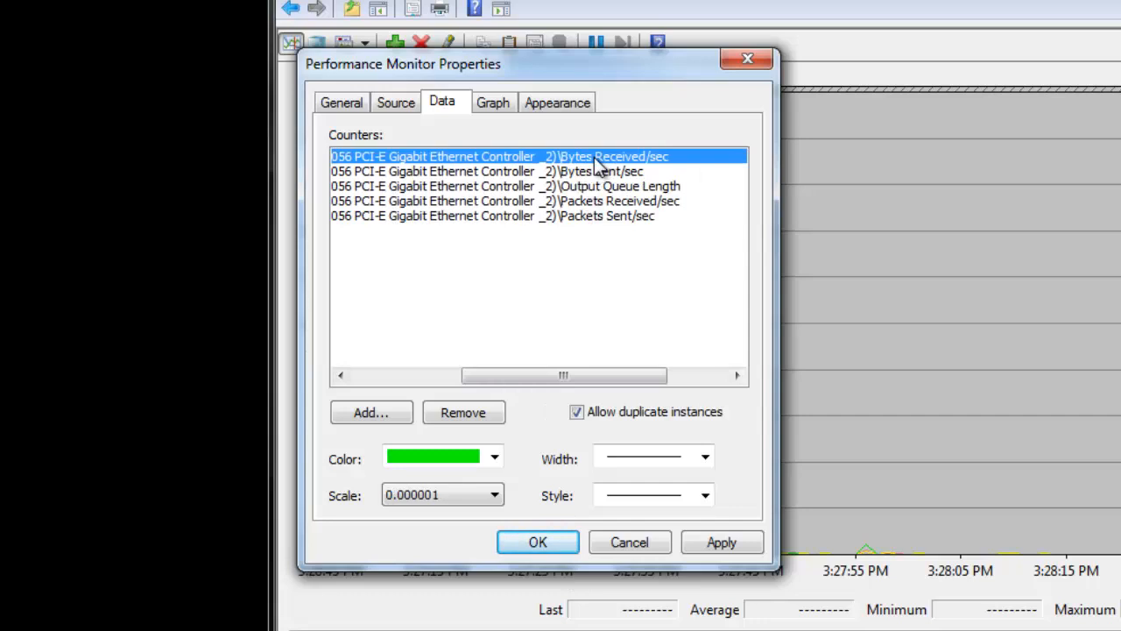
pyautogui.click(561, 543)
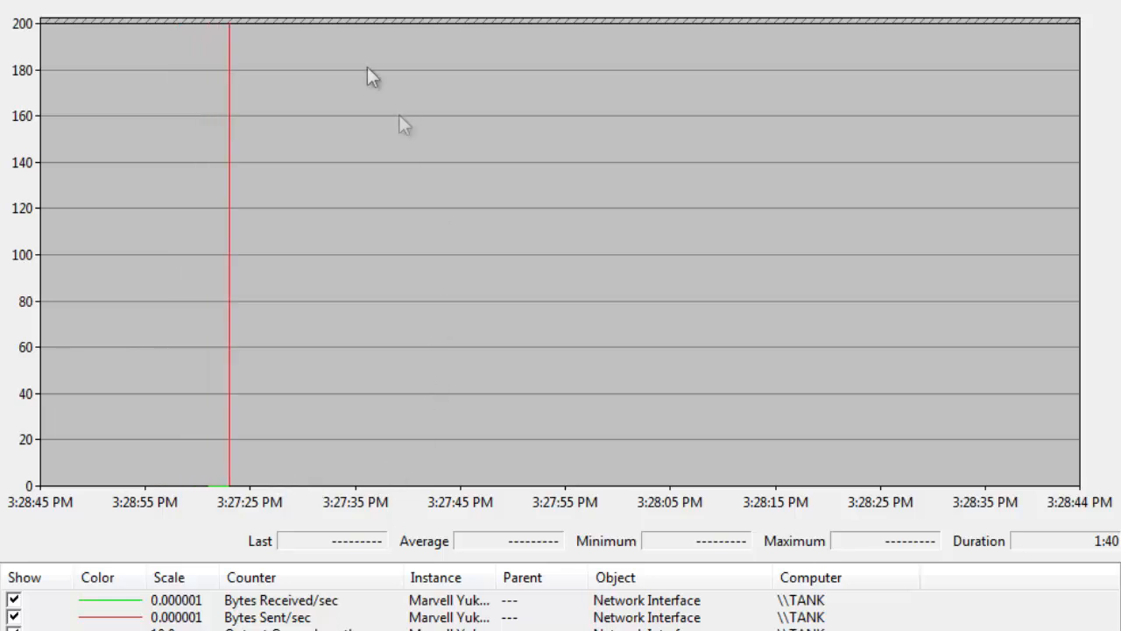
# - Save the console to the Desktop as Network.msc, replacing the existing file
pyautogui.hotkey('alt', 'f')
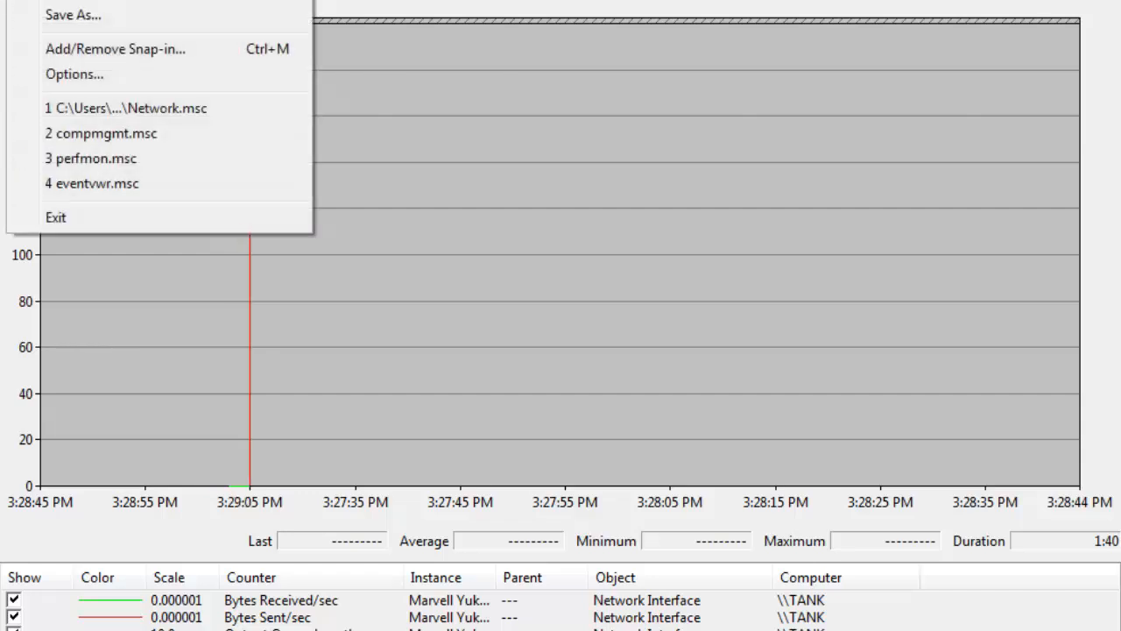
pyautogui.click(91, 2)
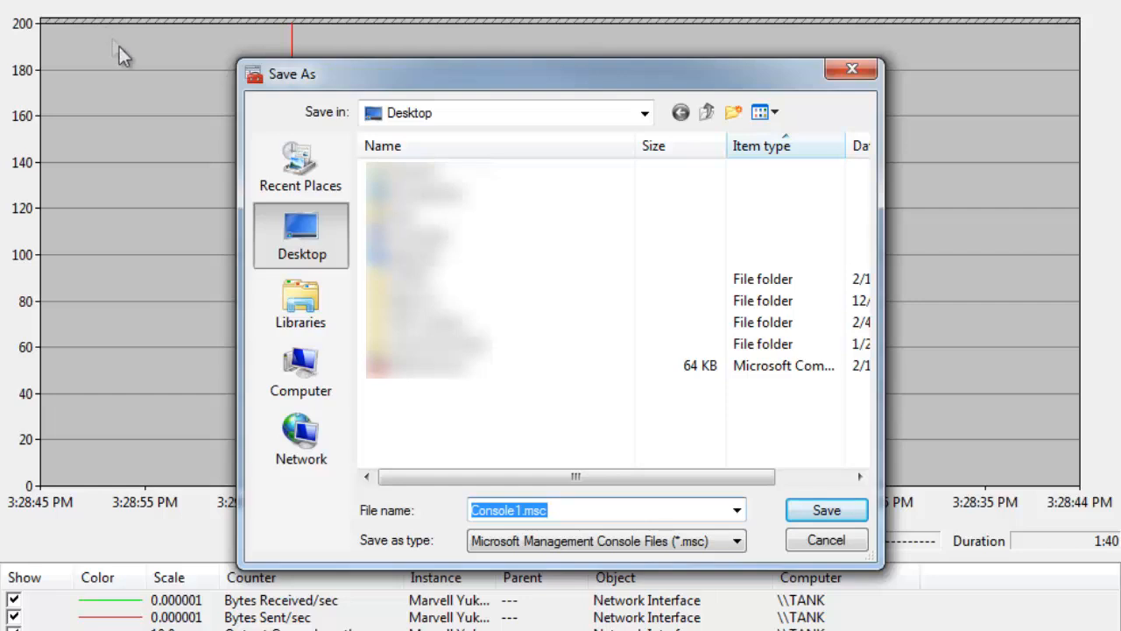
pyautogui.click(519, 510)
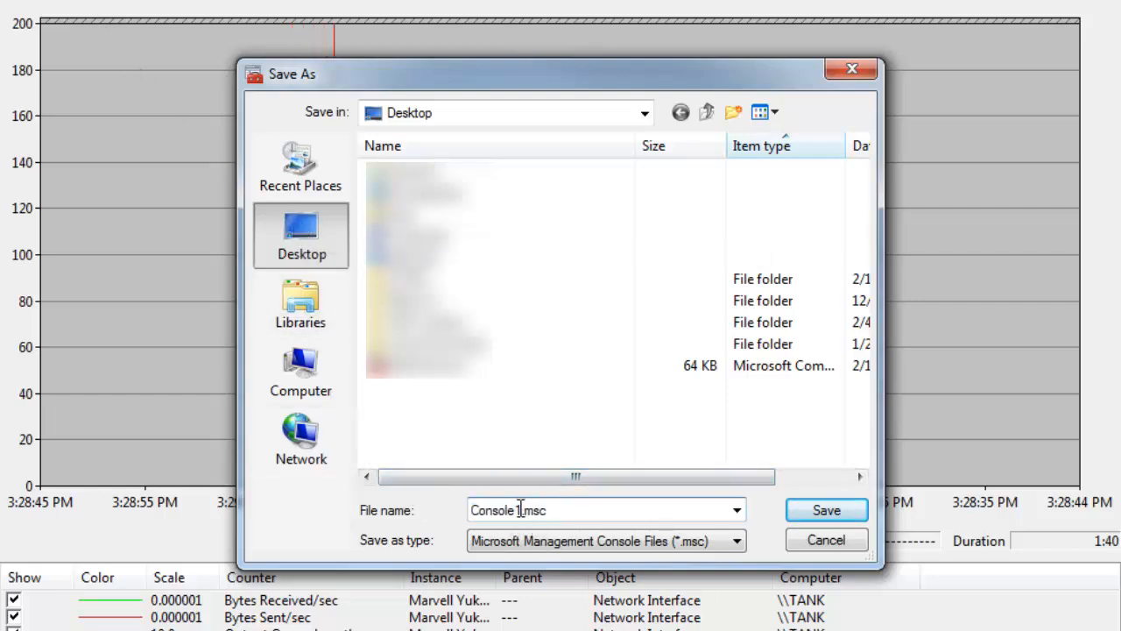
pyautogui.doubleClick(520, 510)
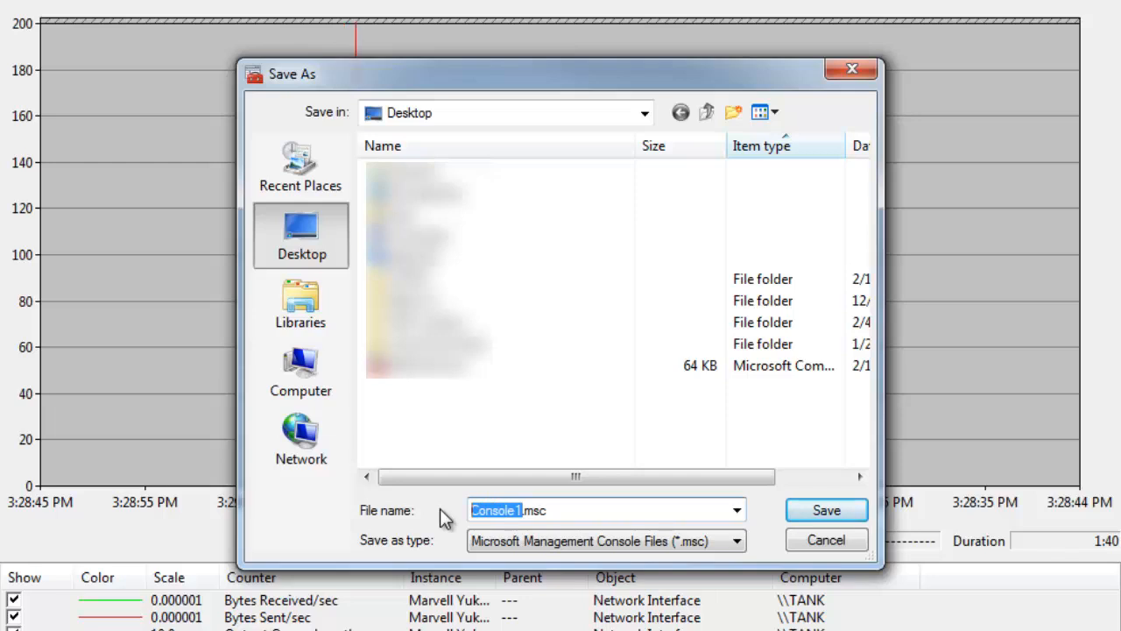
pyautogui.write('Network')
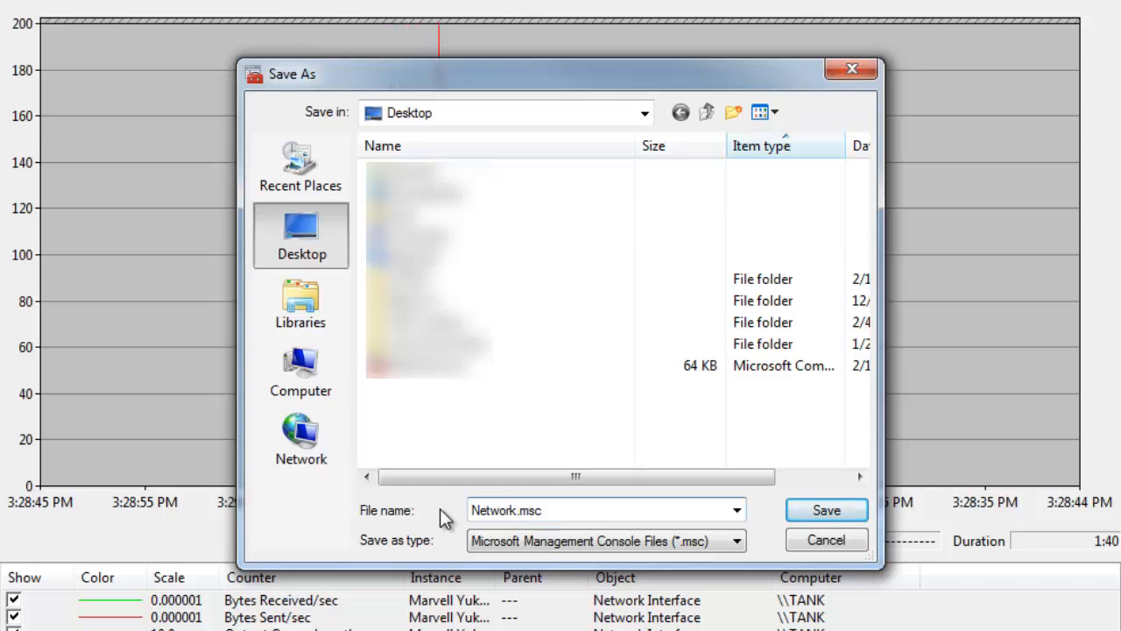
pyautogui.click(800, 512)
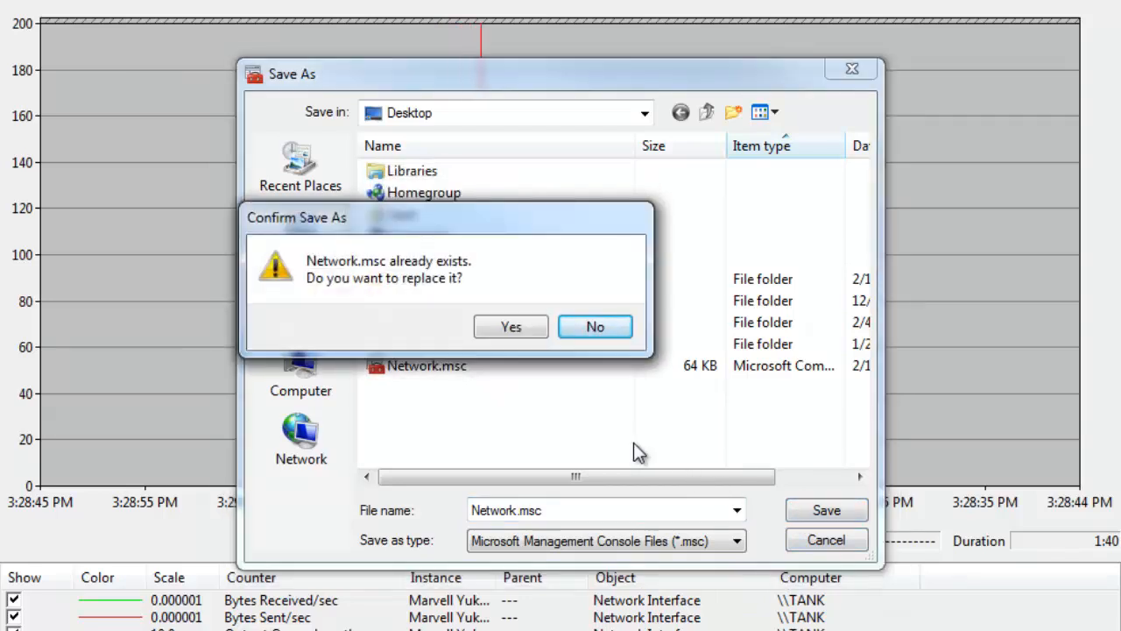
pyautogui.click(533, 330)
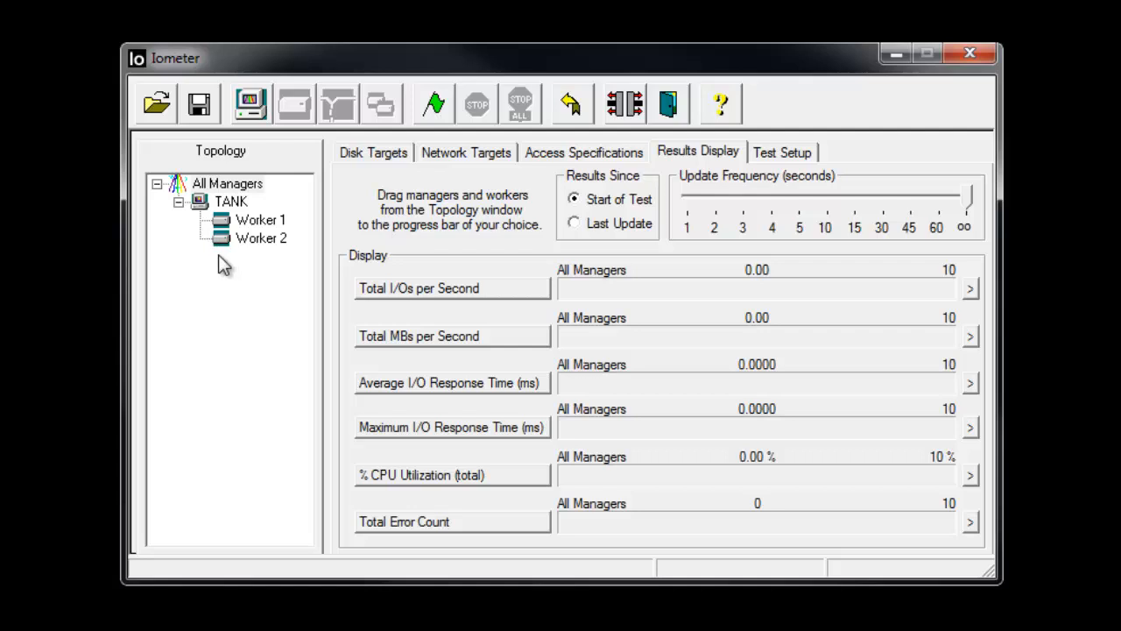
# - In Iometer, remove both disk workers, Worker 1 and Worker 2, from the TANK manager
pyautogui.click(222, 226)
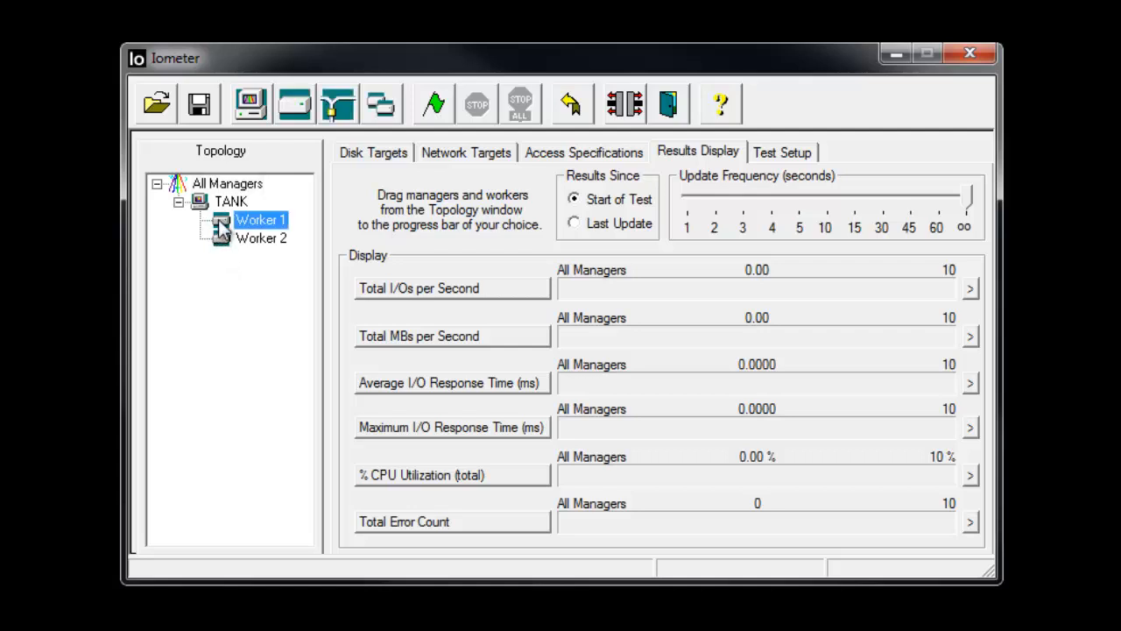
pyautogui.click(224, 240)
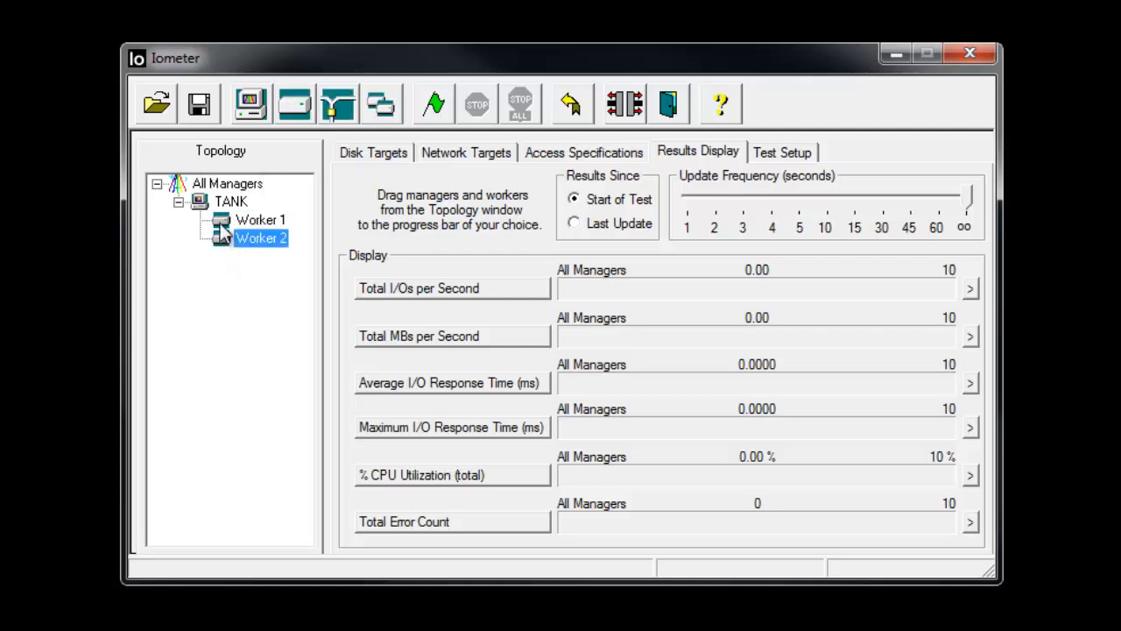
pyautogui.click(222, 227)
pyautogui.click(222, 241)
pyautogui.click(223, 228)
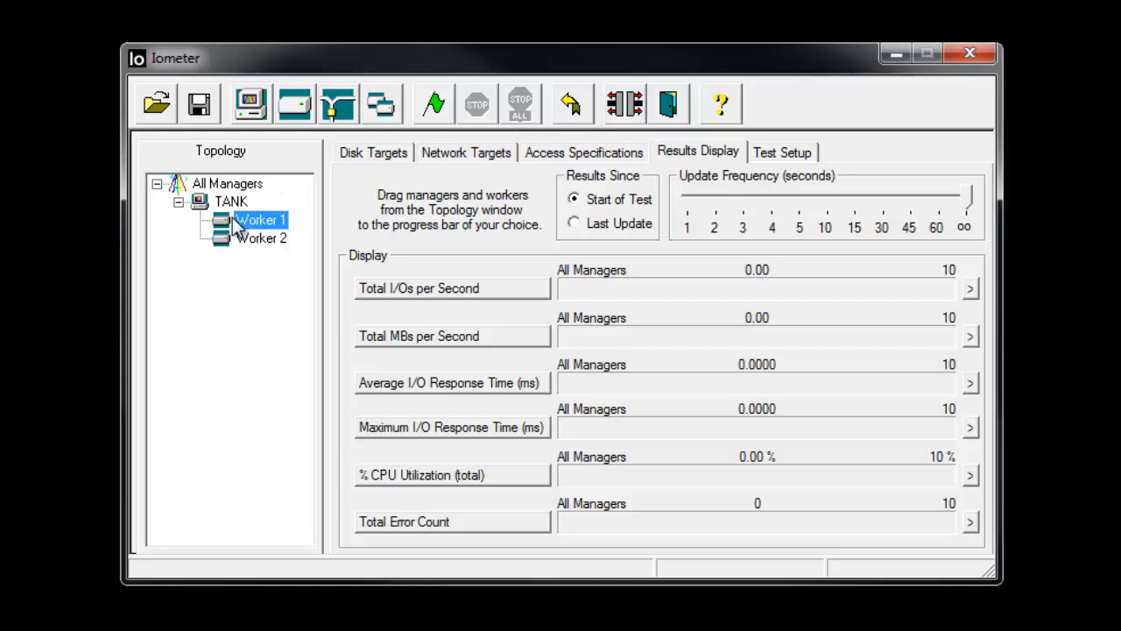
pyautogui.click(627, 105)
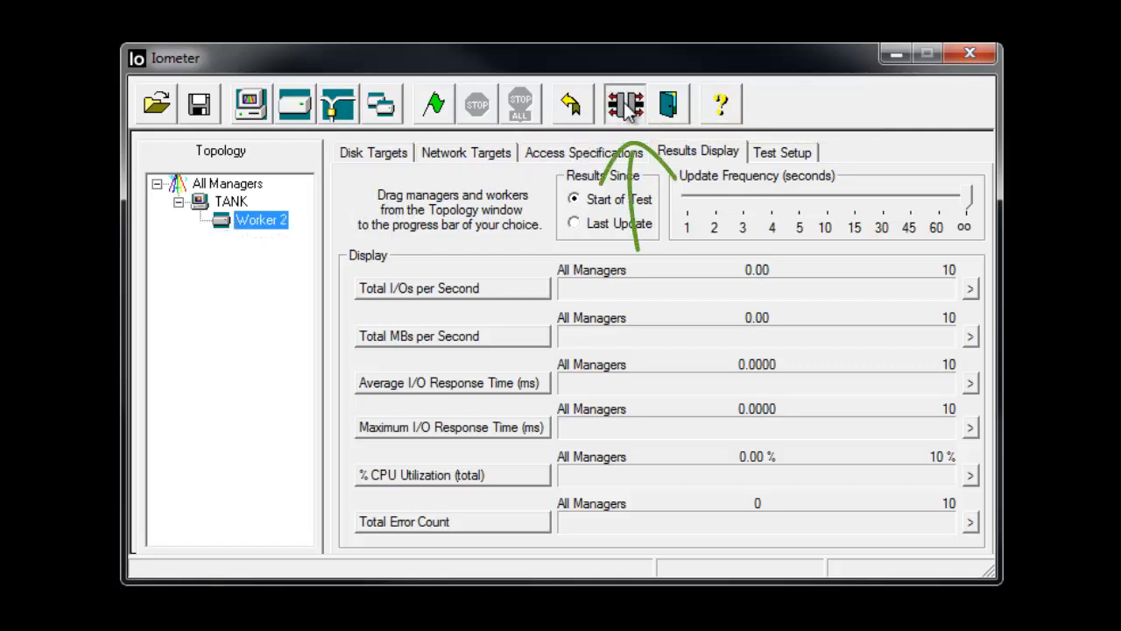
pyautogui.click(627, 105)
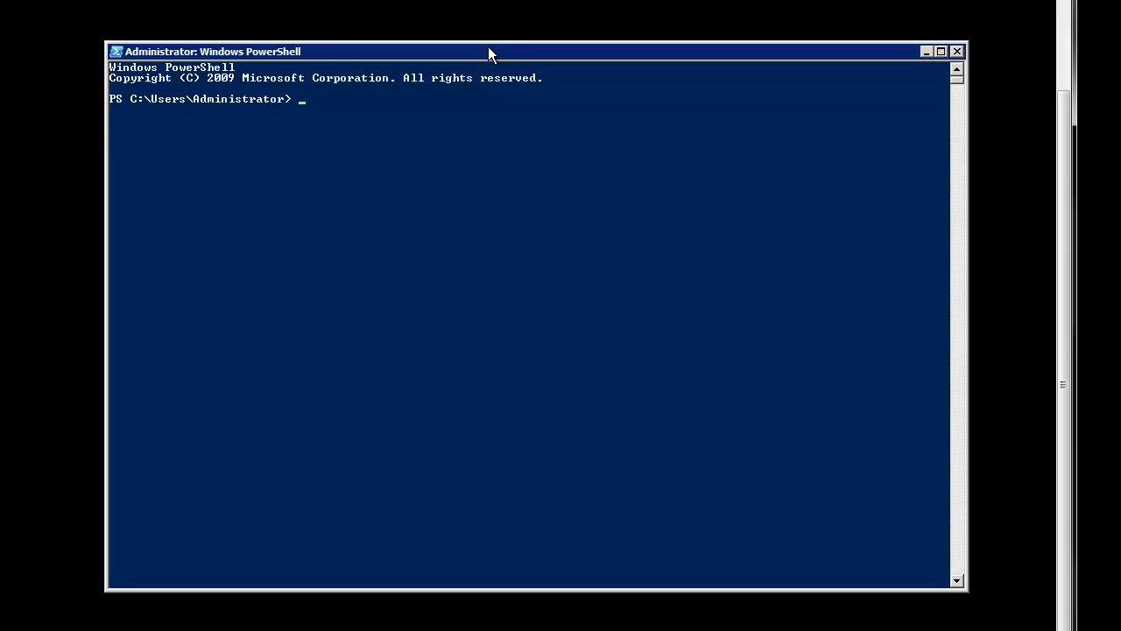
# - In PowerShell, change the directory to C:\Program Files (x86)\Iometer.org\Iometer 2006.07.27
pyautogui.write('cd \\prog')
pyautogui.press('Tab')
pyautogui.press('Tab')
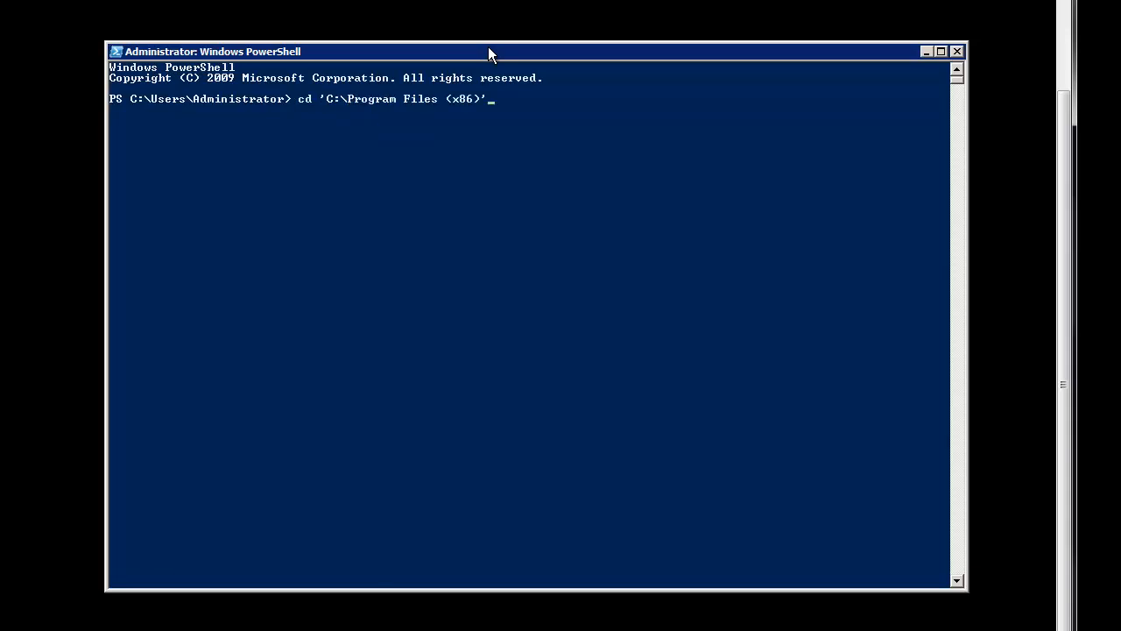
pyautogui.write('\\io')
pyautogui.press('Tab')
pyautogui.write('\\')
pyautogui.press('Tab')
pyautogui.press('Return')
# - List the files in the Iometer folder and show the command-line help of Dynamo.exe with /?
pyautogui.write('dir')
pyautogui.press('Return')
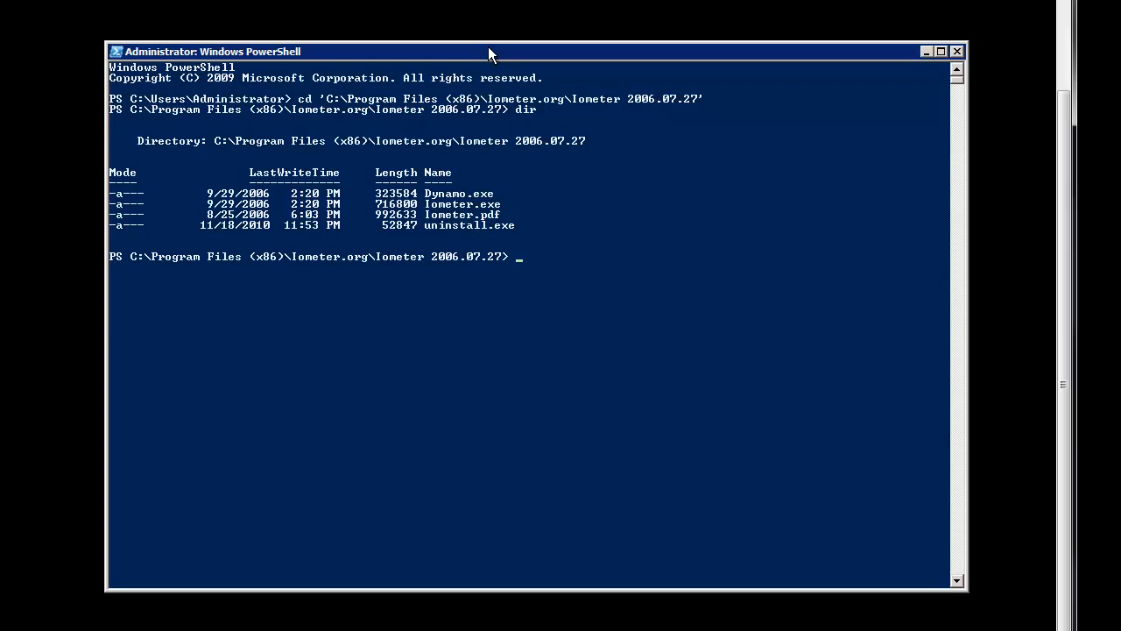
pyautogui.write('\\Dynamo.exe /?')
pyautogui.press('Return')
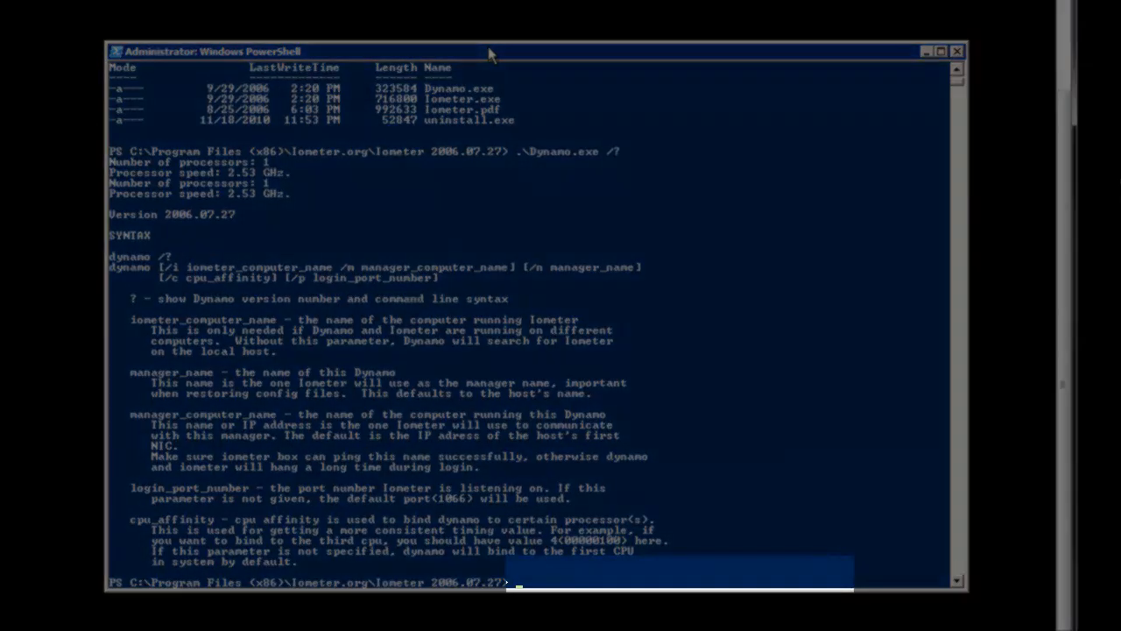
# - Run .\Dynamo.exe with Iometer computer /i 192.168.1.30 and manager computer /m 192.168.1.212
pyautogui.write('Dynamo.exe')
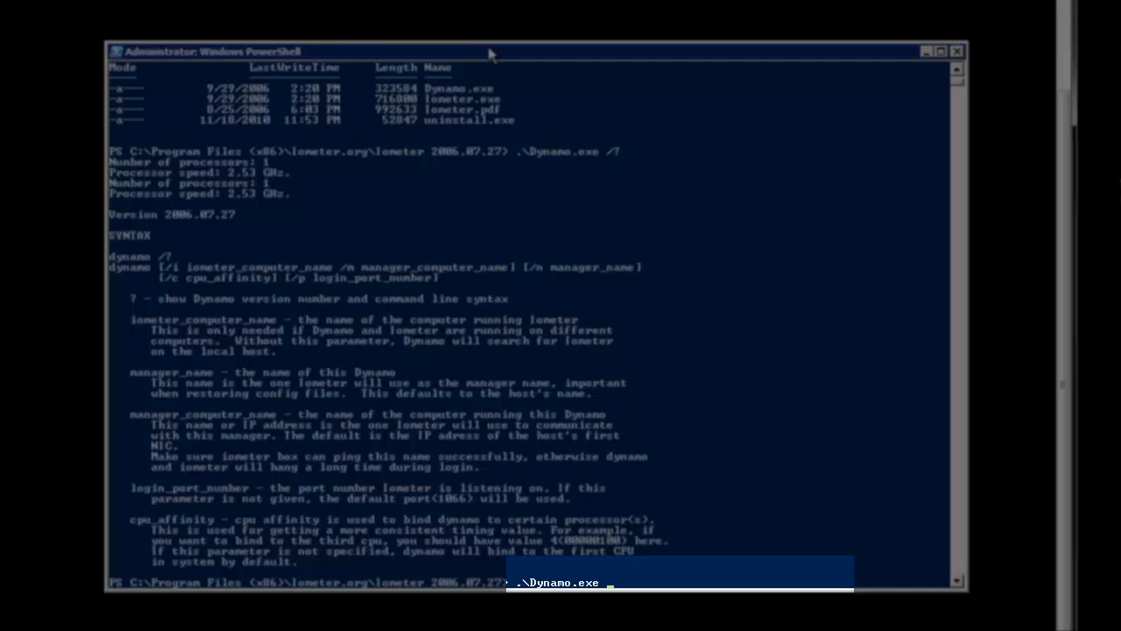
pyautogui.write(' /i 192.168.1.30 /m 192.168.1')
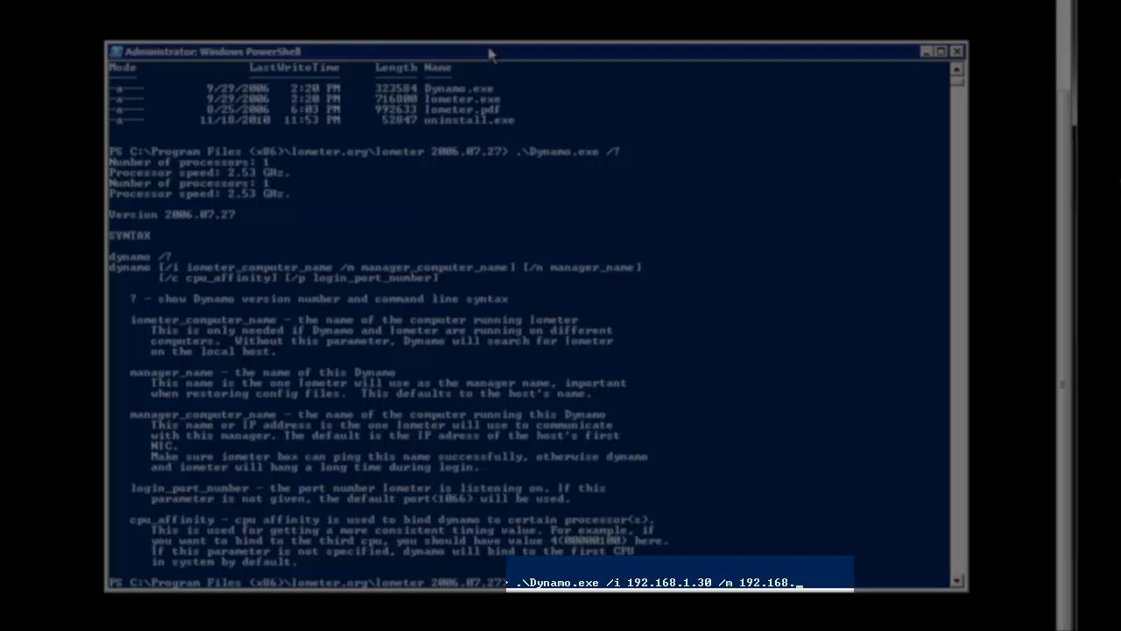
pyautogui.write('.212')
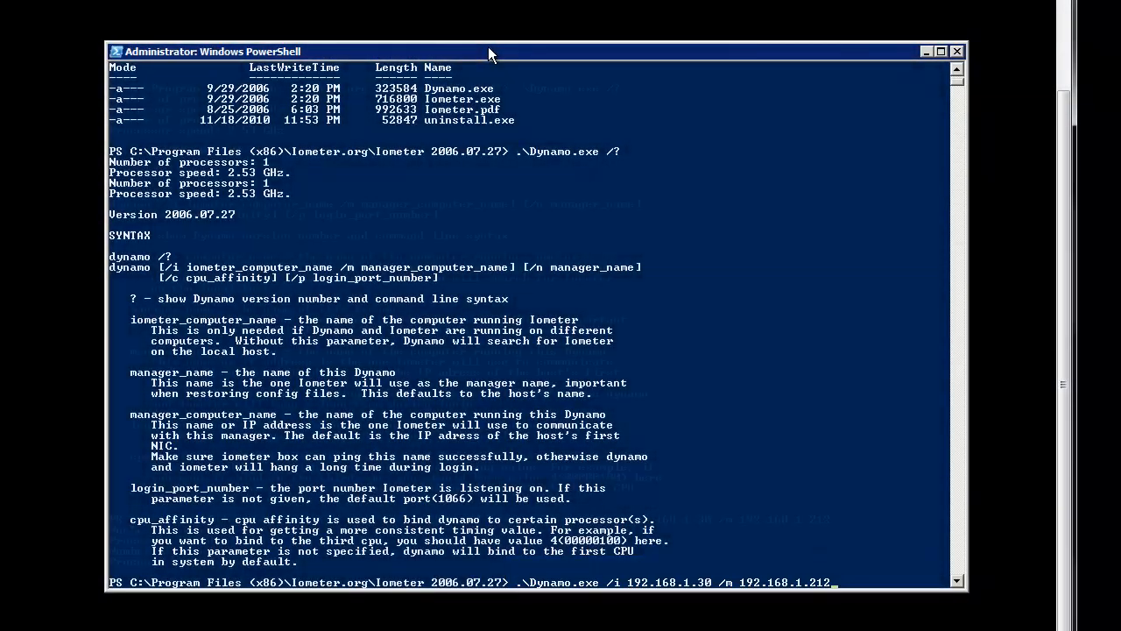
pyautogui.press('Return')
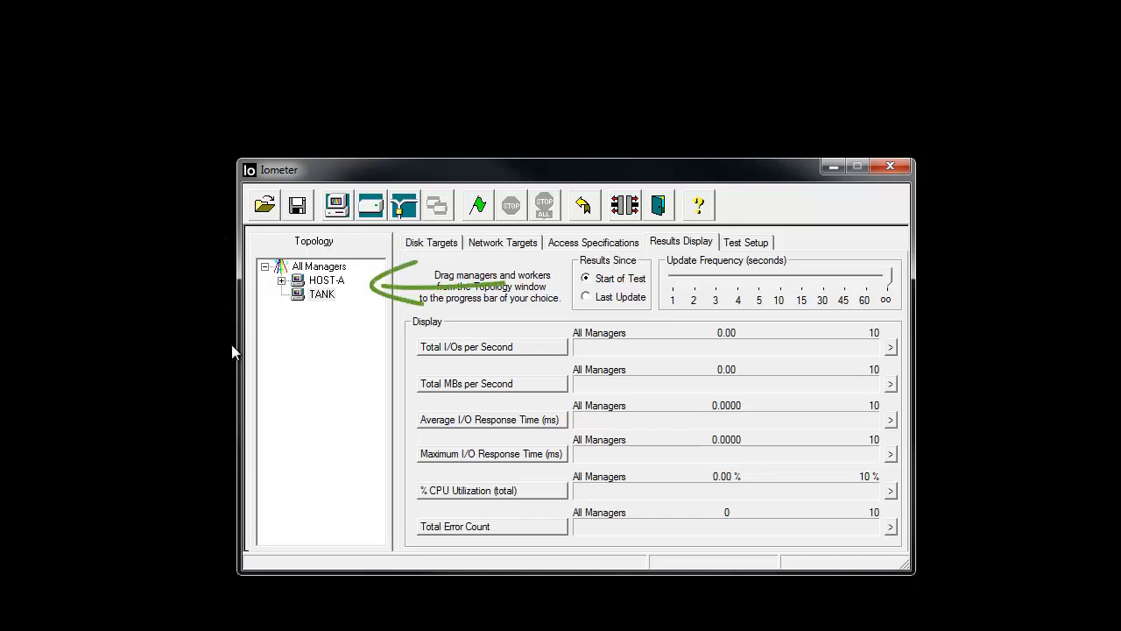
# - Back in Iometer, expand the HOST-A manager and remove its disk worker, Worker 1
pyautogui.click(281, 281)
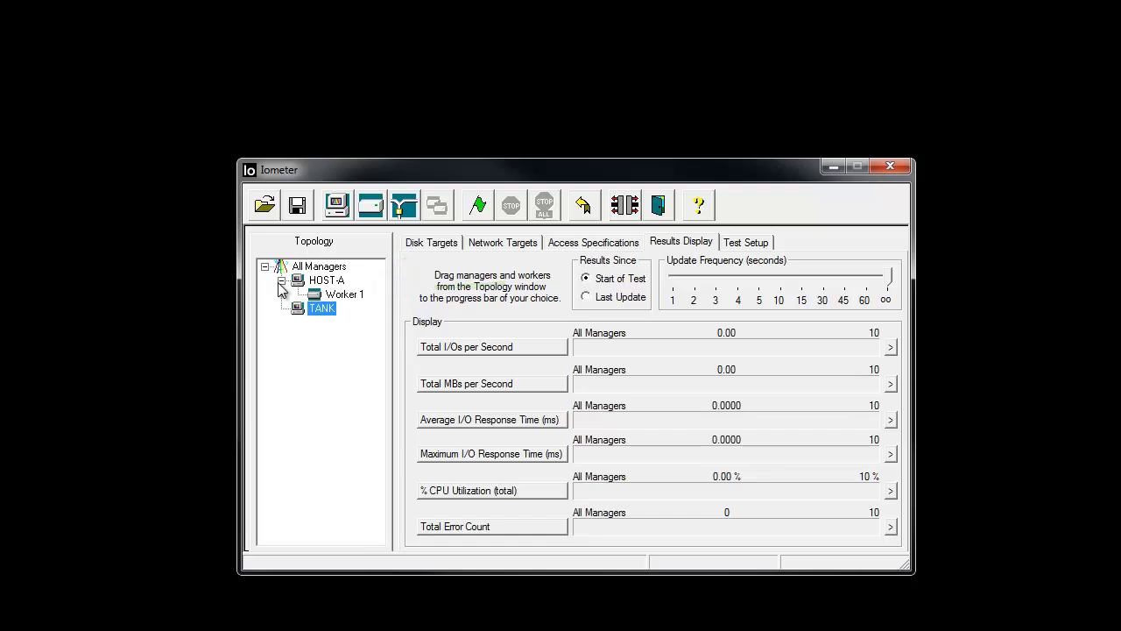
pyautogui.click(333, 298)
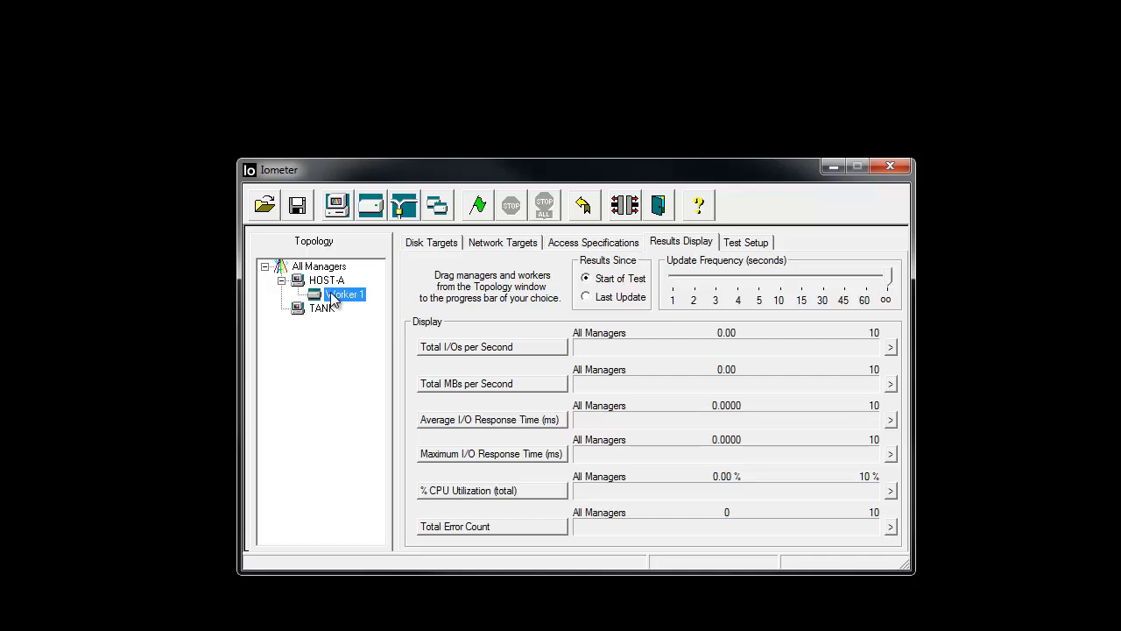
pyautogui.click(623, 206)
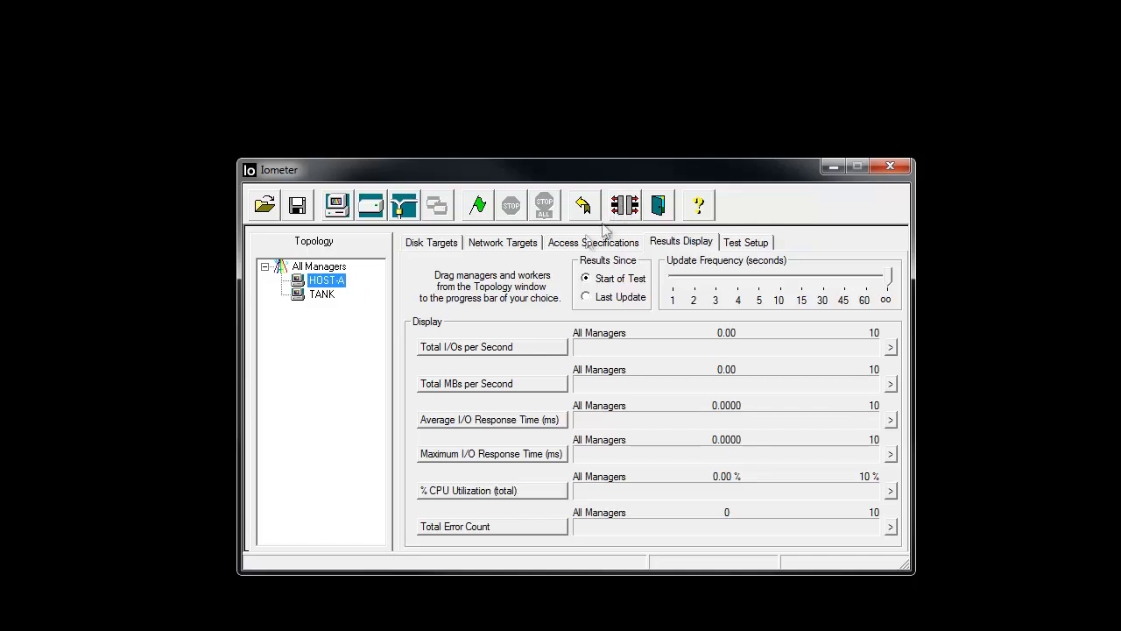
# - Display the network targets for the TANK manager and start a new network worker on it
pyautogui.click(304, 296)
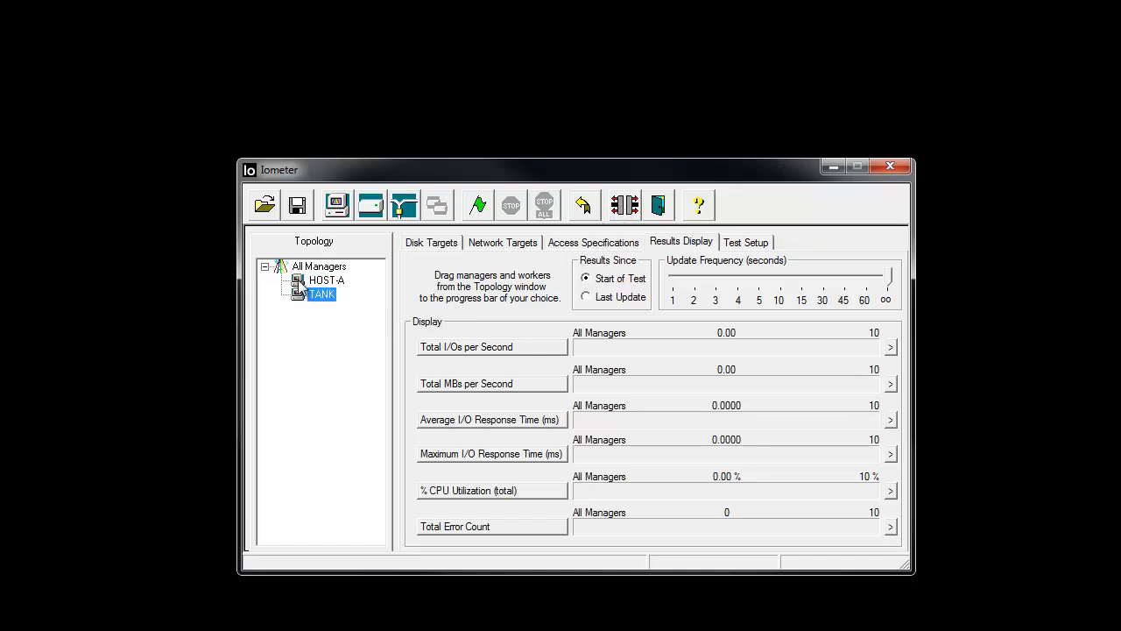
pyautogui.click(303, 281)
pyautogui.click(303, 296)
pyautogui.click(418, 244)
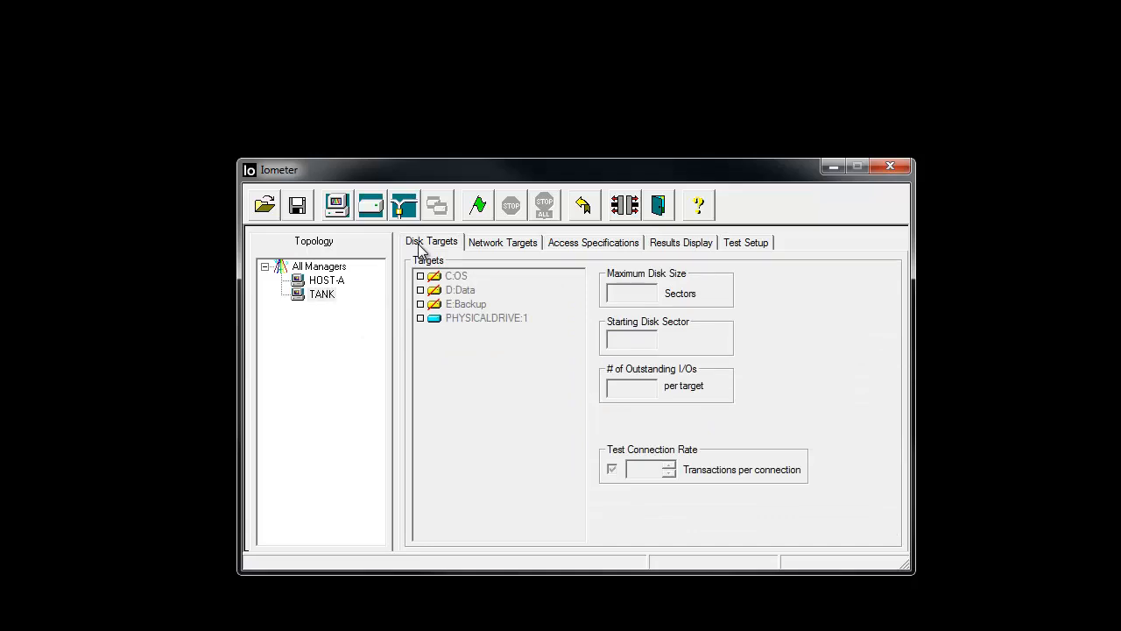
pyautogui.click(483, 247)
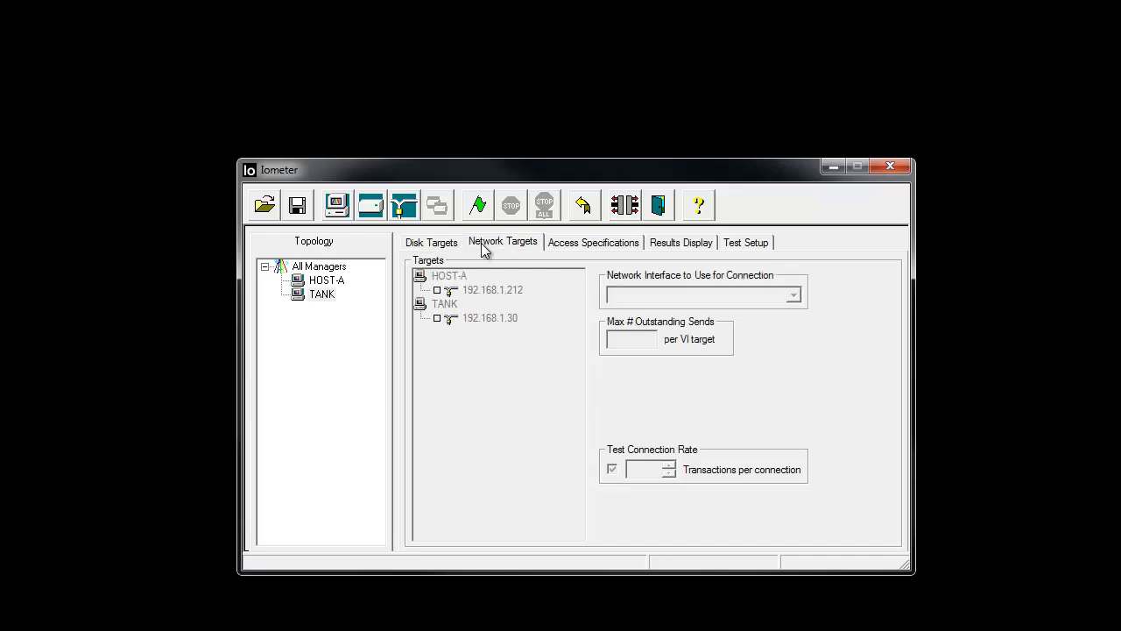
pyautogui.click(321, 295)
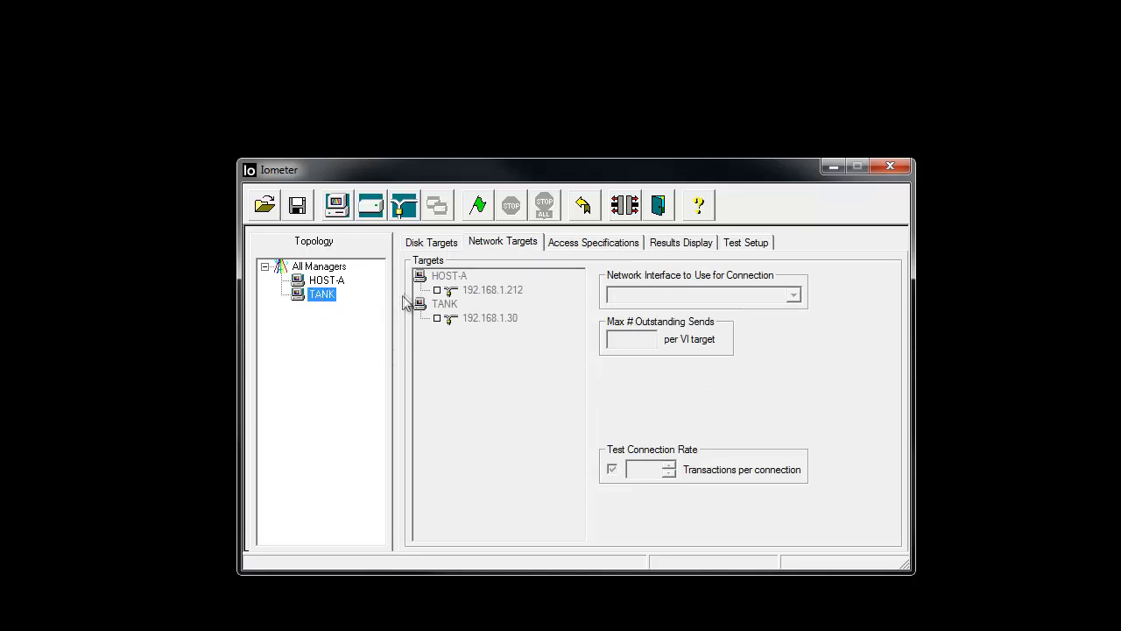
pyautogui.click(404, 210)
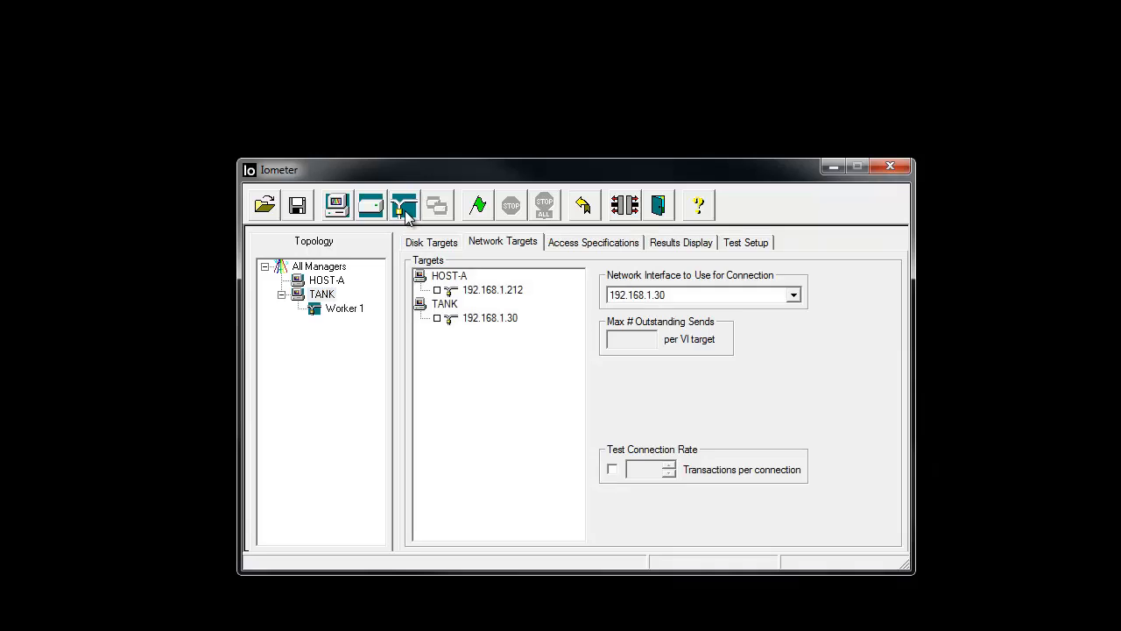
# - Assign HOST-A's 192.168.1.212 as the network target of TANK's Worker 1, keeping 192.168.1.30 as the connection interface
pyautogui.click(346, 311)
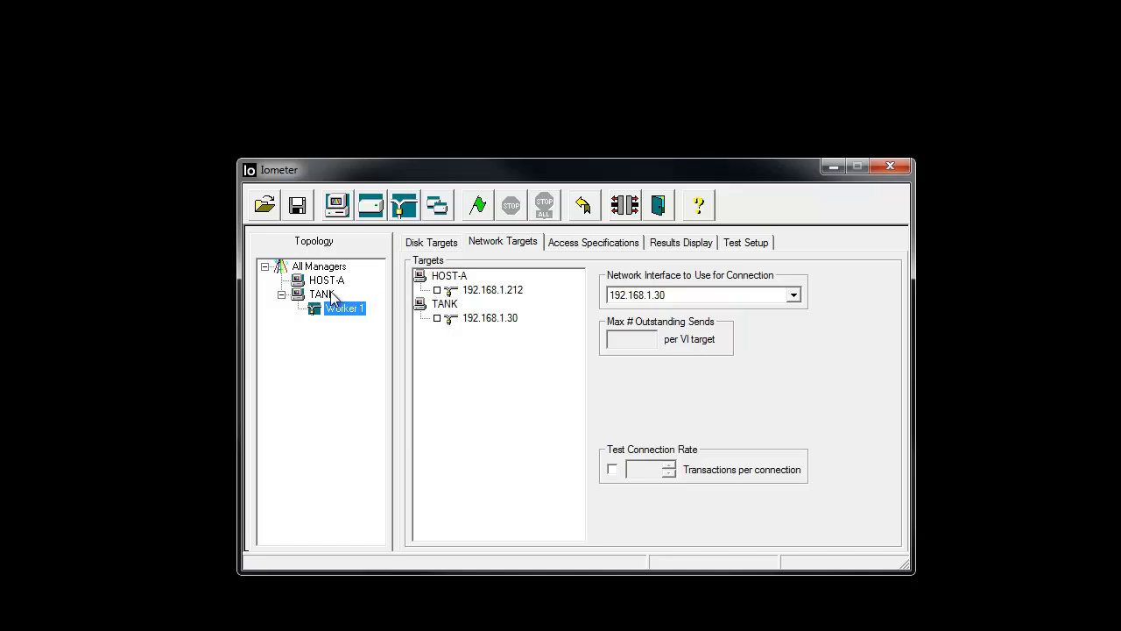
pyautogui.click(437, 291)
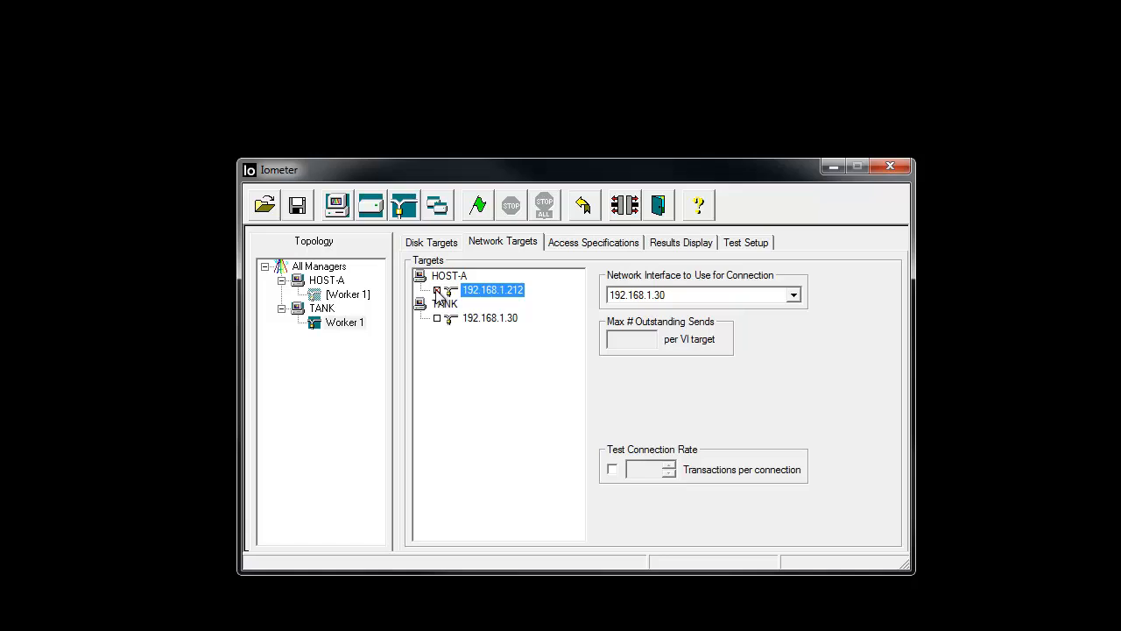
pyautogui.click(438, 290)
pyautogui.click(795, 297)
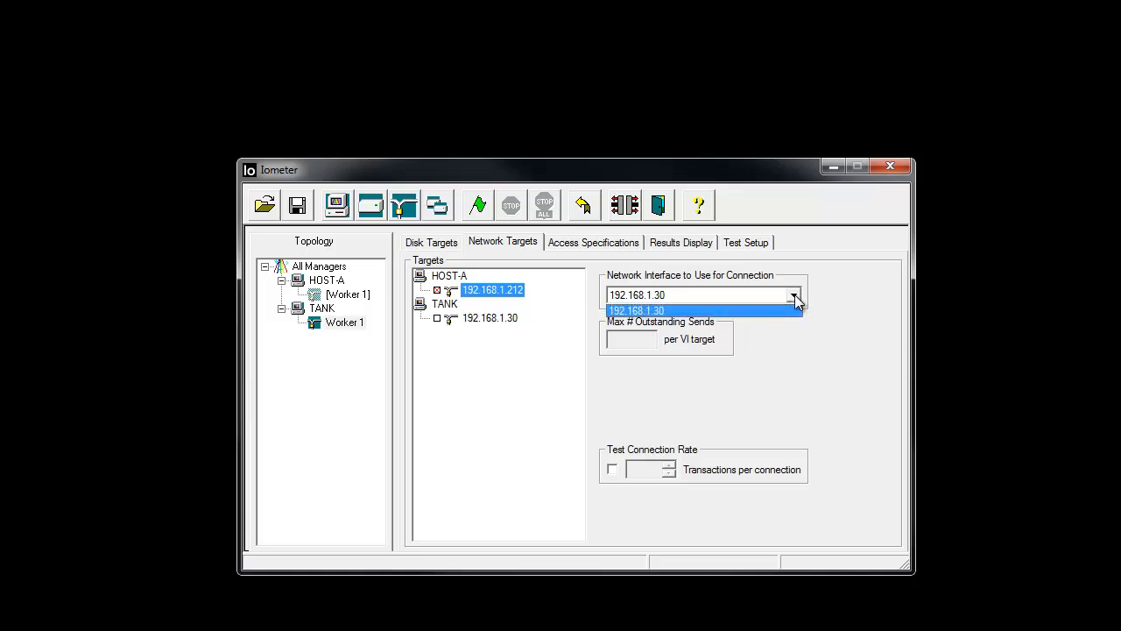
pyautogui.click(794, 297)
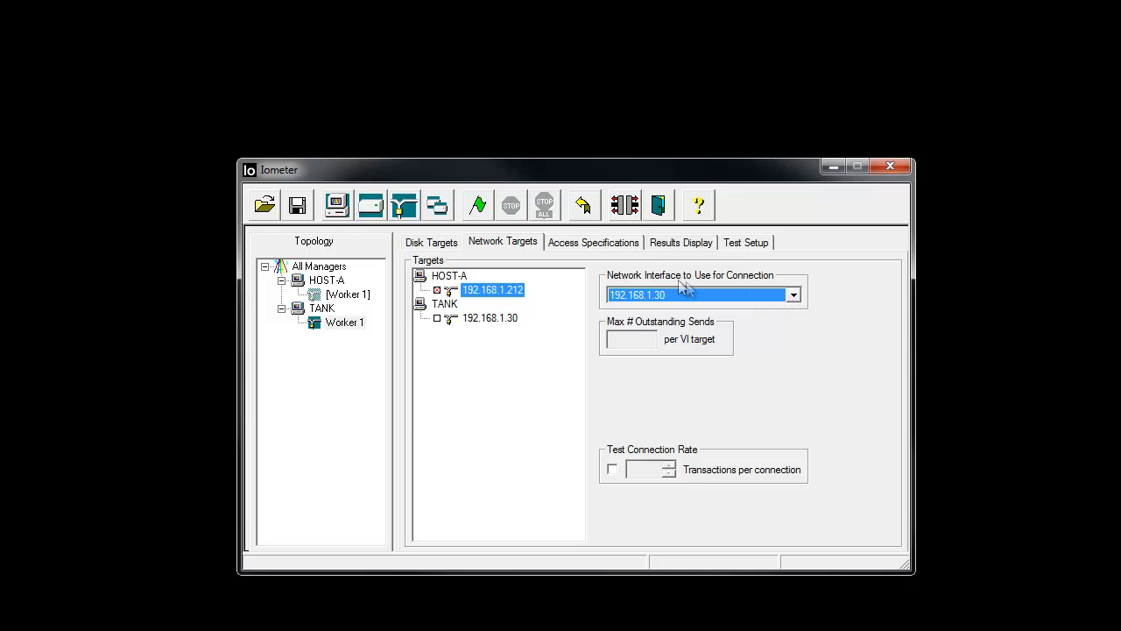
# - Create a global access specification named Net Recv 3K with a 3 KB transfer request size and 100% read
pyautogui.click(604, 252)
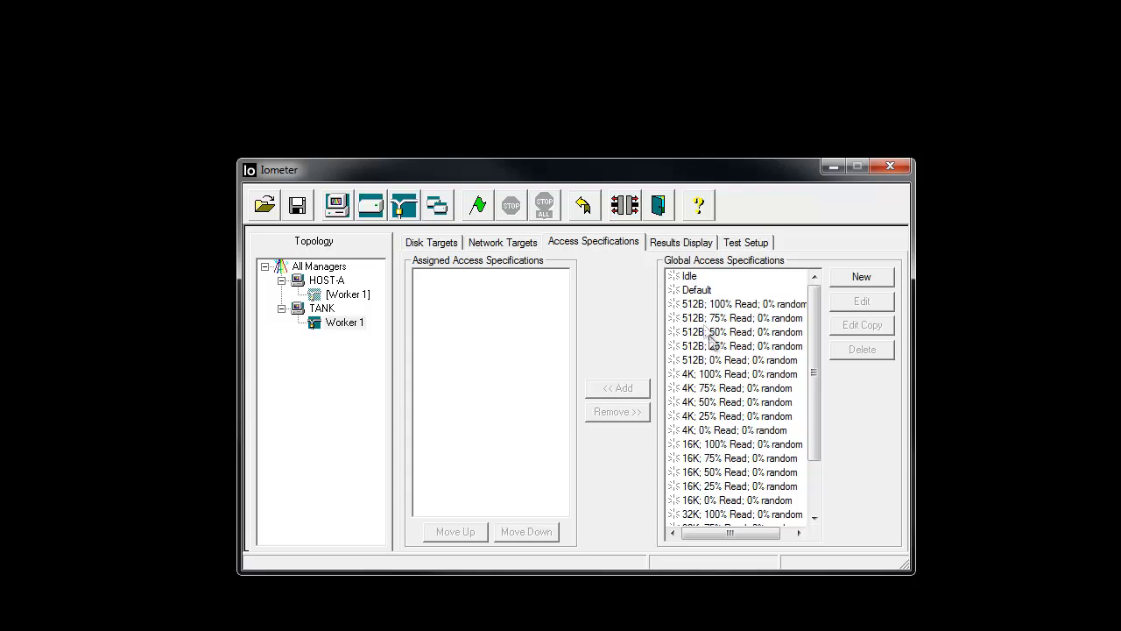
pyautogui.click(814, 491)
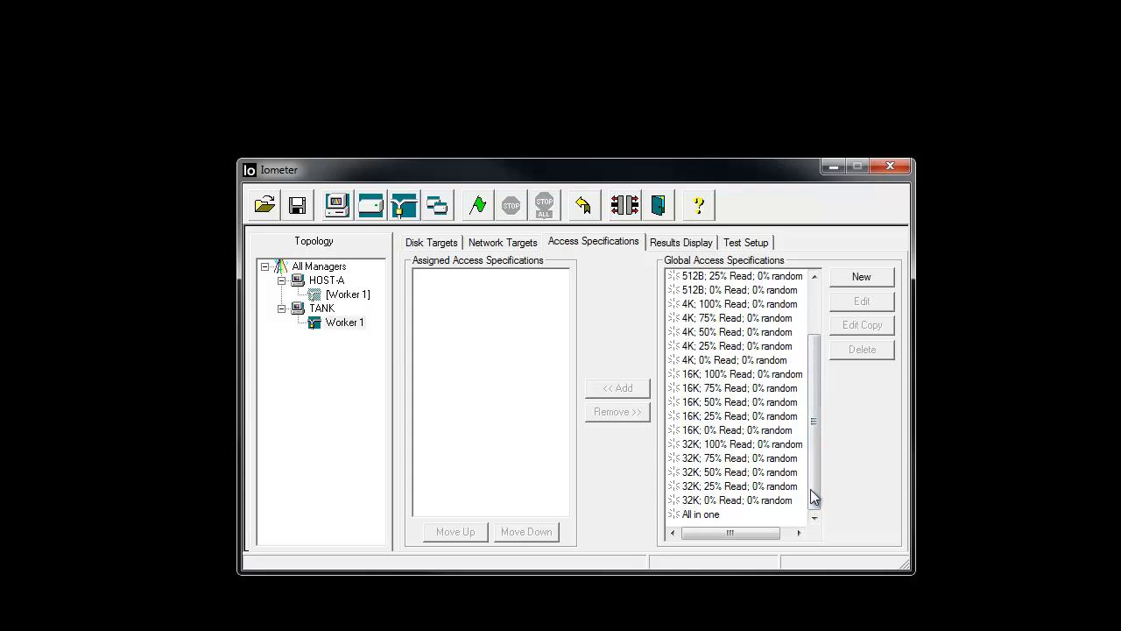
pyautogui.click(846, 276)
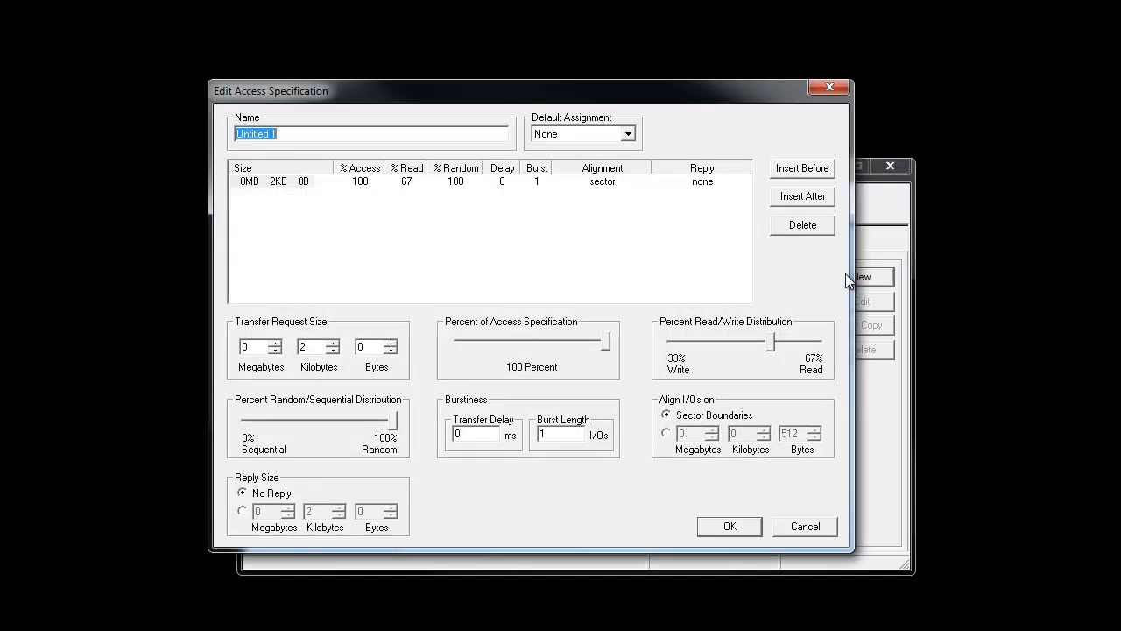
pyautogui.write('Net Recv 3K')
pyautogui.click(334, 343)
pyautogui.moveTo(770, 344); pyautogui.dragTo(825, 353)
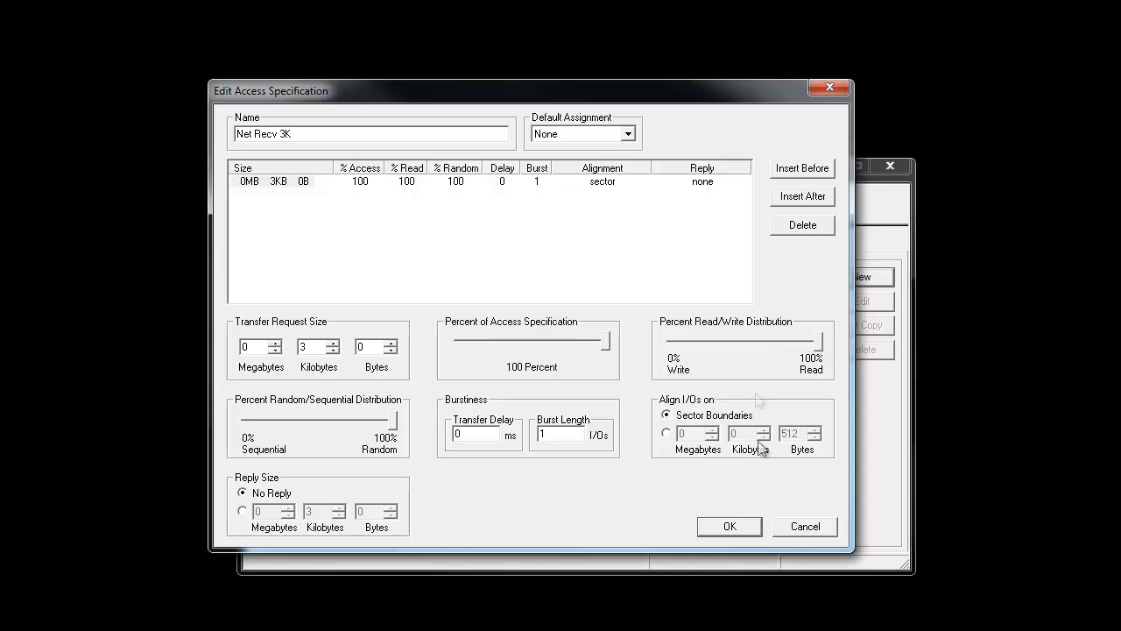
pyautogui.click(749, 528)
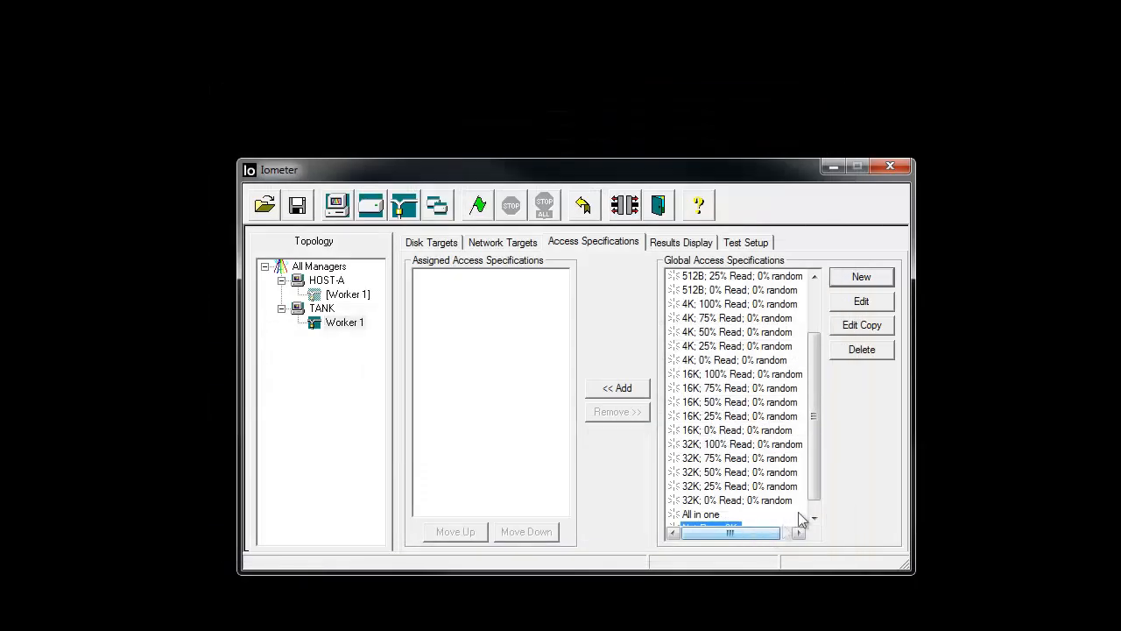
# - Duplicate the Net Recv 3K access specification as Net Recv 16K with a 16 KB transfer request size
pyautogui.click(815, 511)
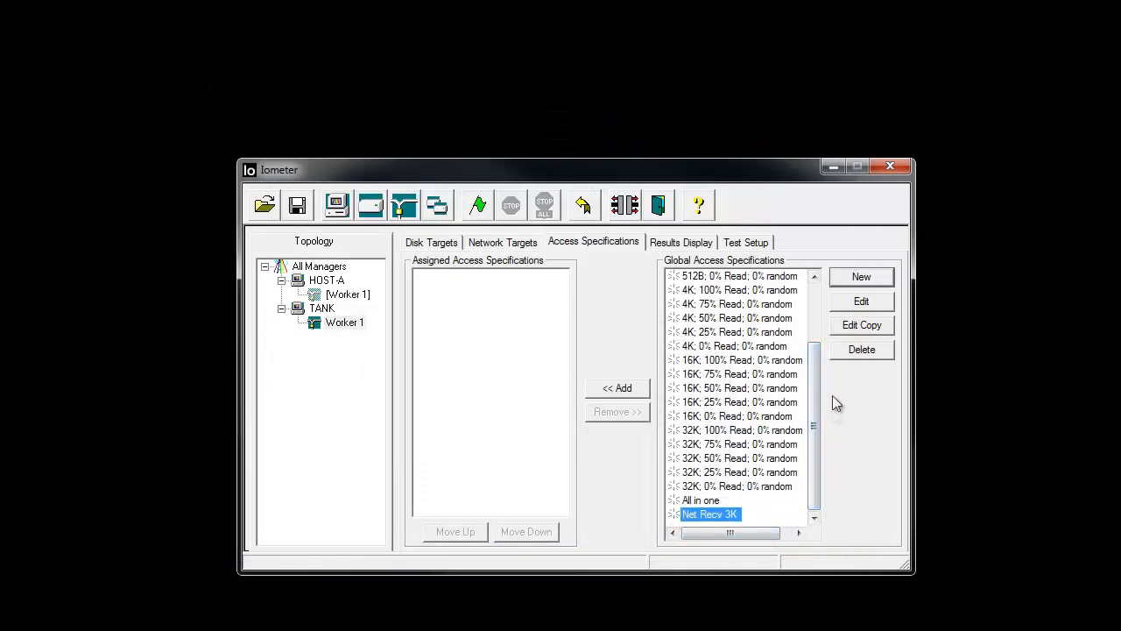
pyautogui.click(847, 329)
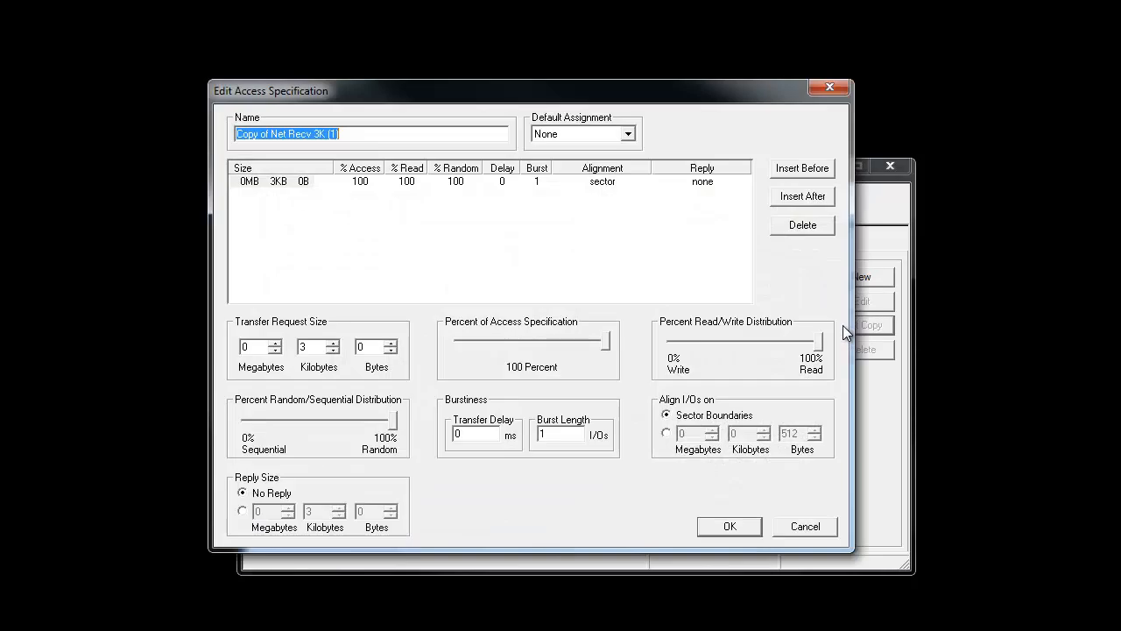
pyautogui.moveTo(373, 133); pyautogui.dragTo(314, 135)
pyautogui.write('16')
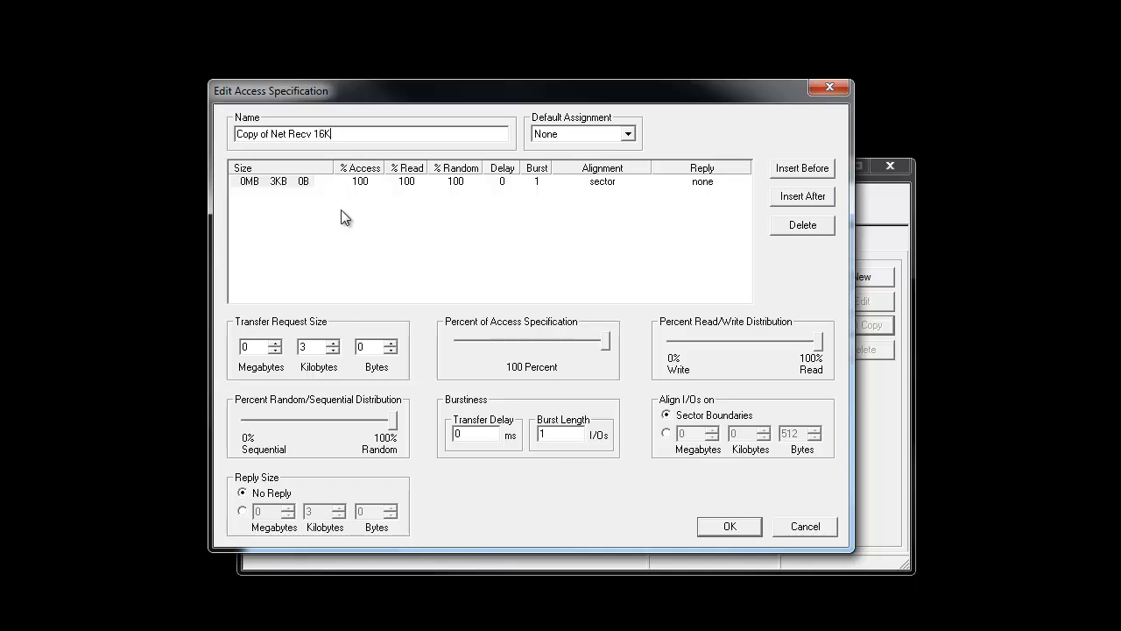
pyautogui.press('Home')
pyautogui.press('Delete')
pyautogui.press('Delete')
pyautogui.press('Delete')
pyautogui.press('Delete')
pyautogui.press('Delete')
pyautogui.press('Delete')
pyautogui.press('Delete')
pyautogui.press('Delete')
pyautogui.doubleClick(314, 346)
pyautogui.write('16')
pyautogui.click(727, 525)
# - Duplicate the Net Recv 16K access specification as Net Recv 24K with a 24 KB transfer request size
pyautogui.moveTo(813, 495); pyautogui.dragTo(814, 513)
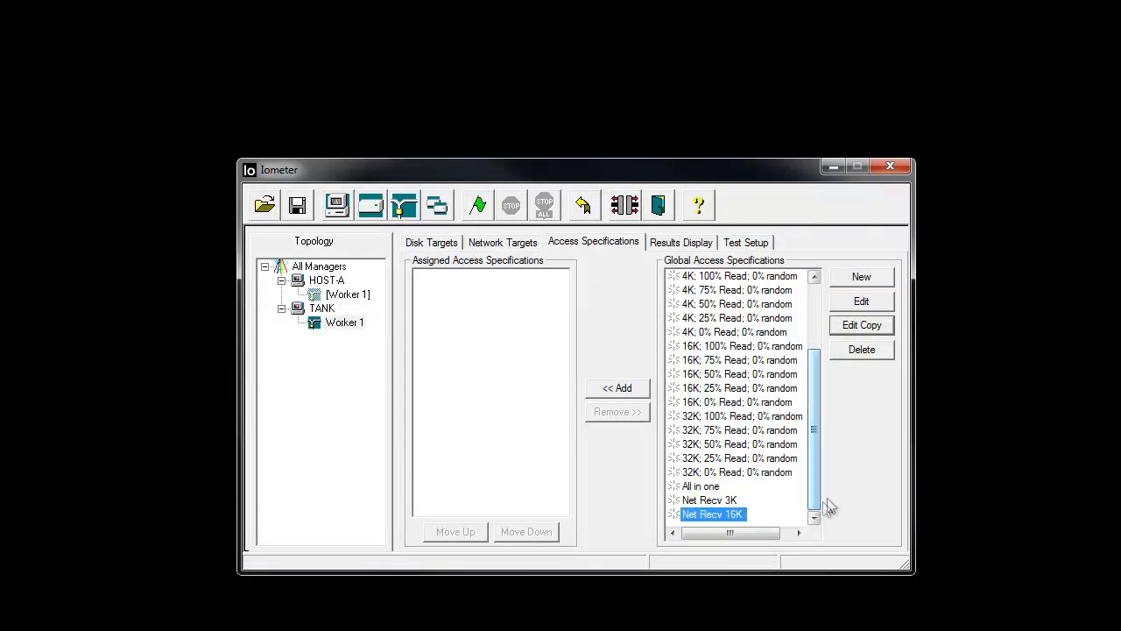
pyautogui.click(842, 326)
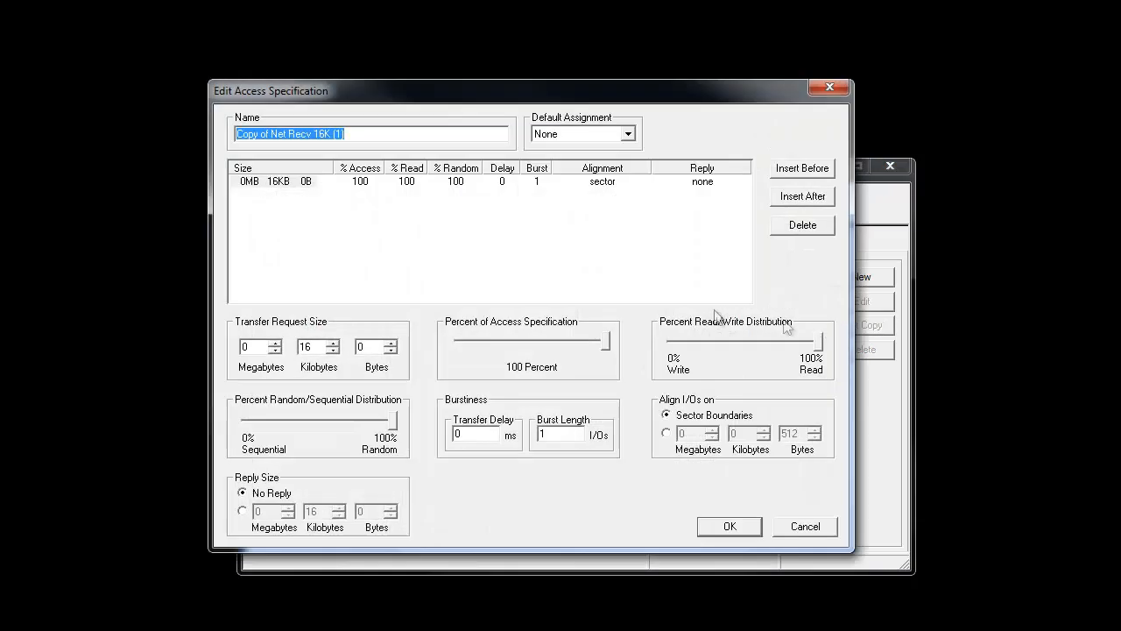
pyautogui.moveTo(359, 134); pyautogui.dragTo(328, 133)
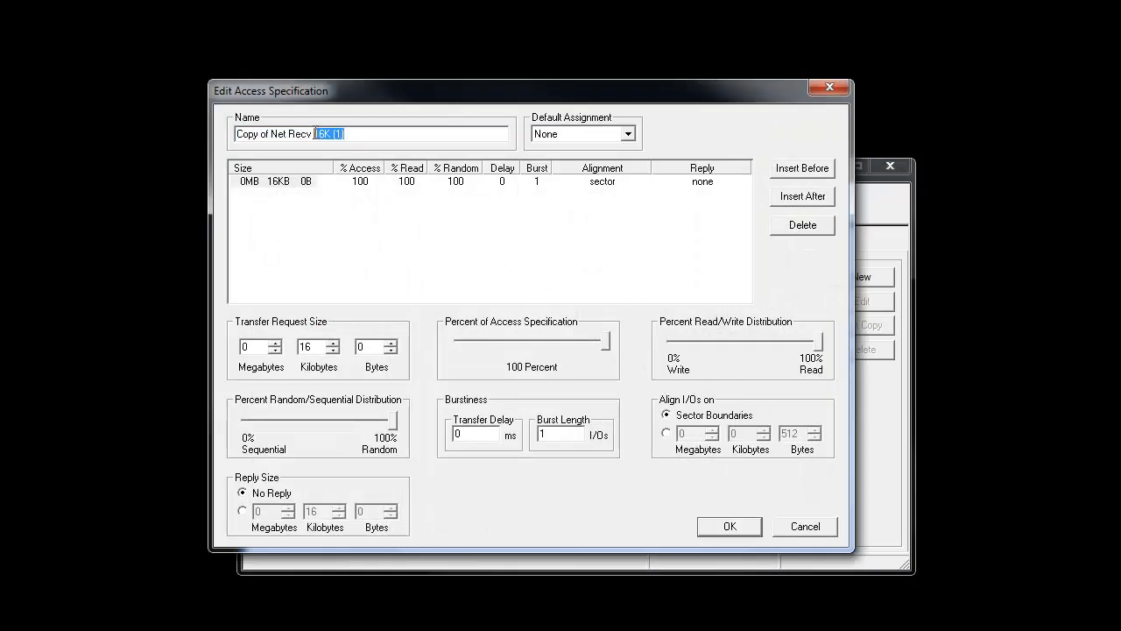
pyautogui.press('BackSpace')
pyautogui.press('BackSpace')
pyautogui.press('BackSpace')
pyautogui.press('BackSpace')
pyautogui.write('24')
pyautogui.press('Home')
pyautogui.press('Delete')
pyautogui.press('Delete')
pyautogui.press('Delete')
pyautogui.press('Delete')
pyautogui.press('Delete')
pyautogui.press('Delete')
pyautogui.press('Delete')
pyautogui.press('Delete')
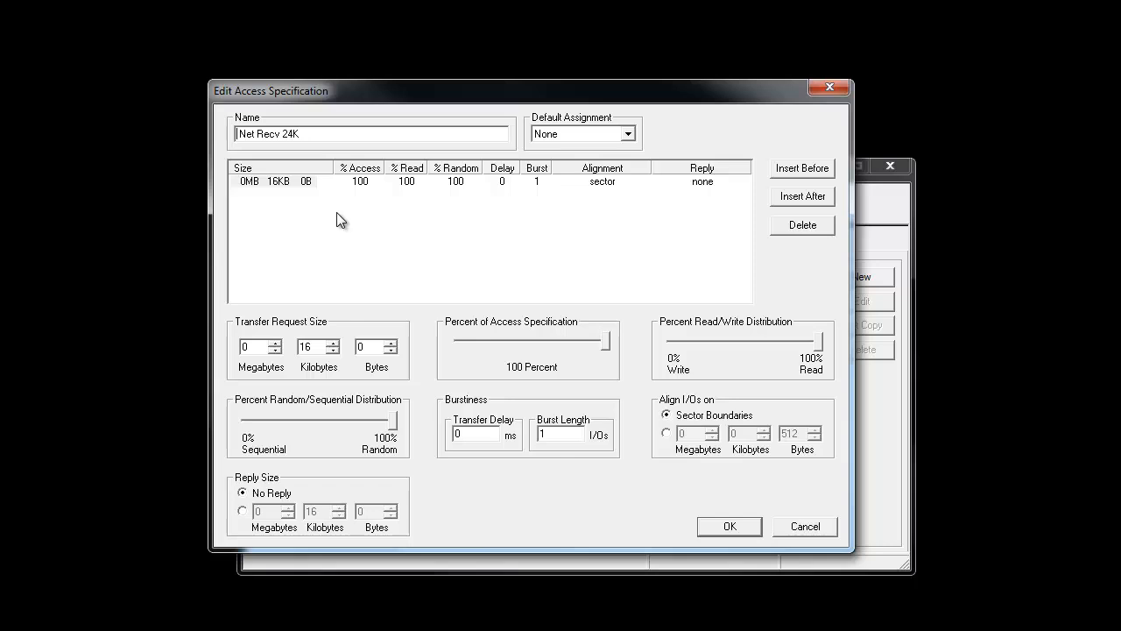
pyautogui.doubleClick(318, 346)
pyautogui.write('24')
pyautogui.press('Return')
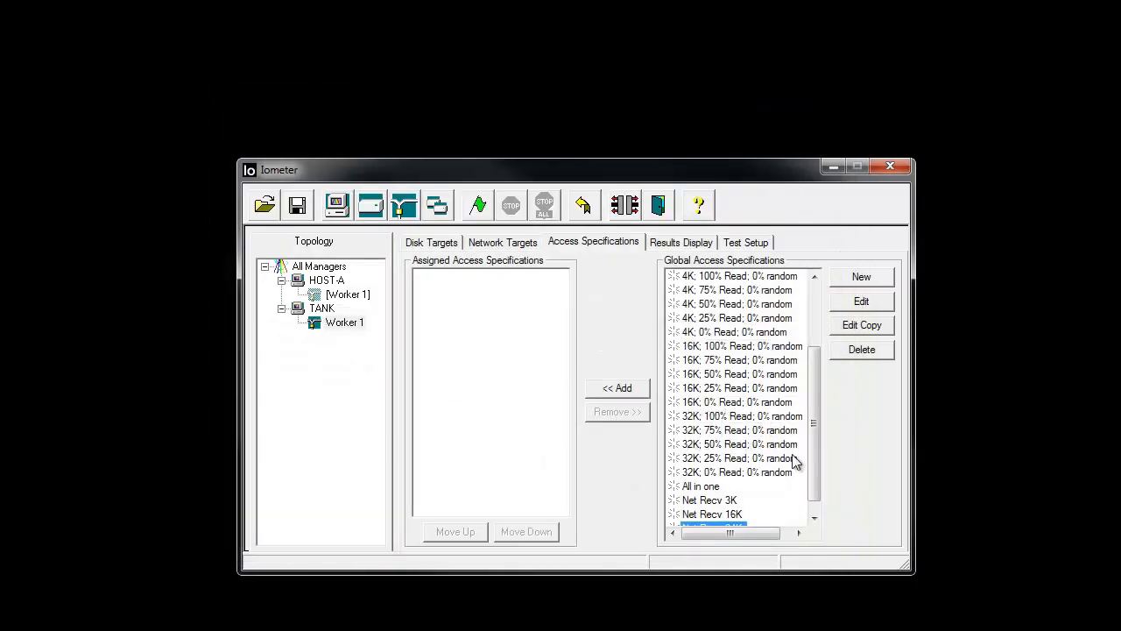
# - Assign the Net Recv 3K, Net Recv 16K and Net Recv 24K access specifications, in that order, to TANK's Worker 1
pyautogui.scroll(-1, 815, 435)
pyautogui.click(735, 488)
pyautogui.click(736, 500)
pyautogui.click(734, 515)
pyautogui.click(732, 501)
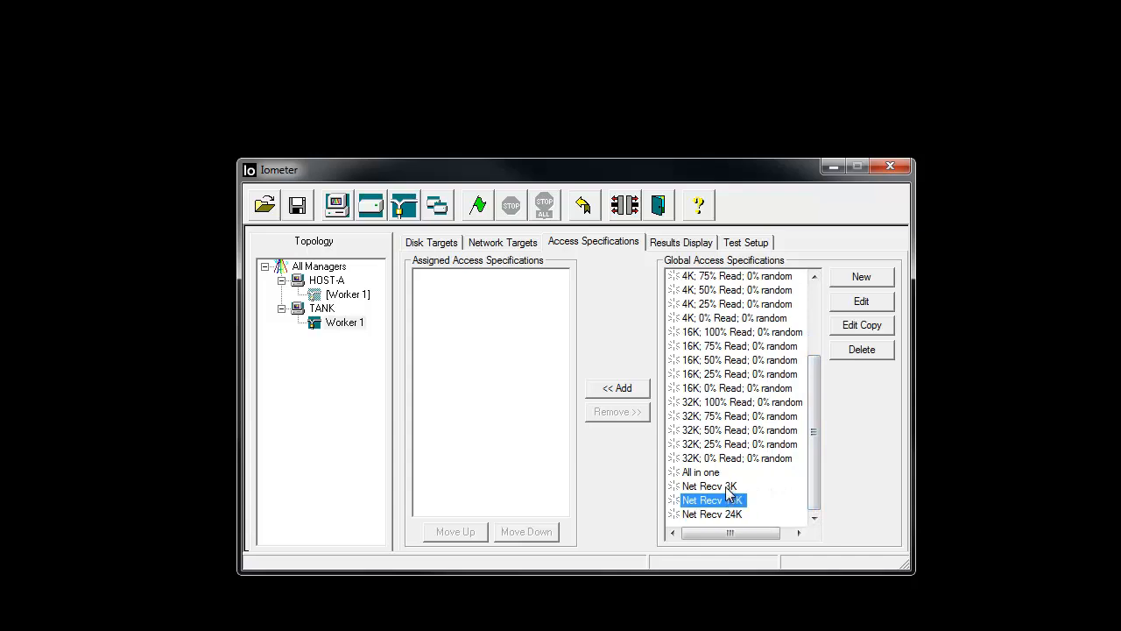
pyautogui.click(727, 488)
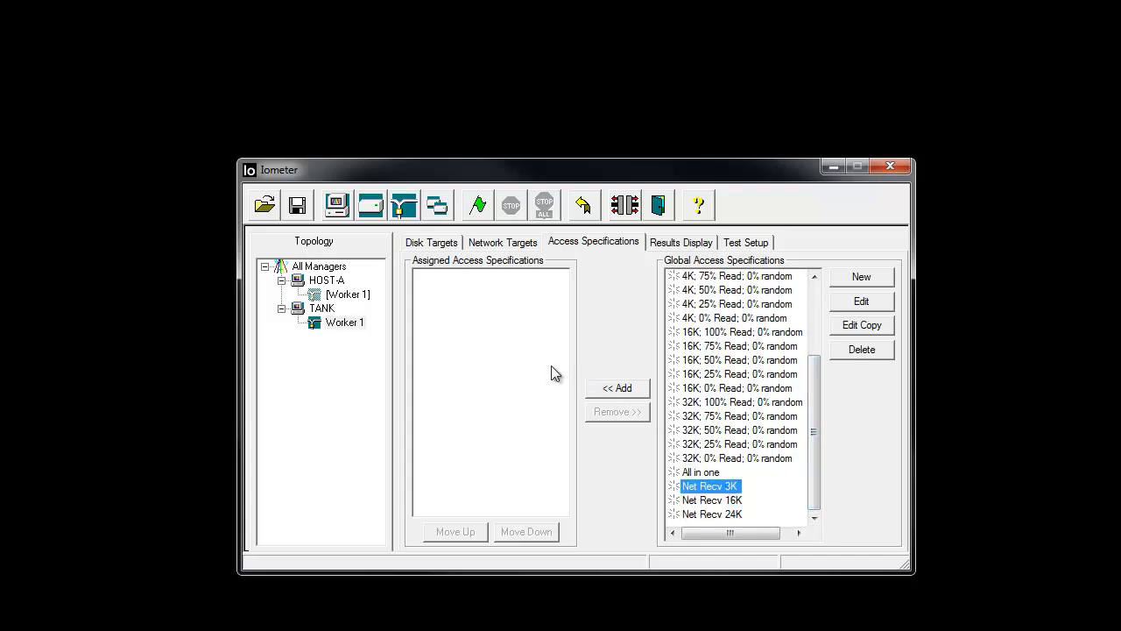
pyautogui.click(638, 392)
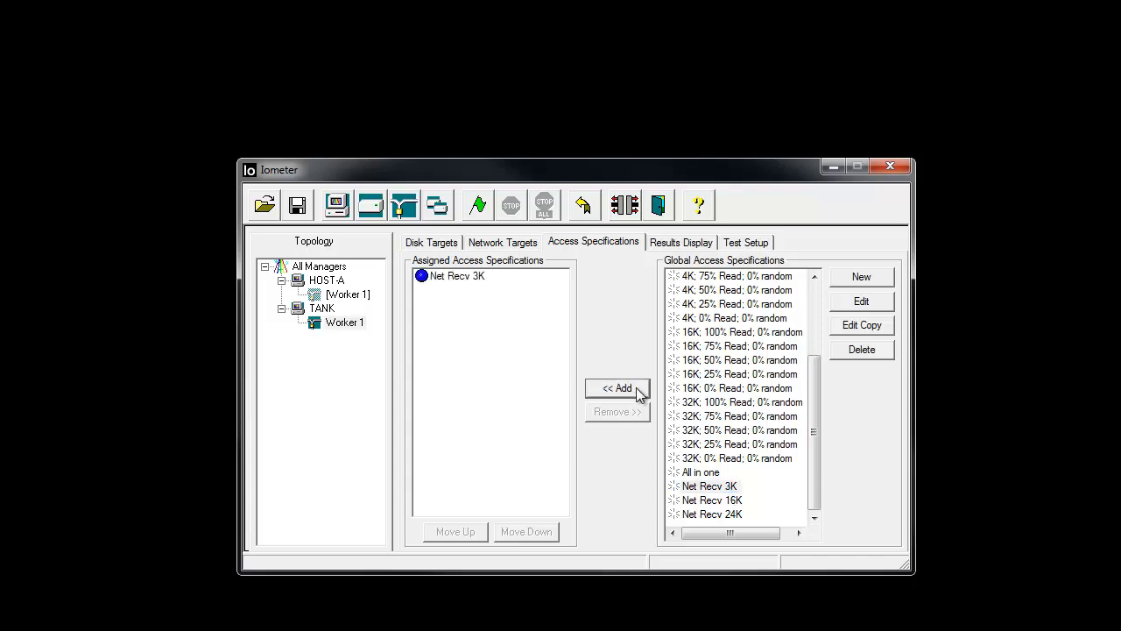
pyautogui.click(709, 500)
pyautogui.click(637, 393)
pyautogui.click(705, 515)
pyautogui.click(636, 392)
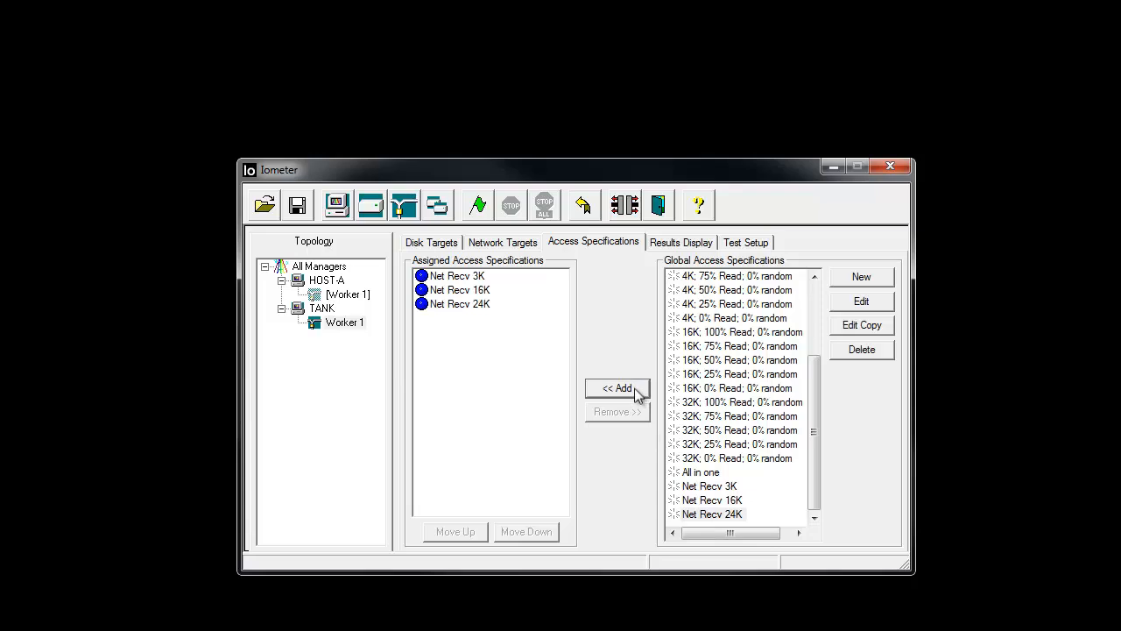
# - Set the update frequency of the results display to 2 seconds
pyautogui.click(681, 245)
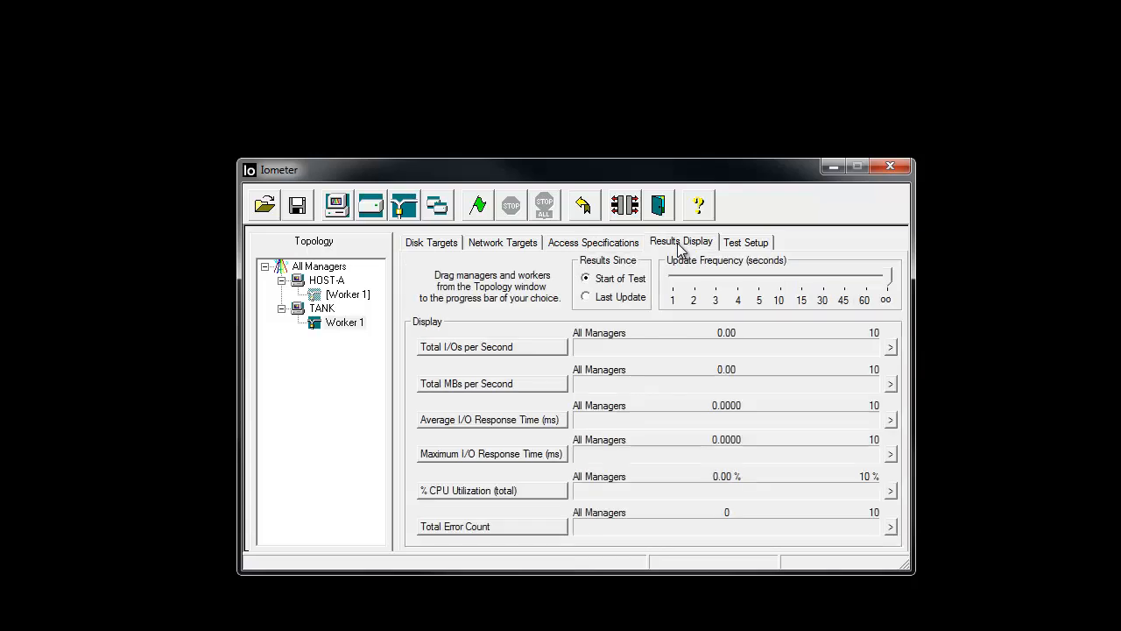
pyautogui.click(696, 287)
# - Try Read MBs per Second as the metric of the first results bar
pyautogui.click(521, 351)
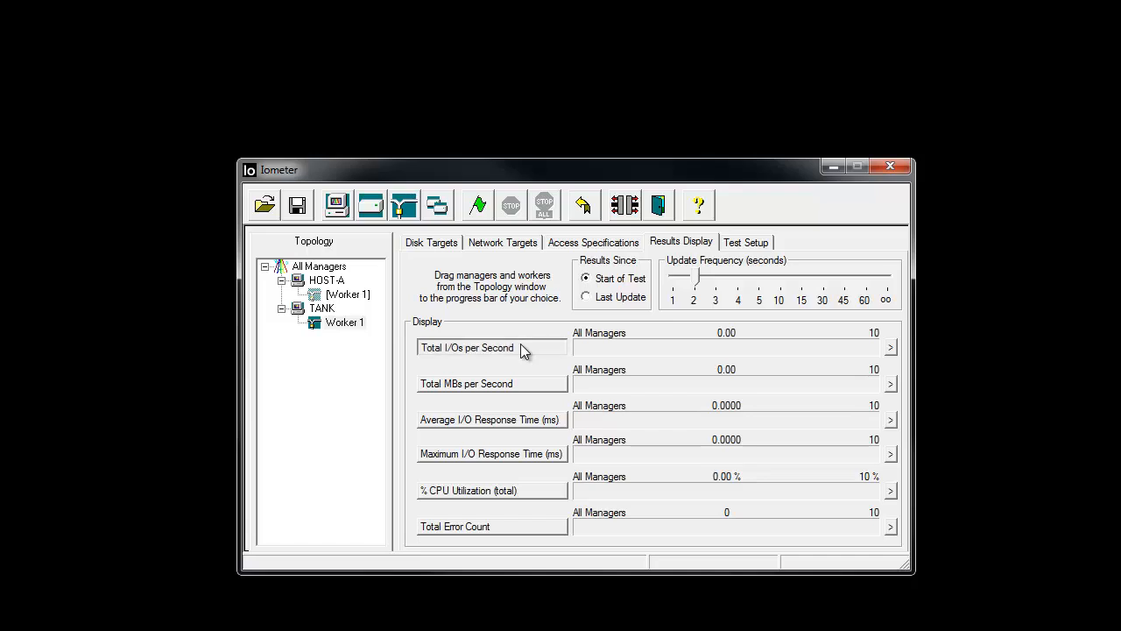
pyautogui.moveTo(537, 392)
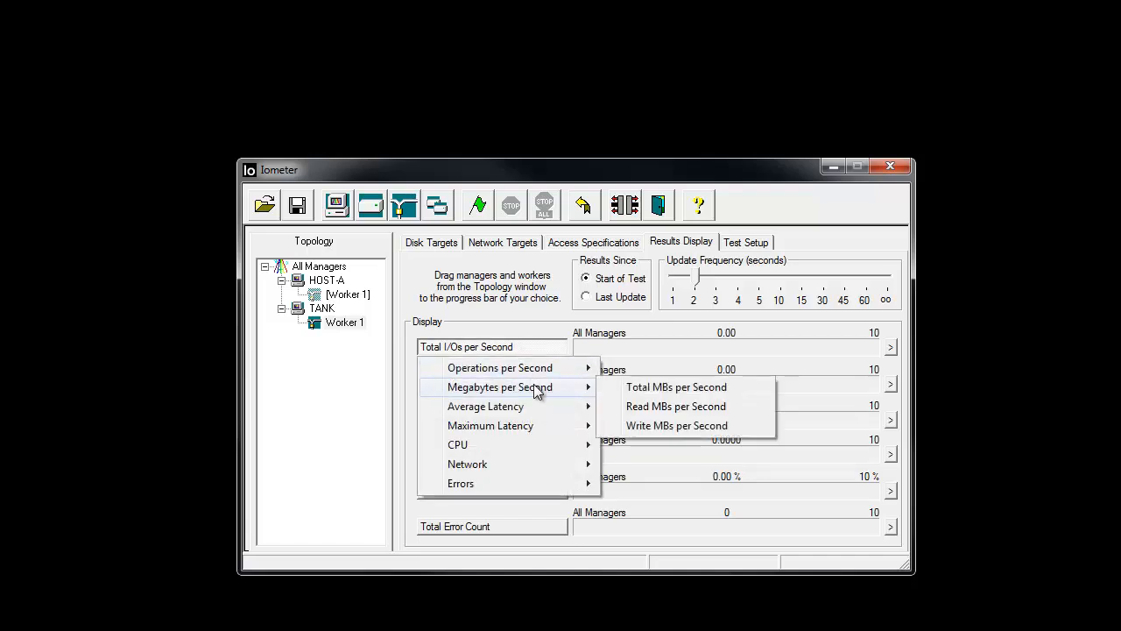
pyautogui.click(637, 407)
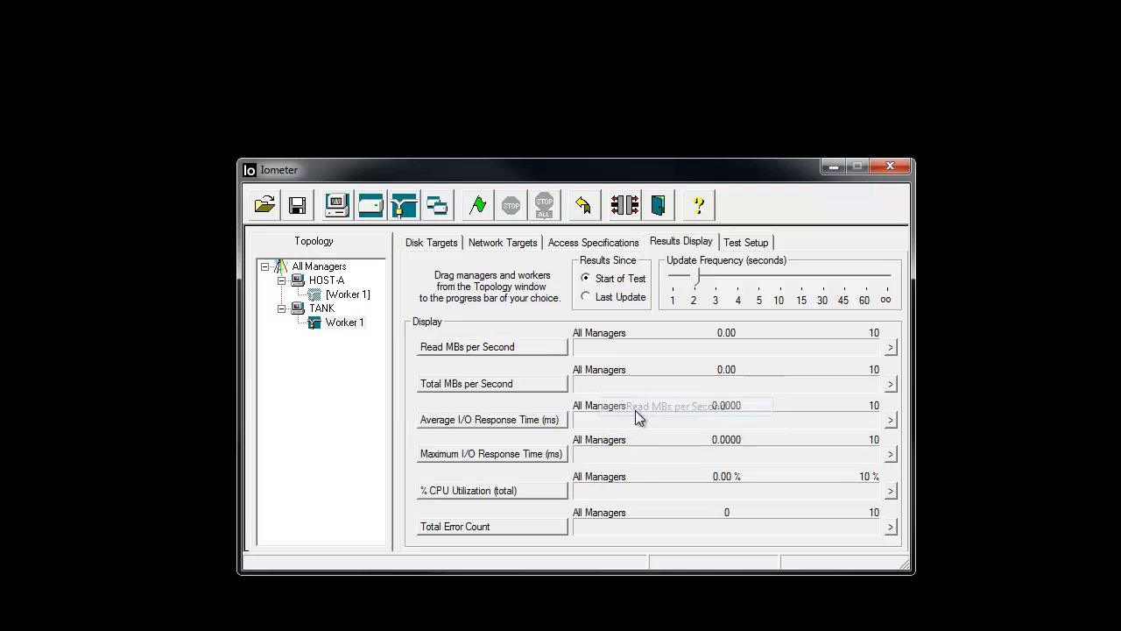
pyautogui.click(527, 389)
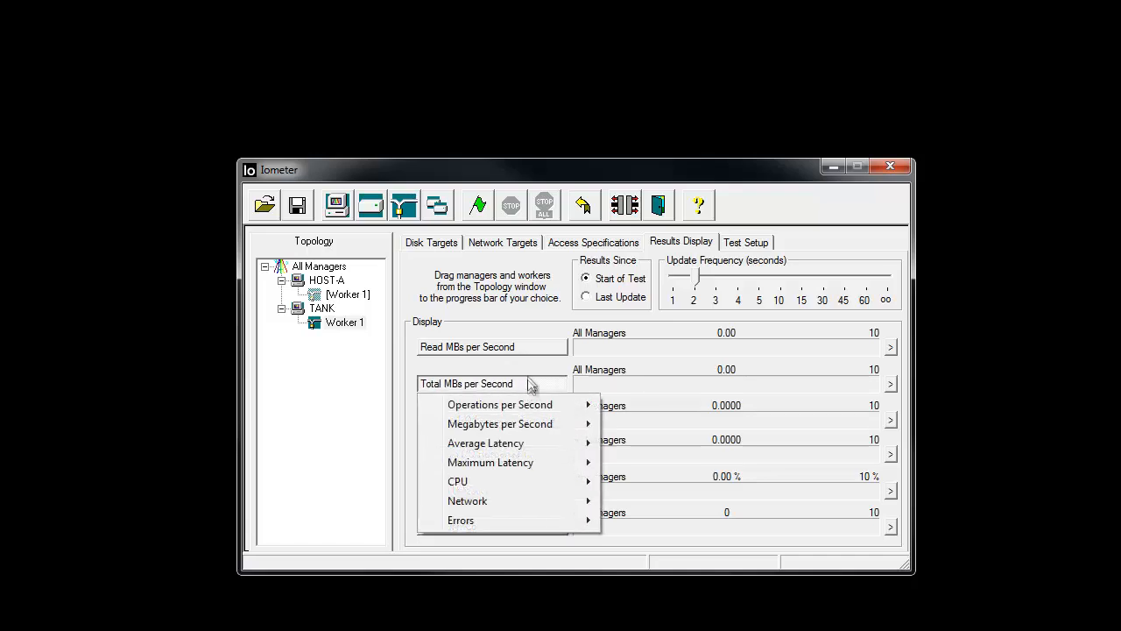
# - Set the first results bar to Network Packets per Second and the second to Read MBs per Second
pyautogui.click(533, 351)
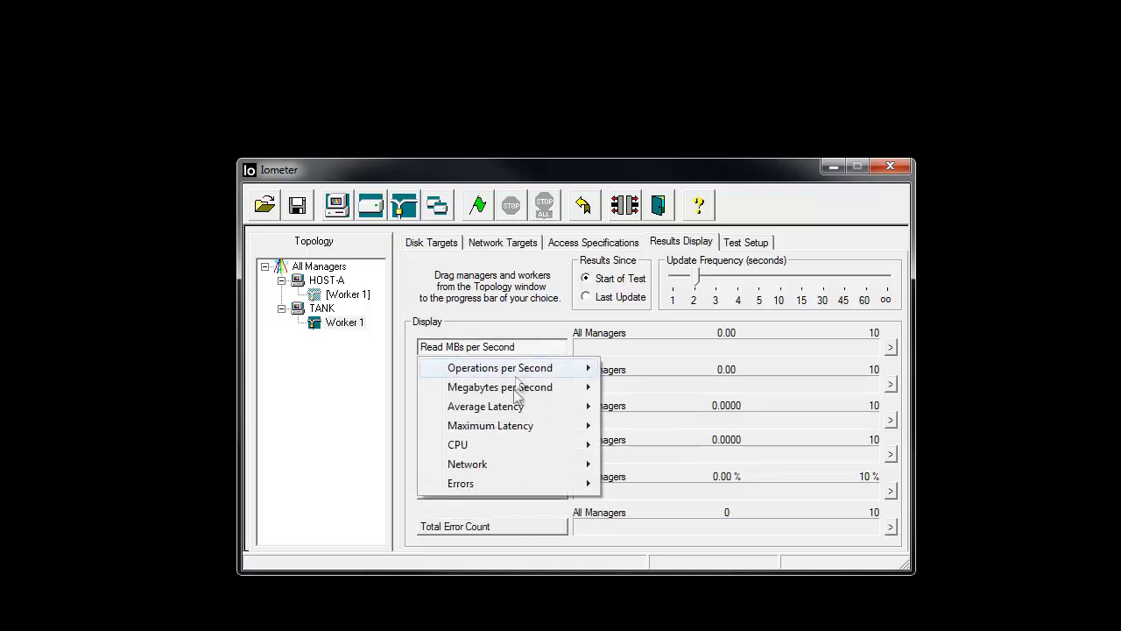
pyautogui.moveTo(517, 469)
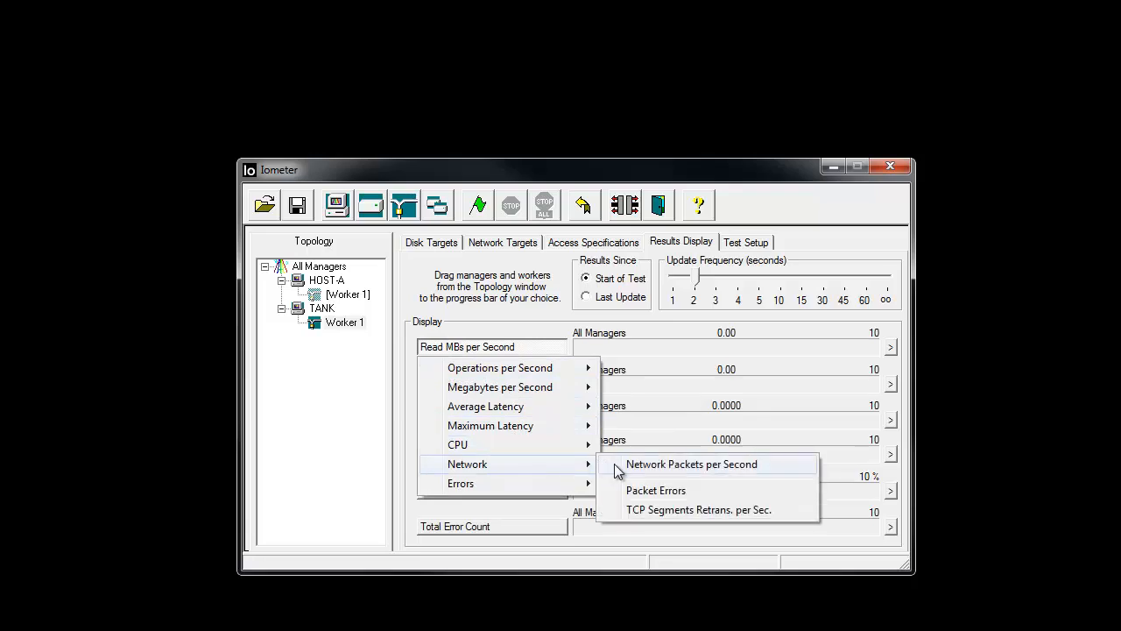
pyautogui.click(618, 466)
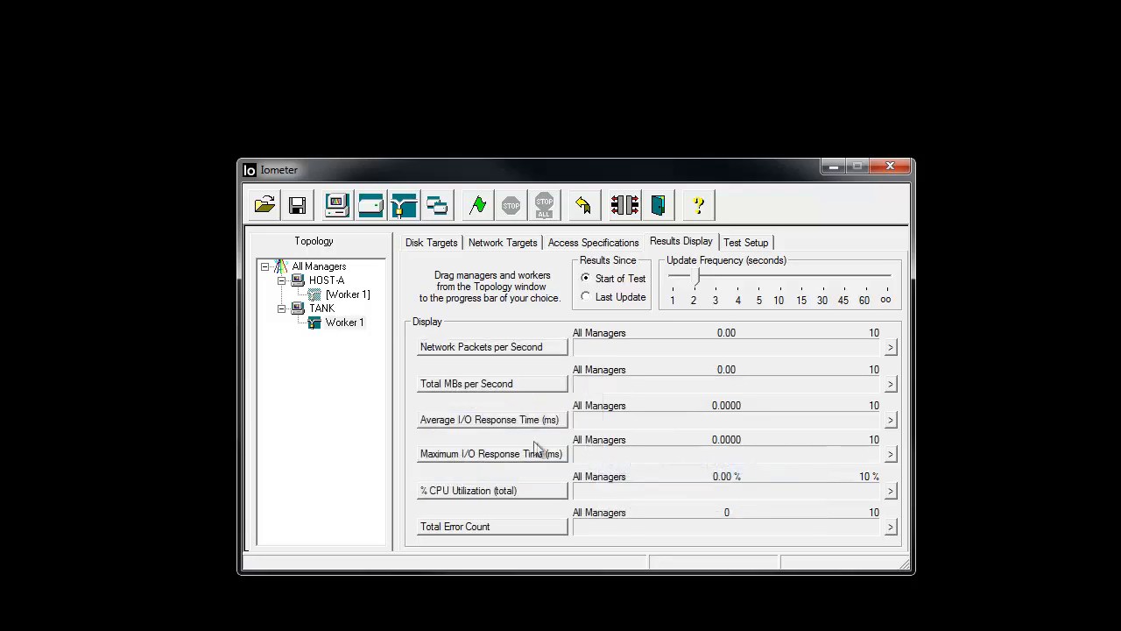
pyautogui.click(529, 383)
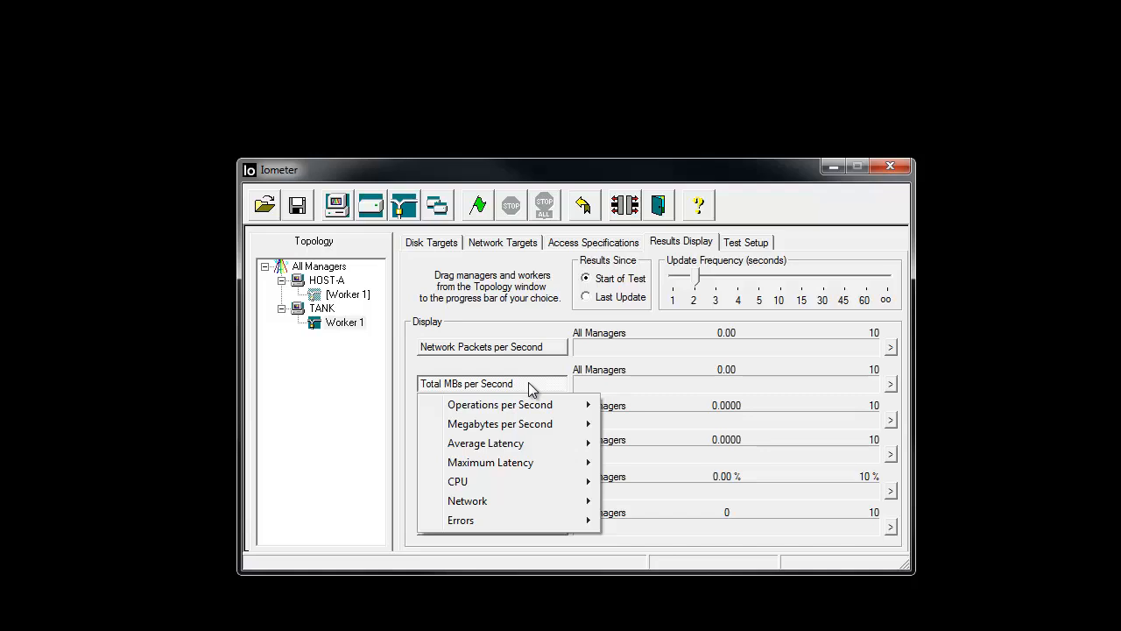
pyautogui.moveTo(530, 424)
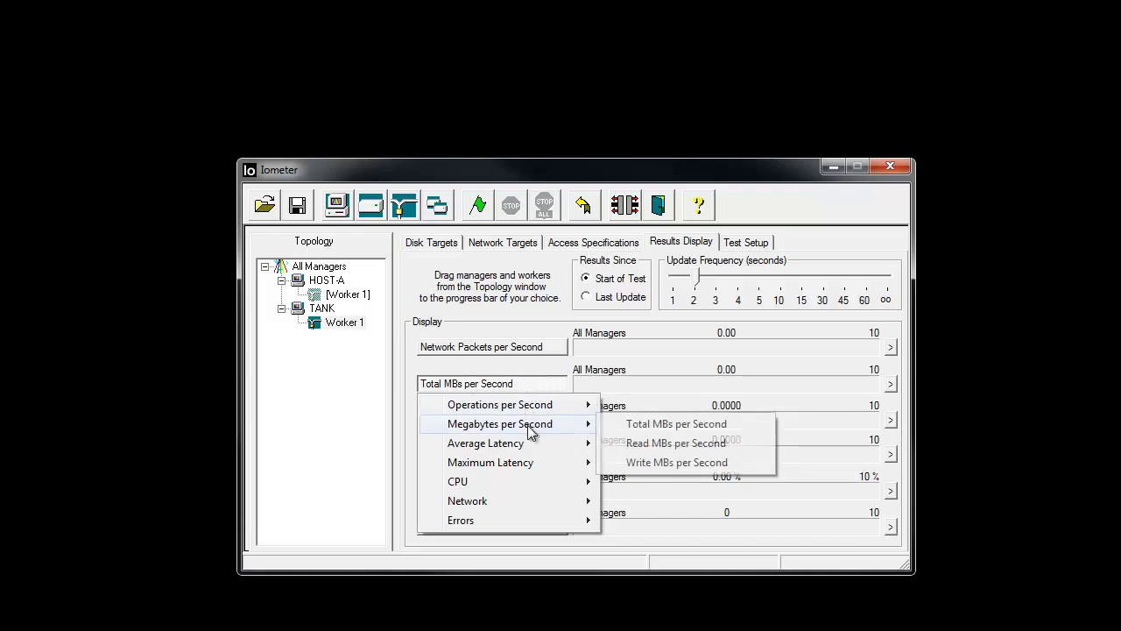
pyautogui.click(640, 447)
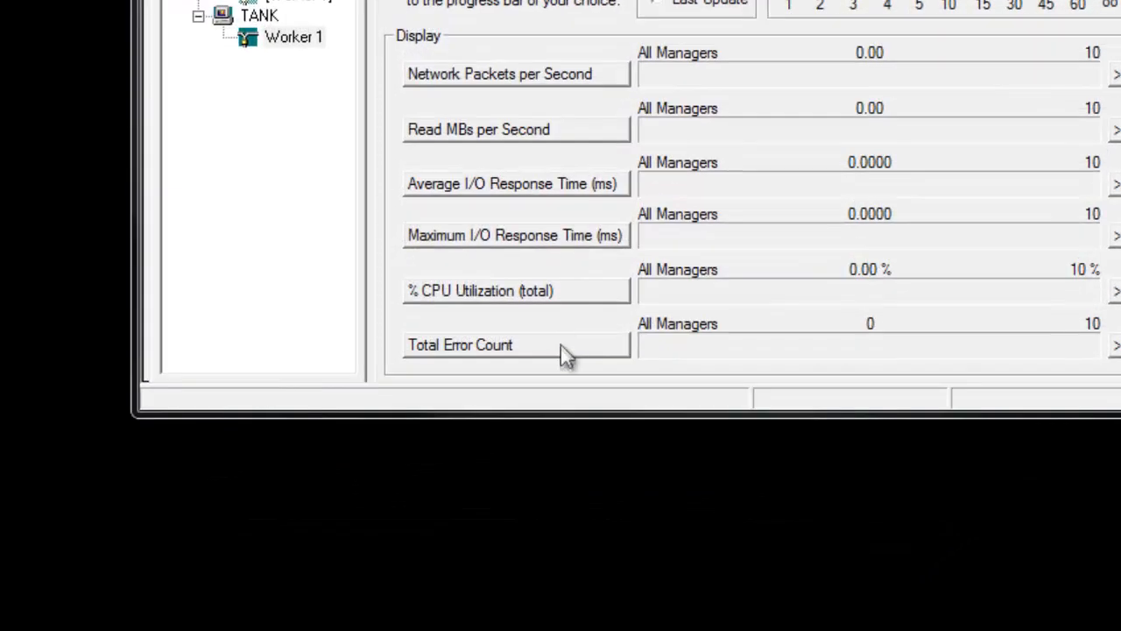
# - Replace the Total Error Count results bar with Packet Errors and the % CPU Utilization bar with TCP Segments Retrans. per Sec
pyautogui.click(565, 353)
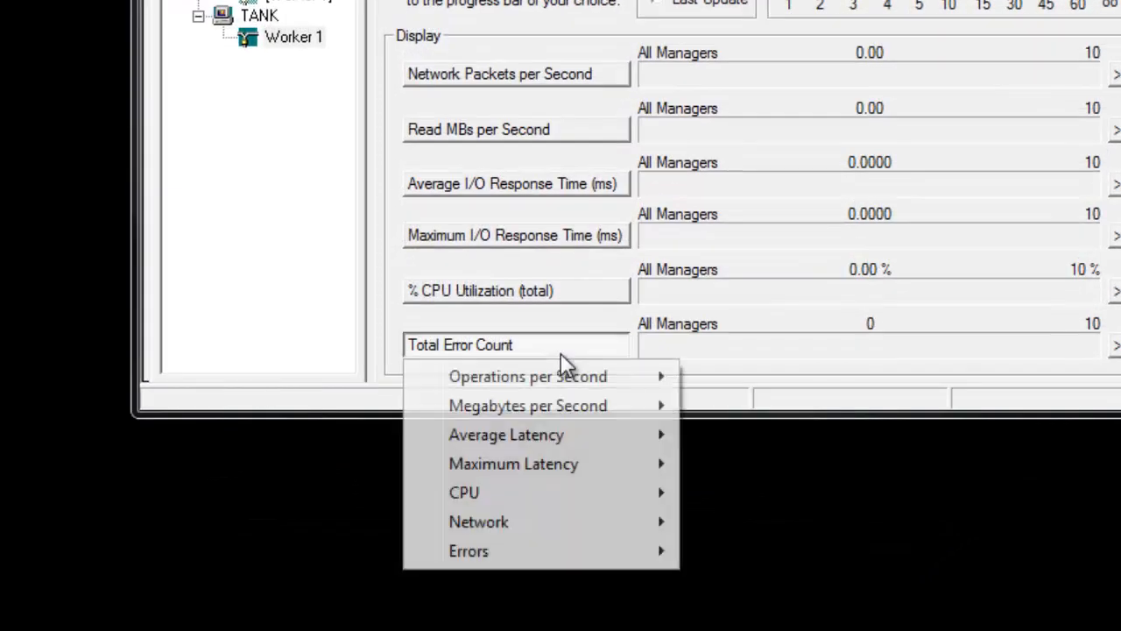
pyautogui.moveTo(583, 531)
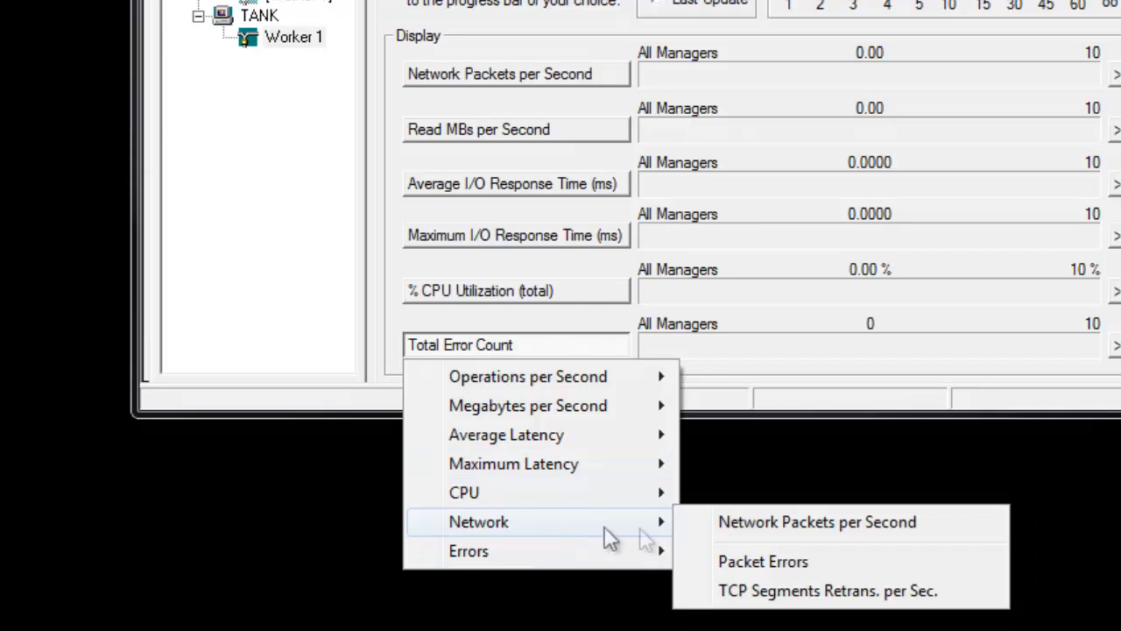
pyautogui.click(740, 565)
pyautogui.click(562, 293)
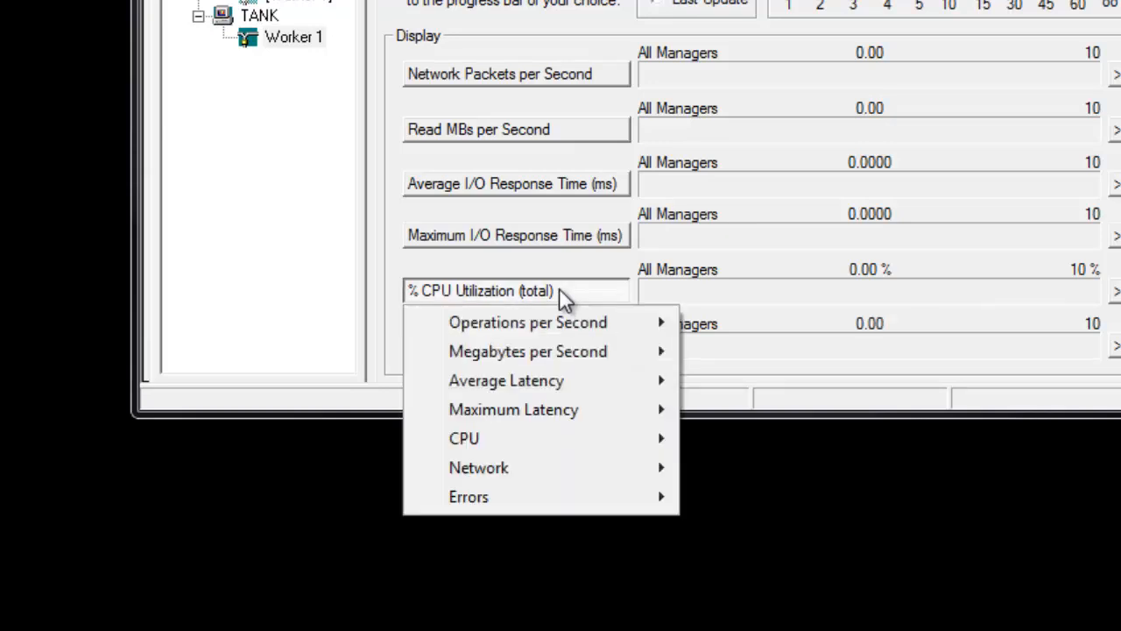
pyautogui.moveTo(593, 468)
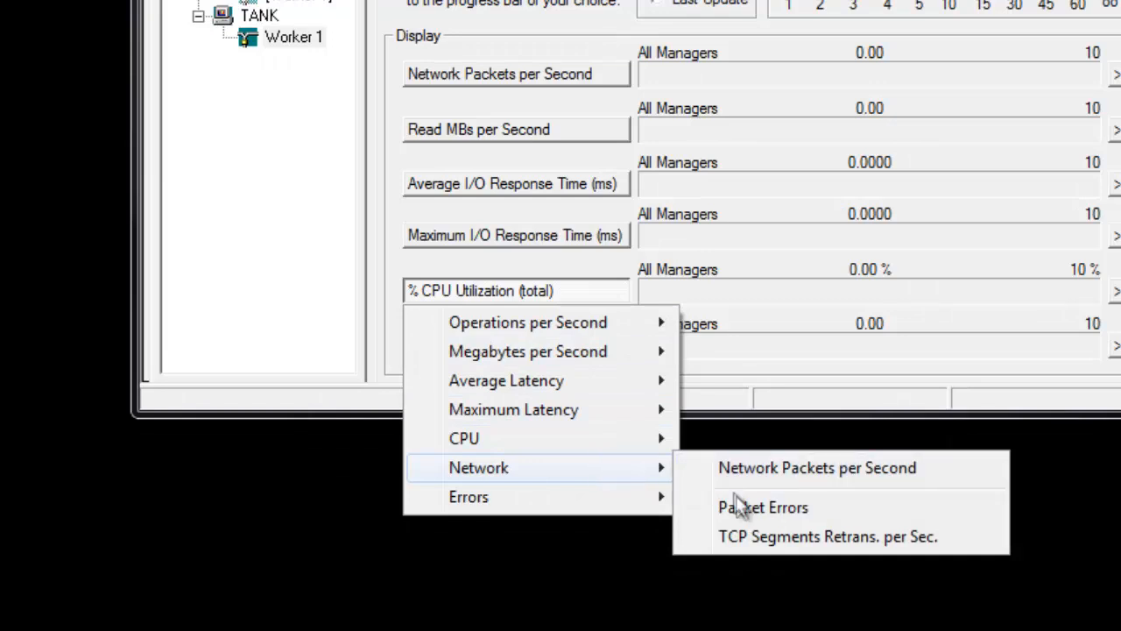
pyautogui.click(841, 546)
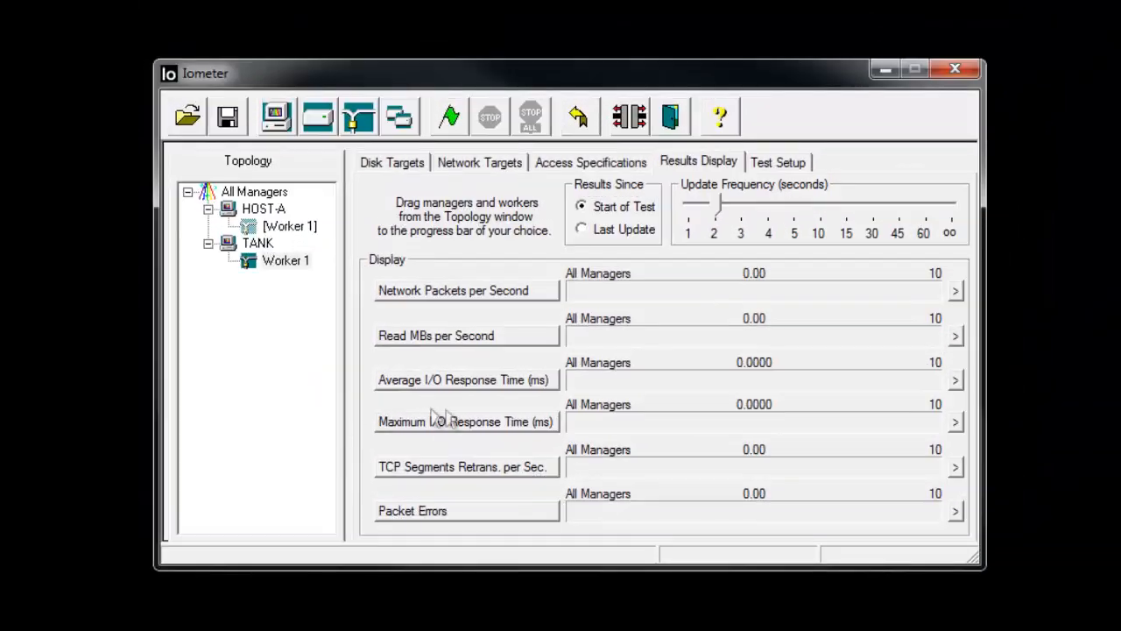
# - In the test setup, set the run time to 15 seconds and the ramp up time to 2 seconds
pyautogui.click(775, 163)
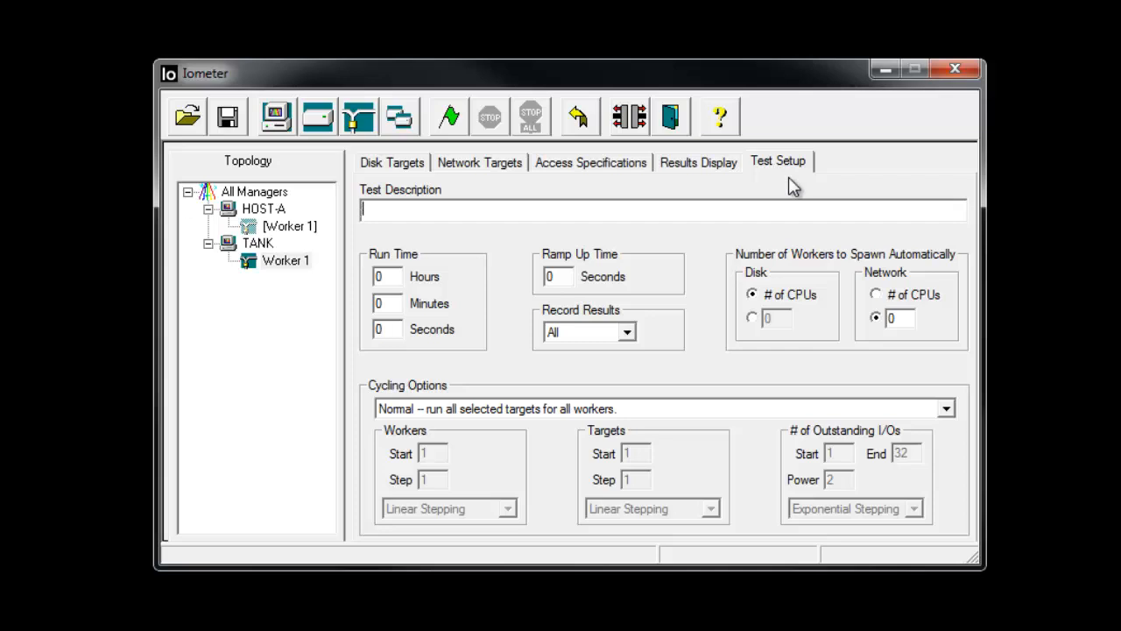
pyautogui.doubleClick(389, 332)
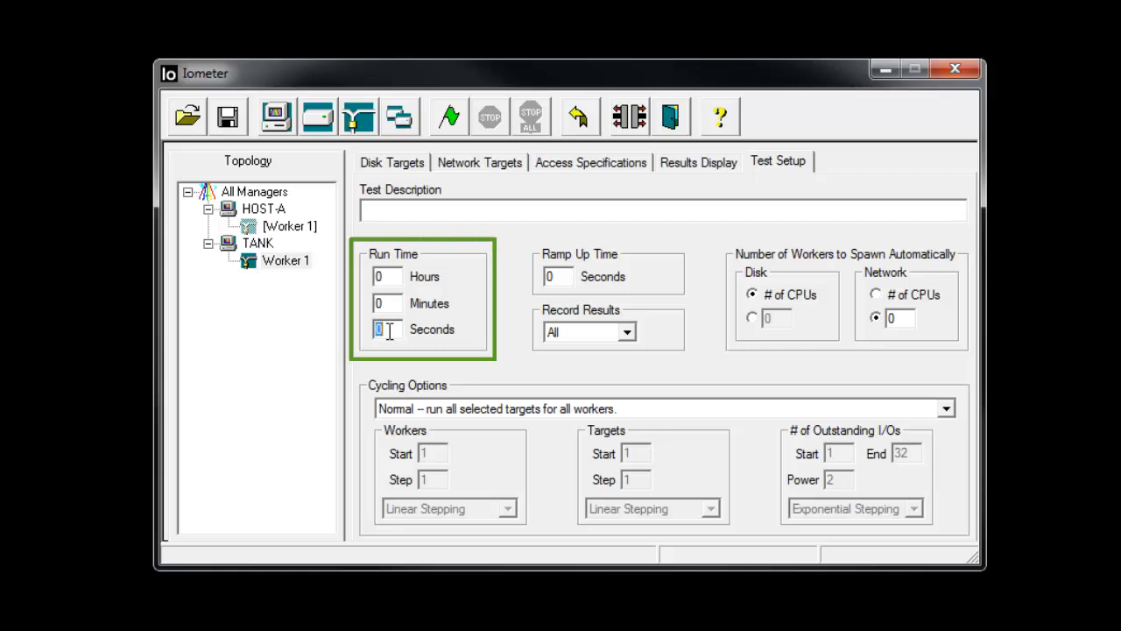
pyautogui.write('15')
pyautogui.doubleClick(557, 279)
pyautogui.write('2')
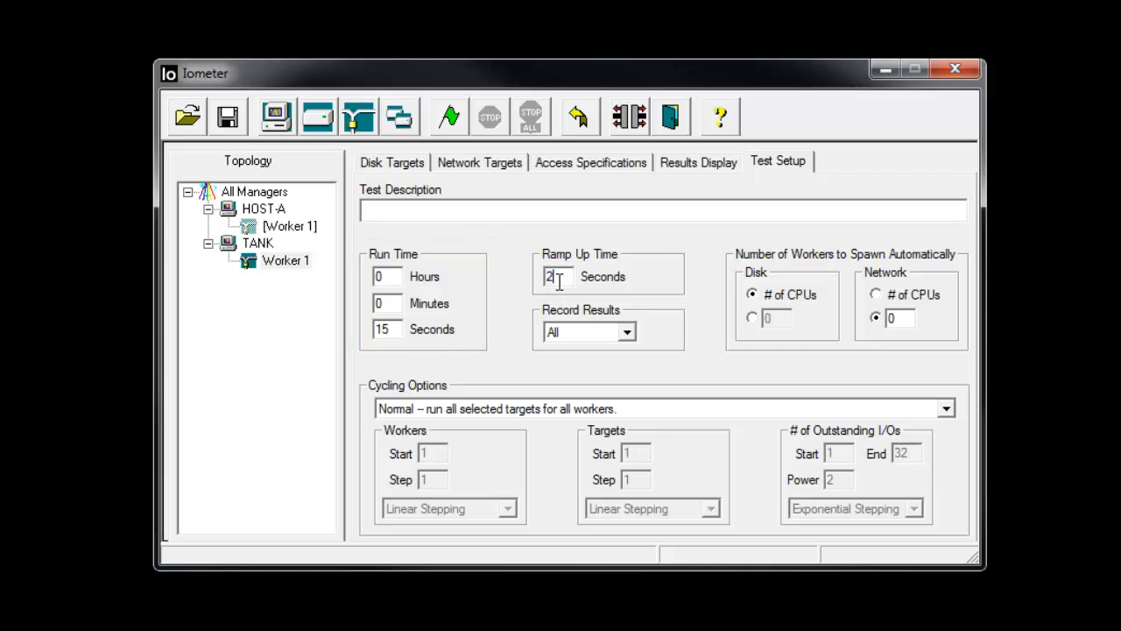
# - Set the test to record no results and keep the Normal cycling option that runs all selected targets for all workers
pyautogui.click(628, 332)
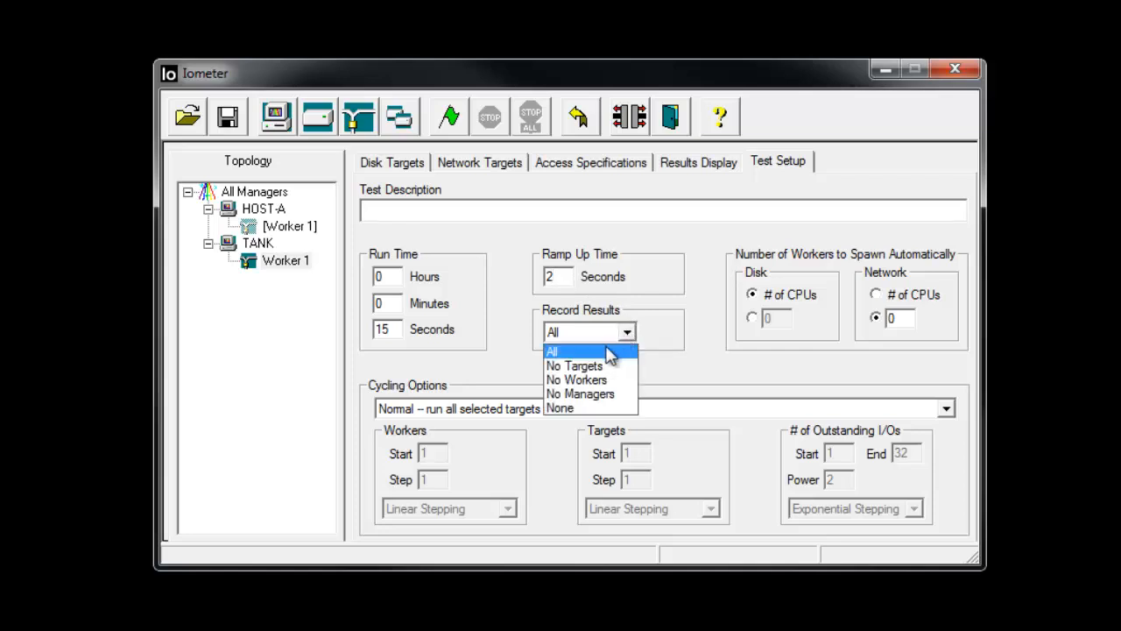
pyautogui.click(585, 408)
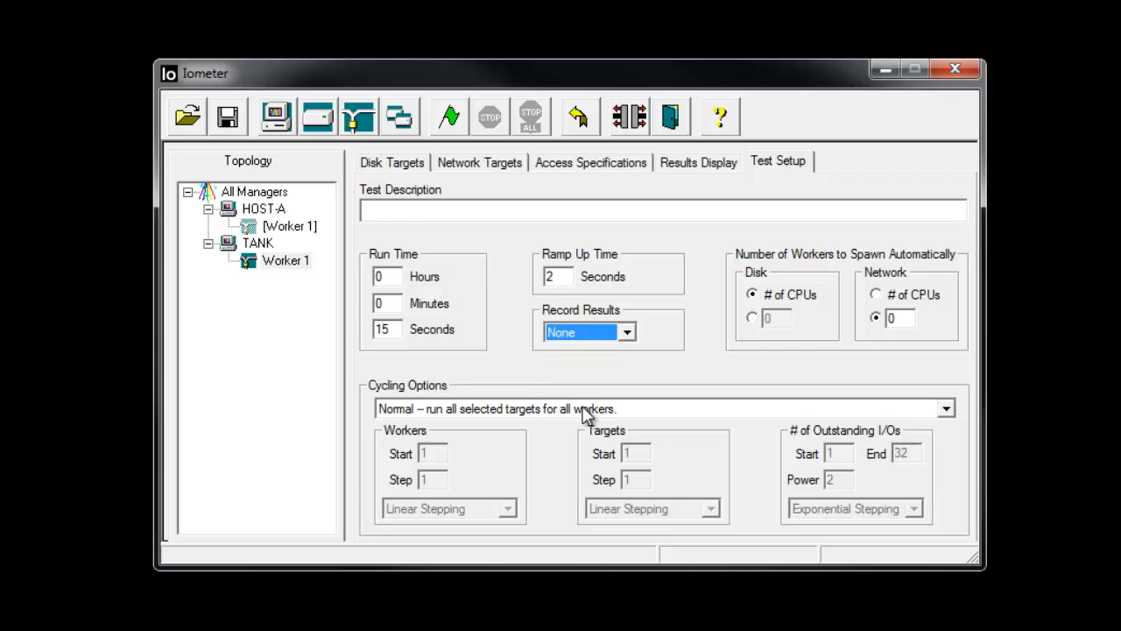
pyautogui.click(652, 408)
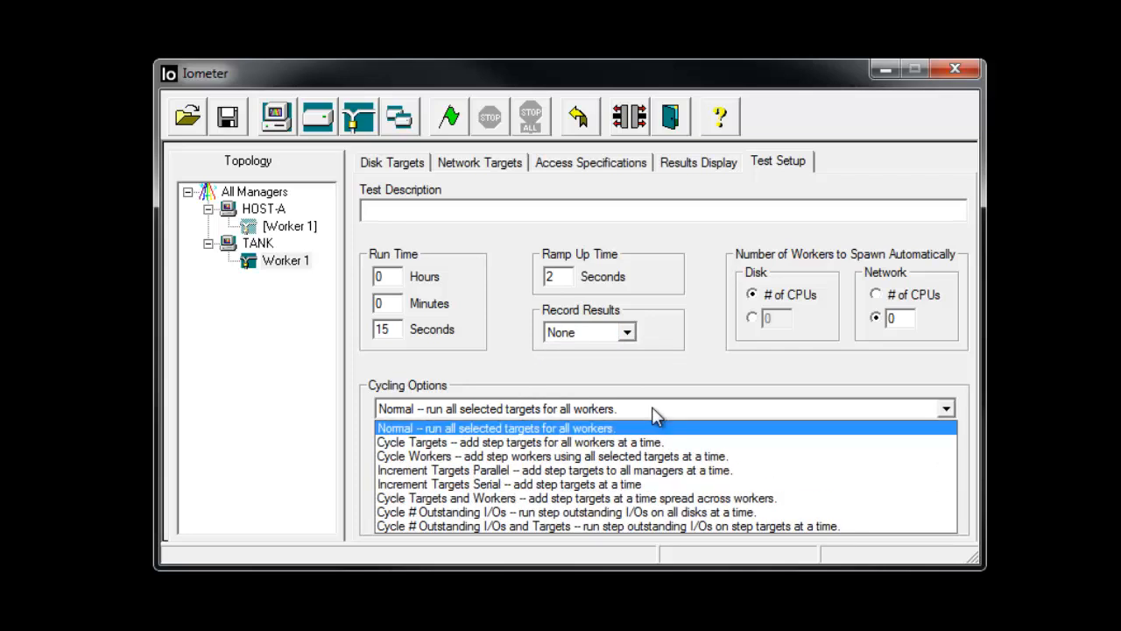
pyautogui.click(653, 408)
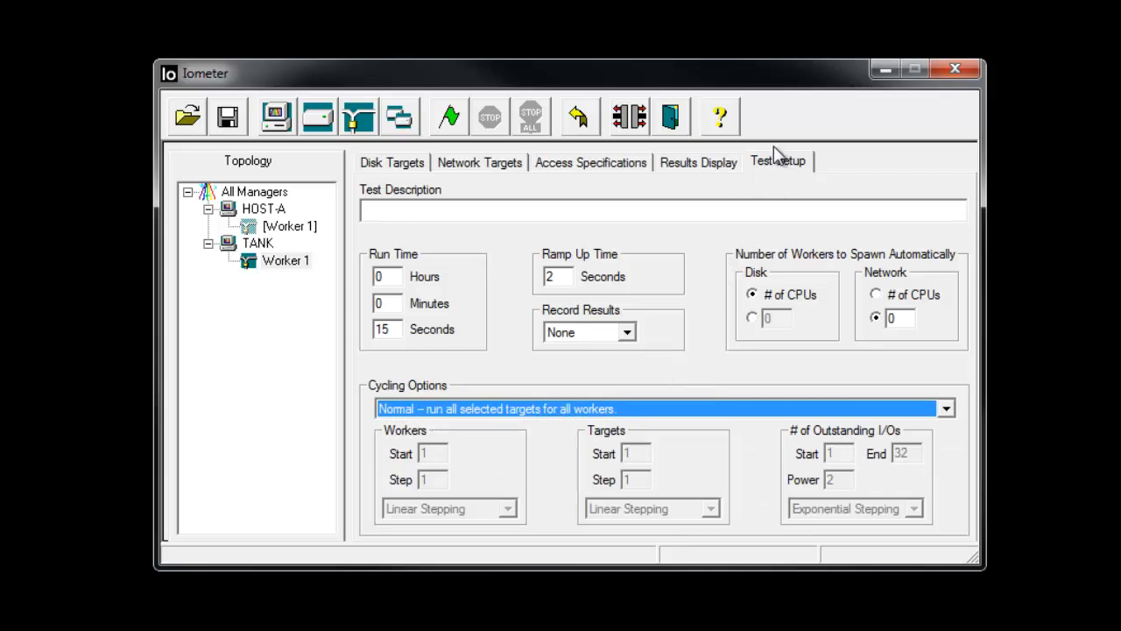
# - Return to the results display and start the network test
pyautogui.click(720, 167)
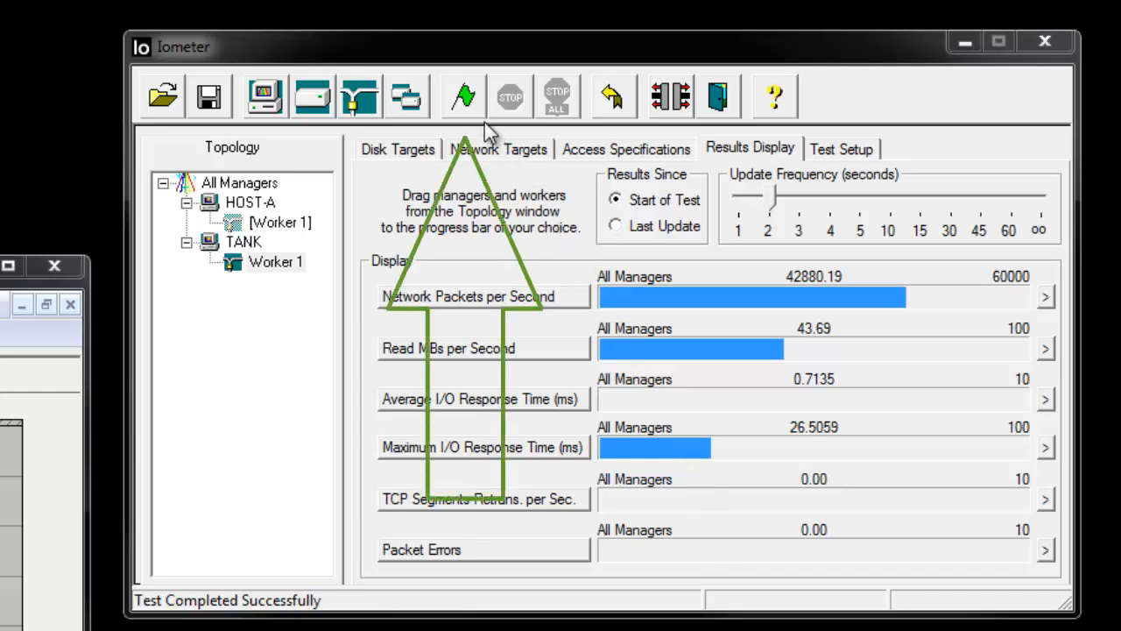
pyautogui.click(466, 99)
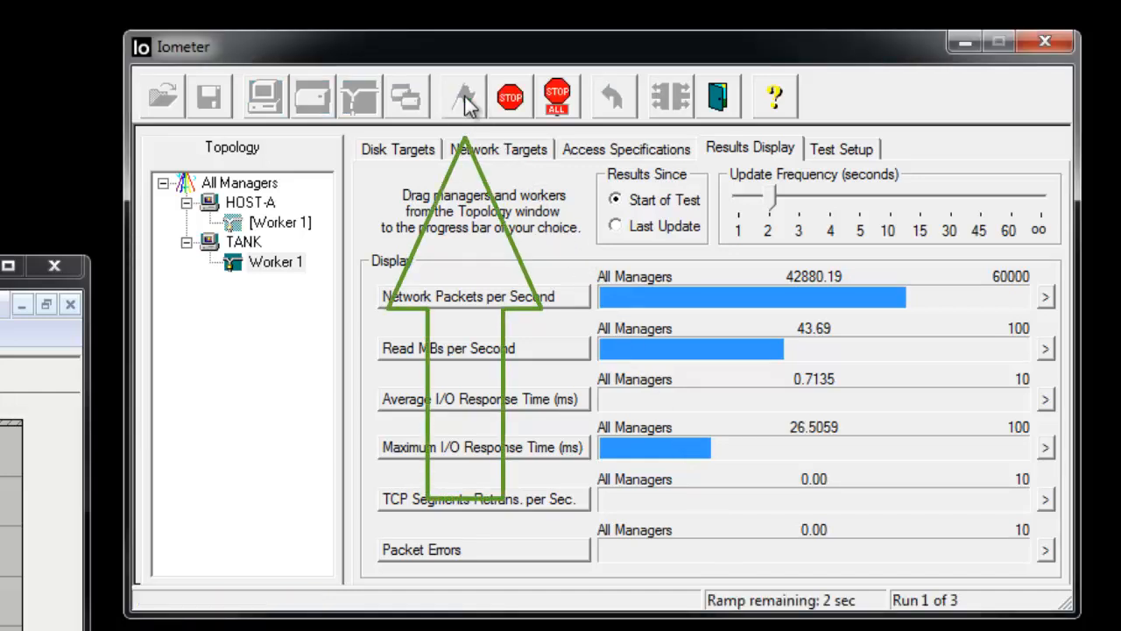